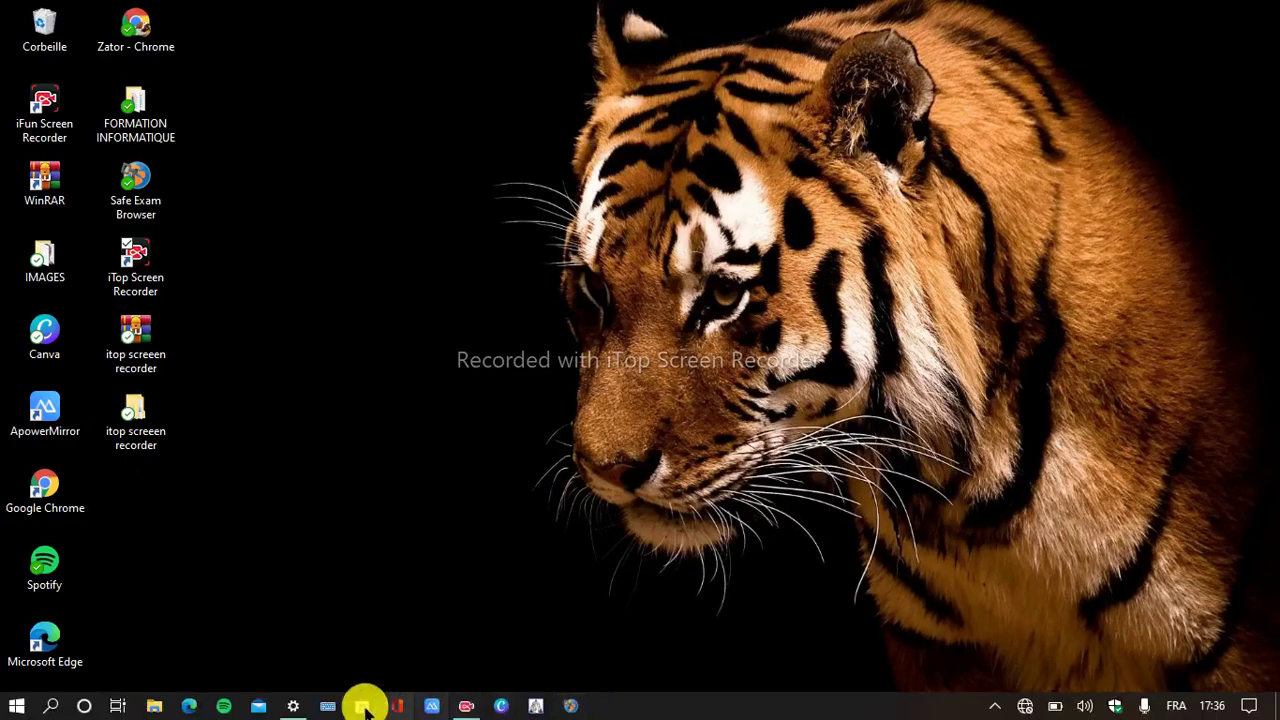
# Open the Périphériques settings and look at the device types offered for adding a Bluetooth or other device
pyautogui.click(287, 707)
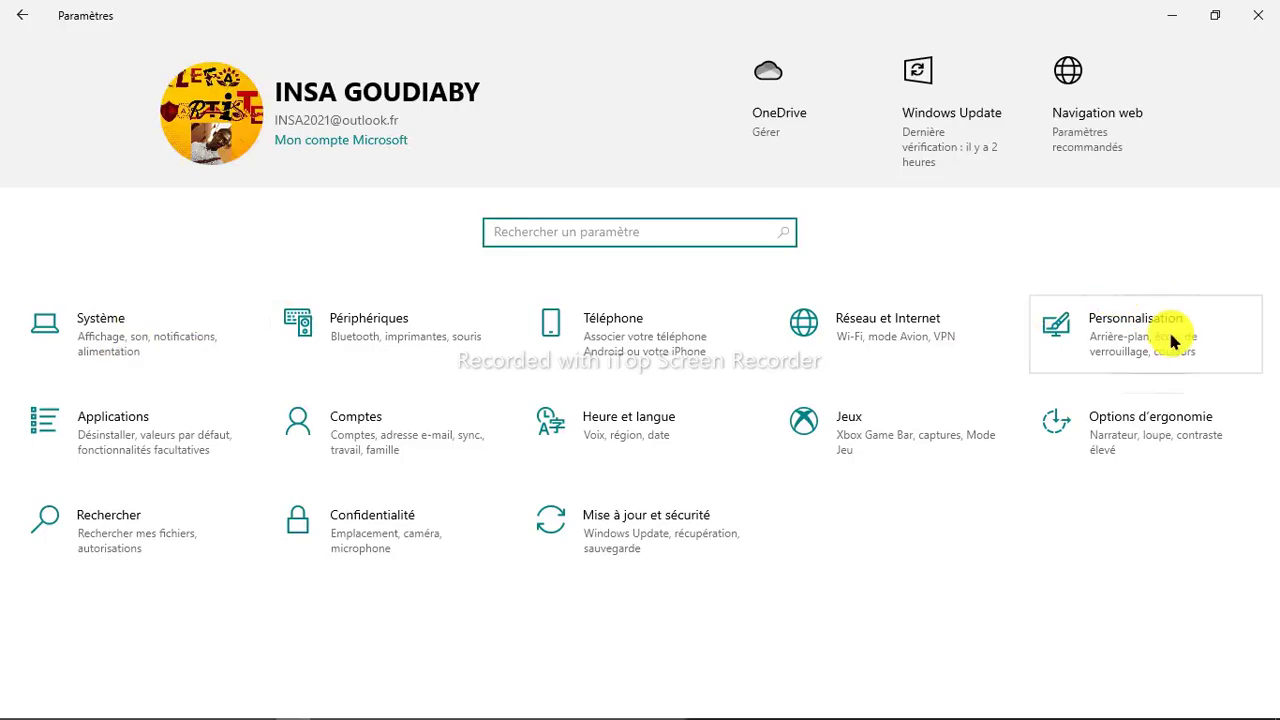
pyautogui.click(362, 335)
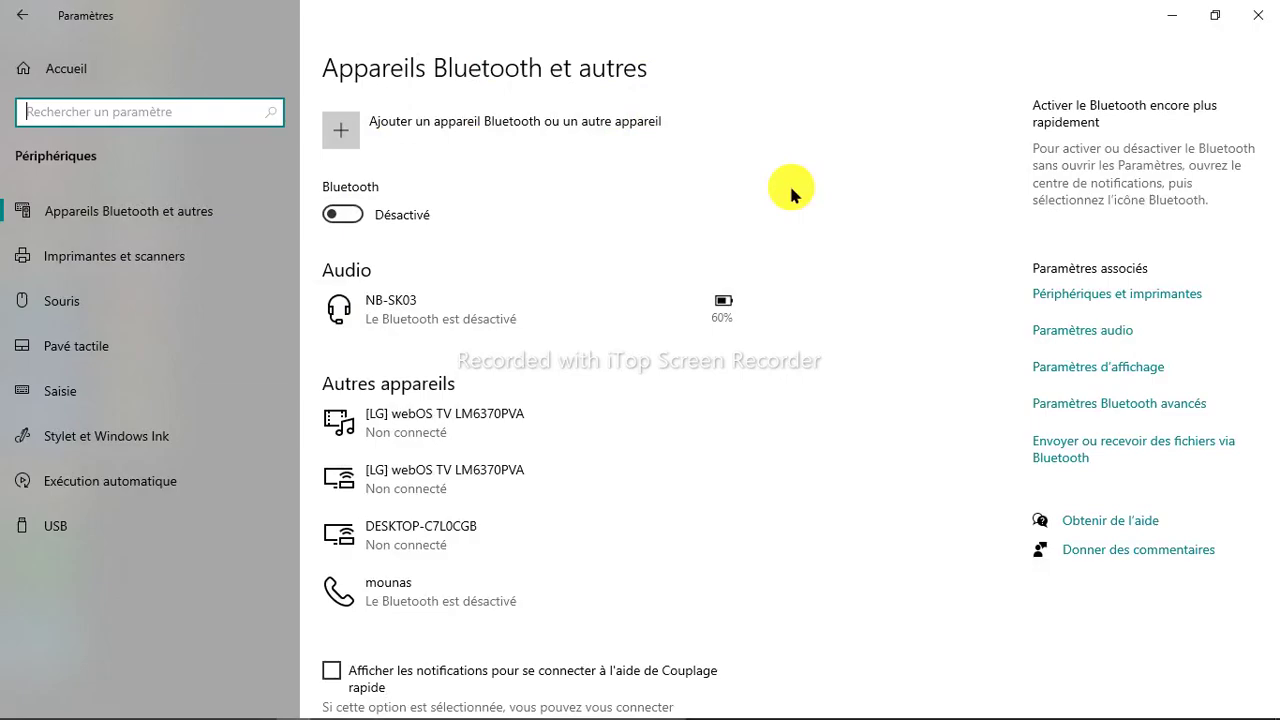
pyautogui.click(448, 123)
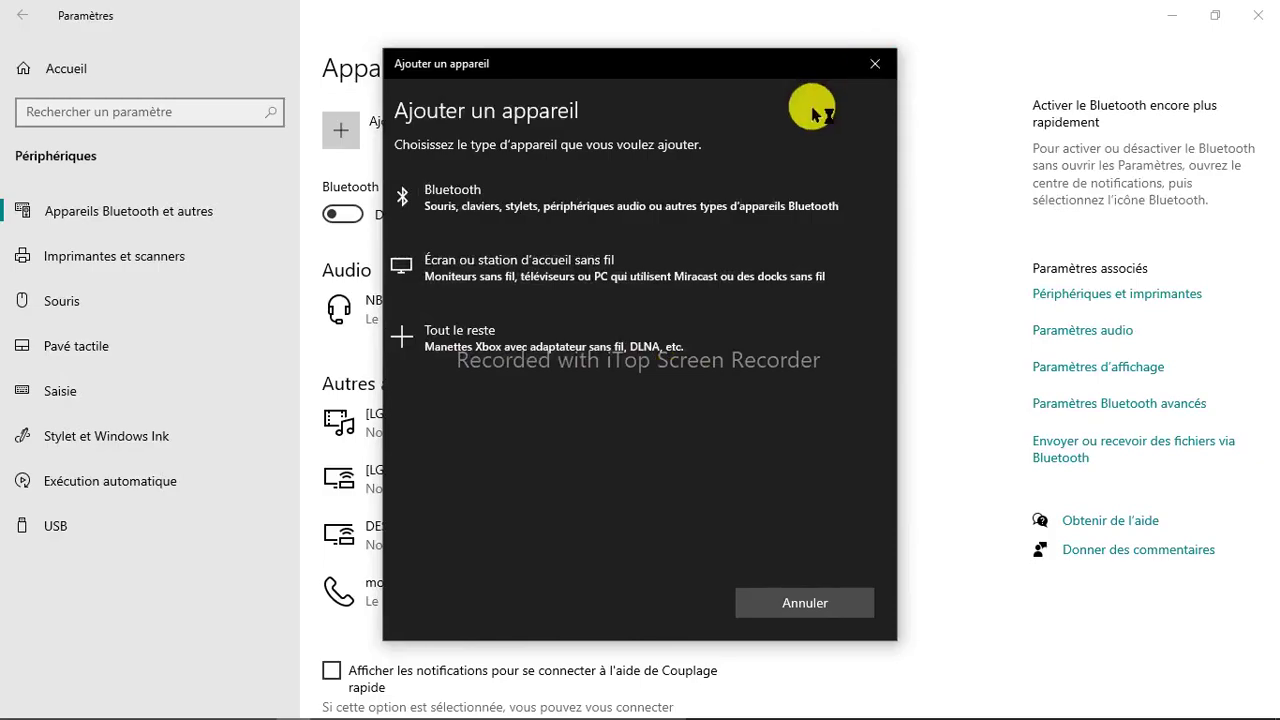
pyautogui.click(872, 63)
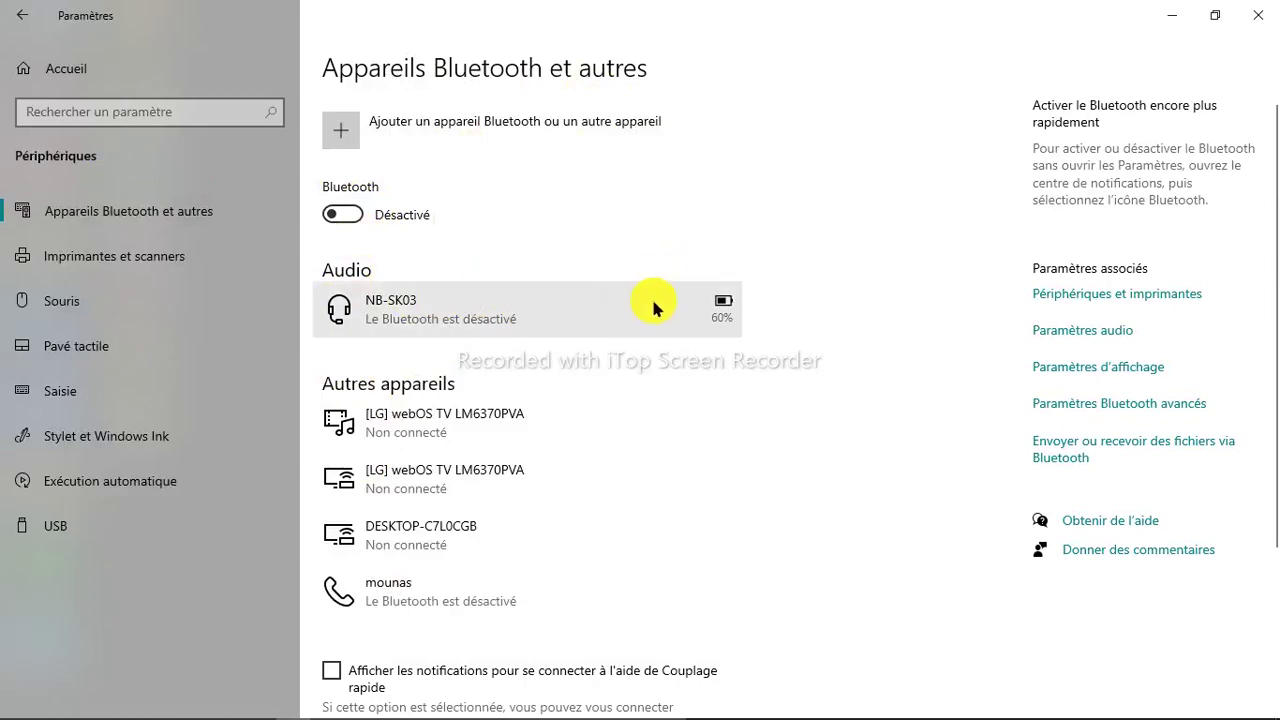
# Enable notifications for connecting with Couplage rapide and review the option to download over limited connections
pyautogui.scroll(-3, 660, 443)
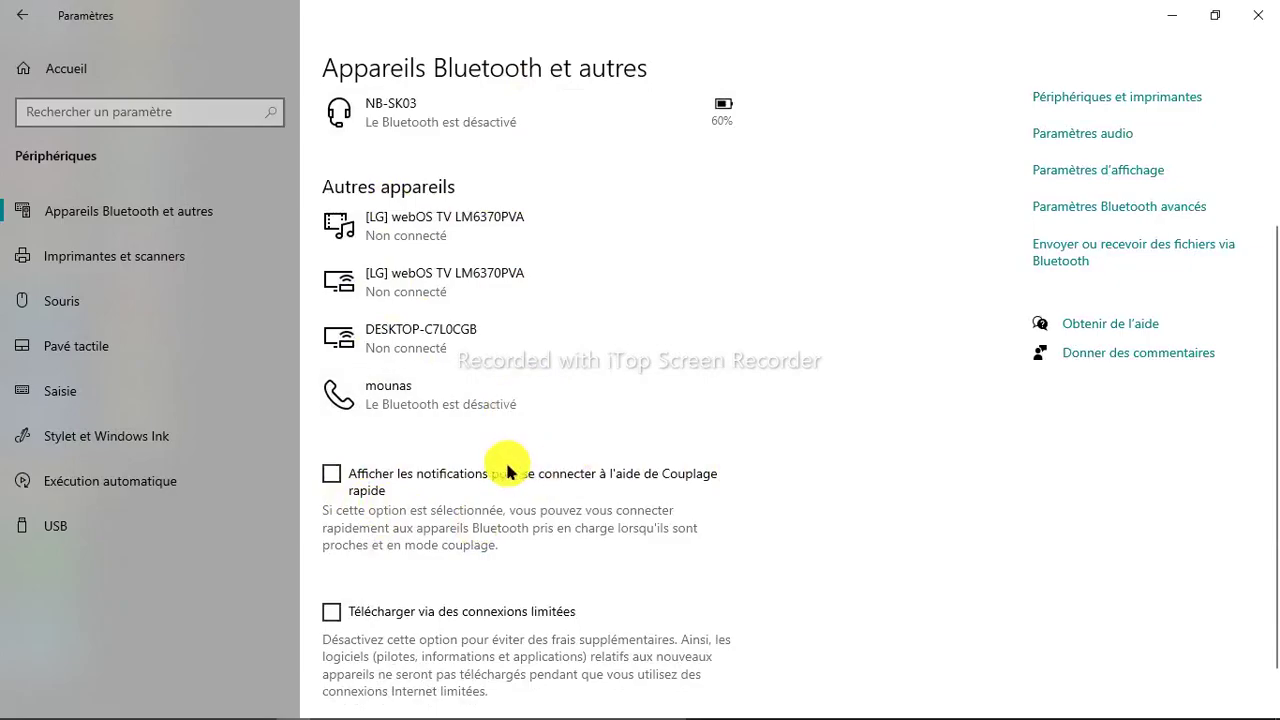
pyautogui.click(333, 474)
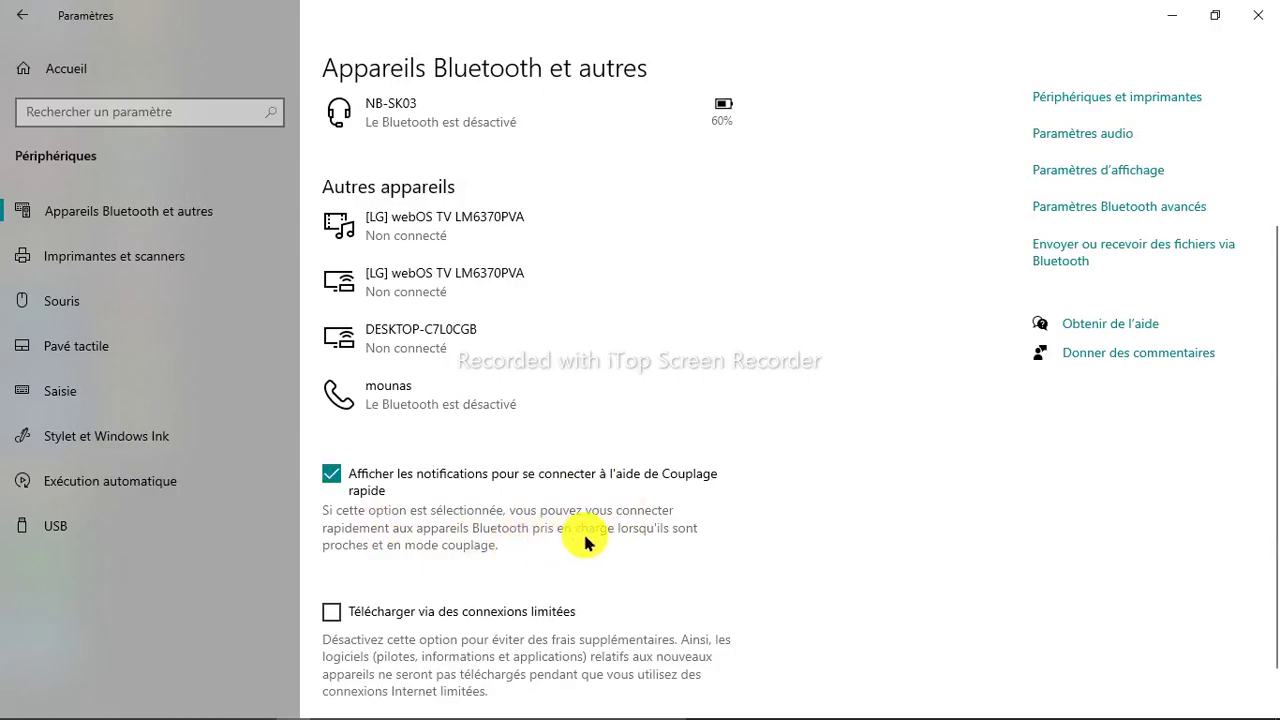
pyautogui.scroll(-1, 585, 540)
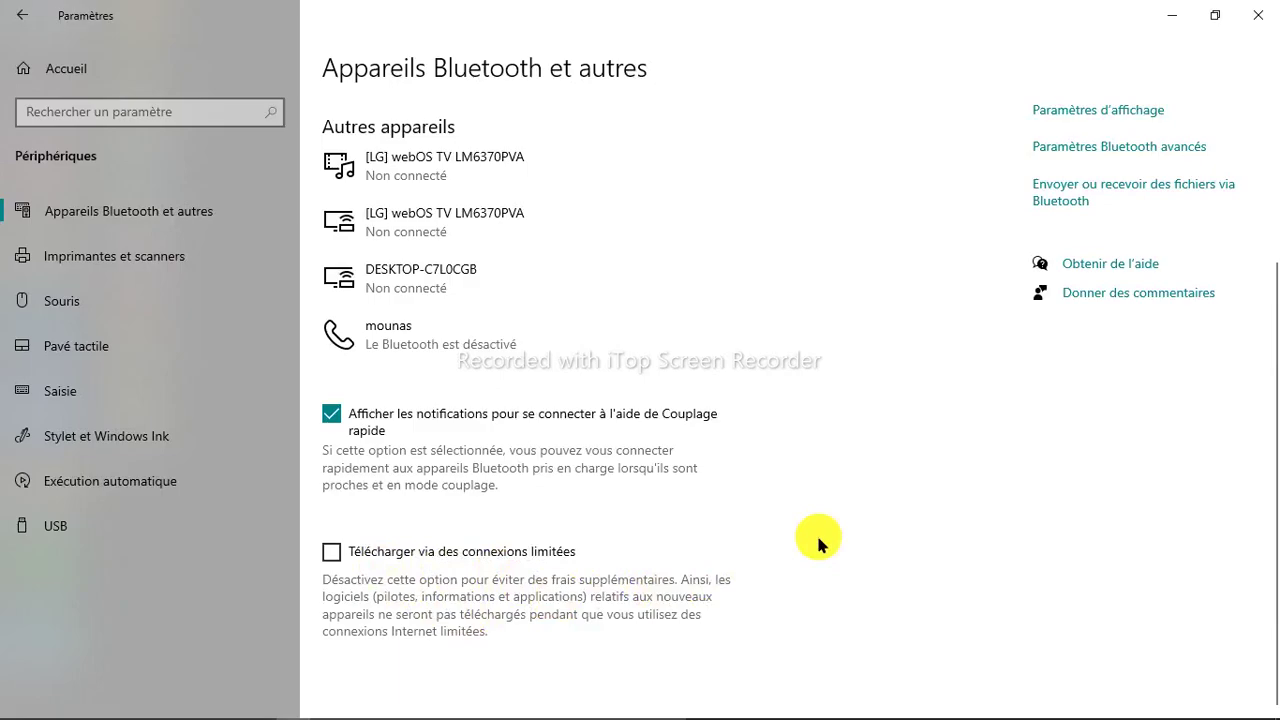
pyautogui.scroll(5, 816, 532)
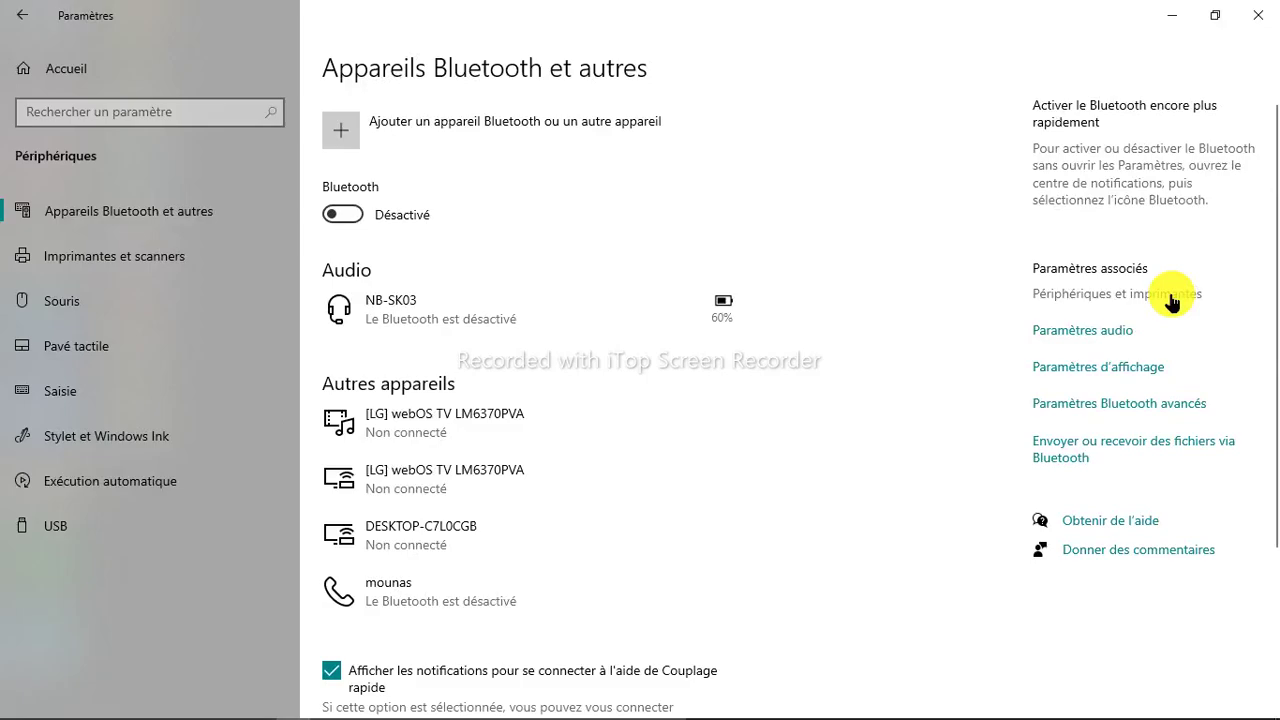
# Look at the printers and devices listed in the related Périphériques et imprimantes window and close it
pyautogui.click(1109, 296)
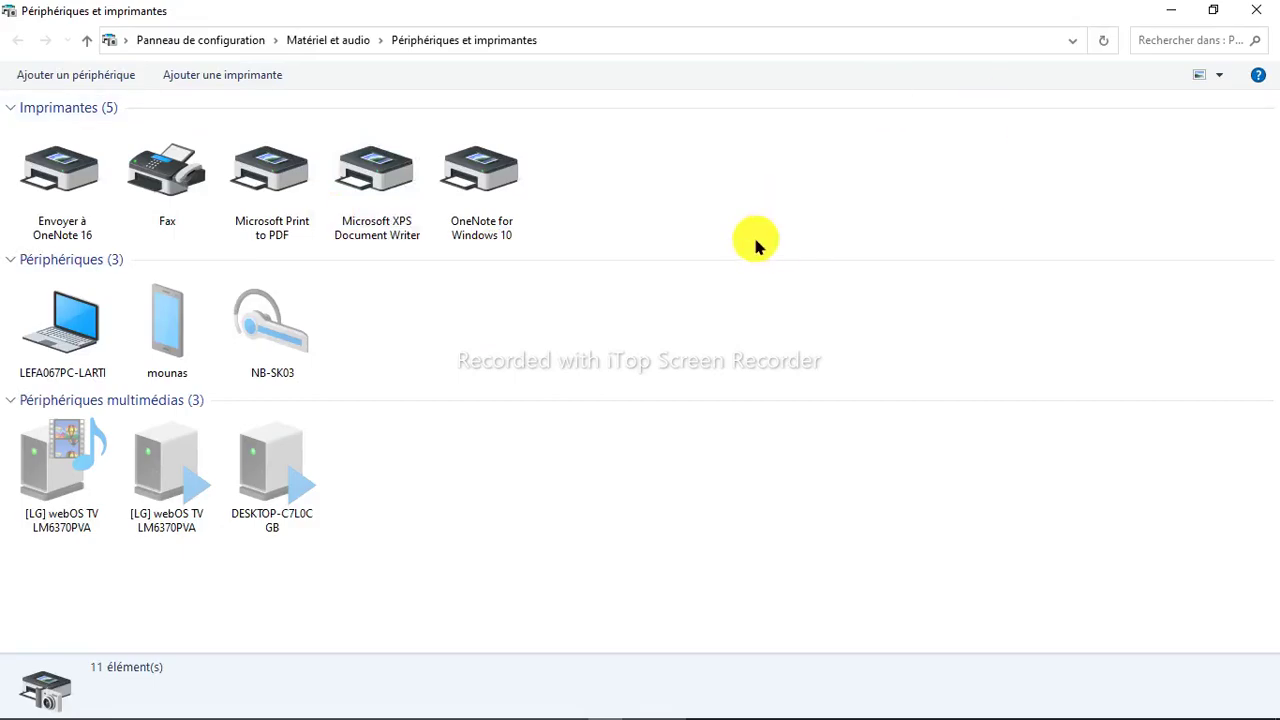
pyautogui.click(1256, 10)
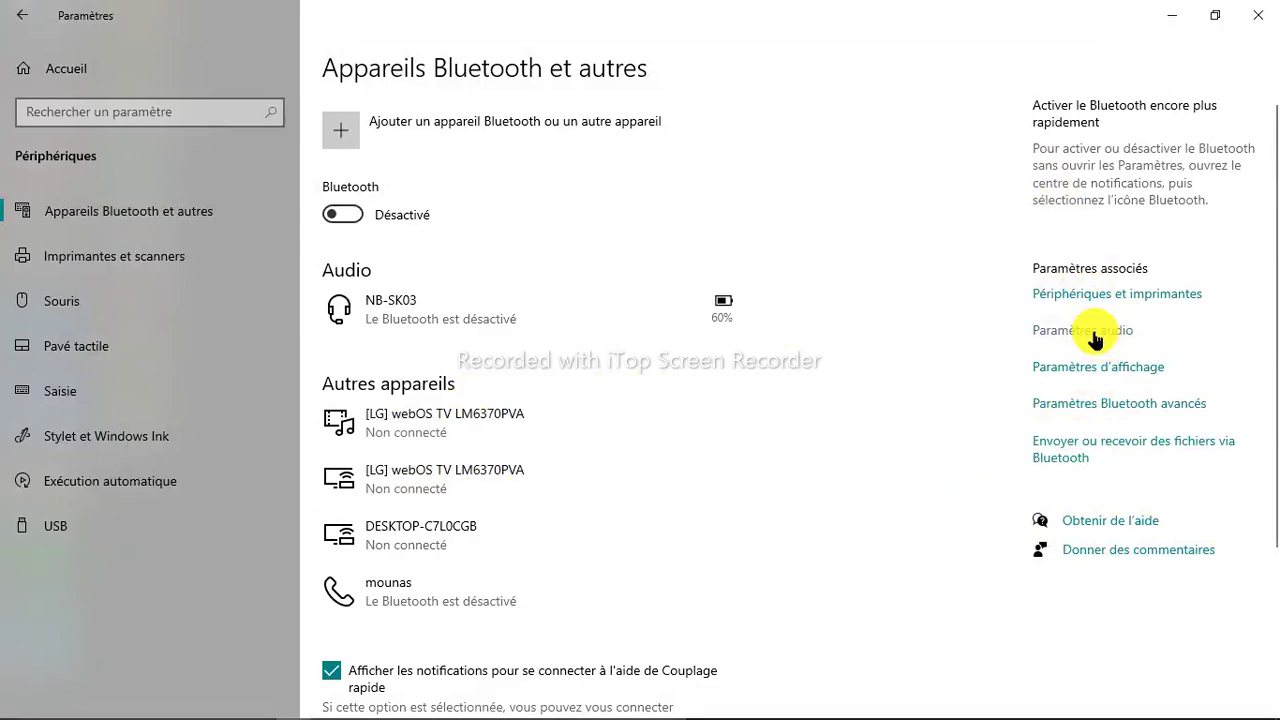
pyautogui.scroll(-3, 1095, 340)
pyautogui.scroll(3, 1095, 340)
# Review the audio output and input settings, moving the main volume down and back up to 100, and return to the Bluetooth settings
pyautogui.click(1078, 332)
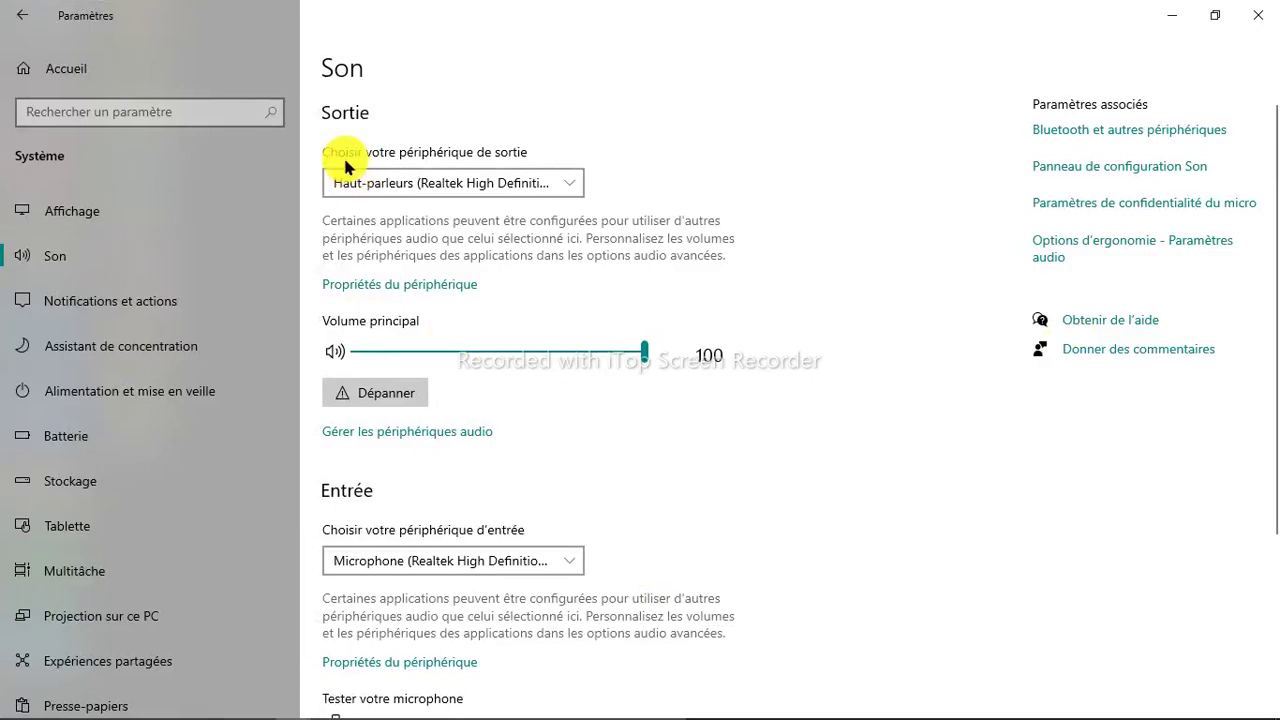
pyautogui.click(645, 362)
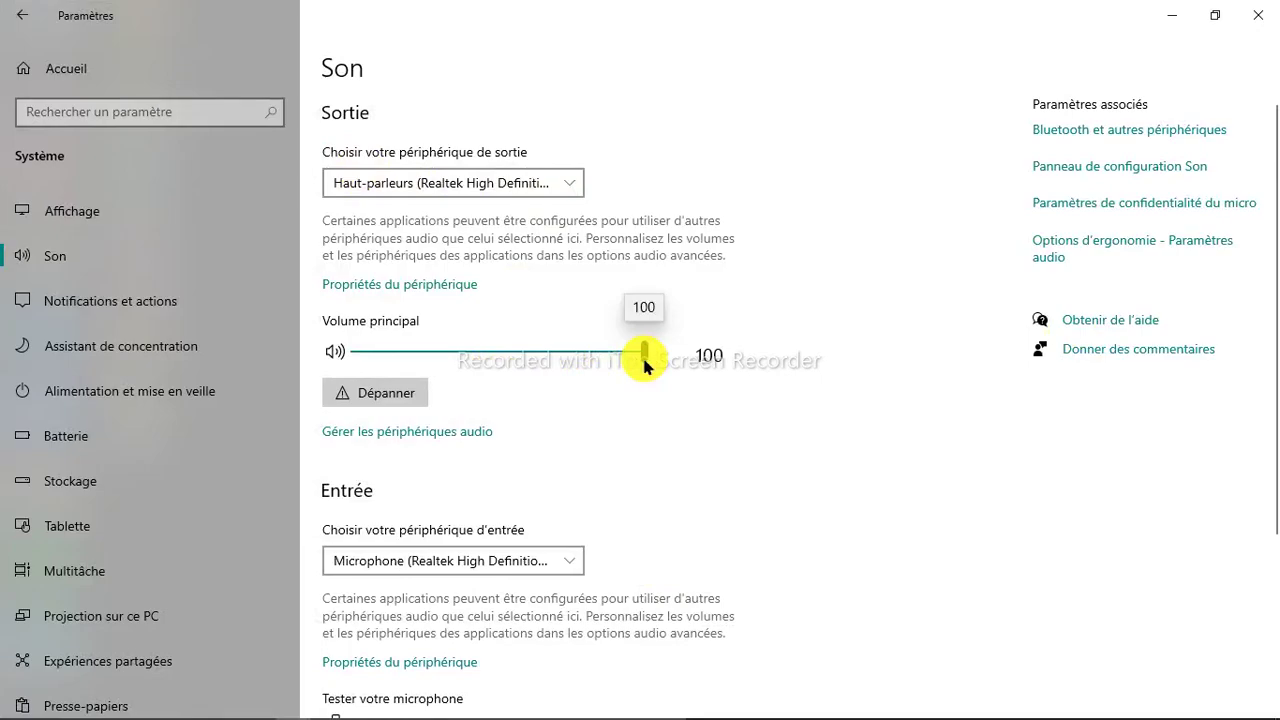
pyautogui.moveTo(566, 369); pyautogui.dragTo(673, 374)
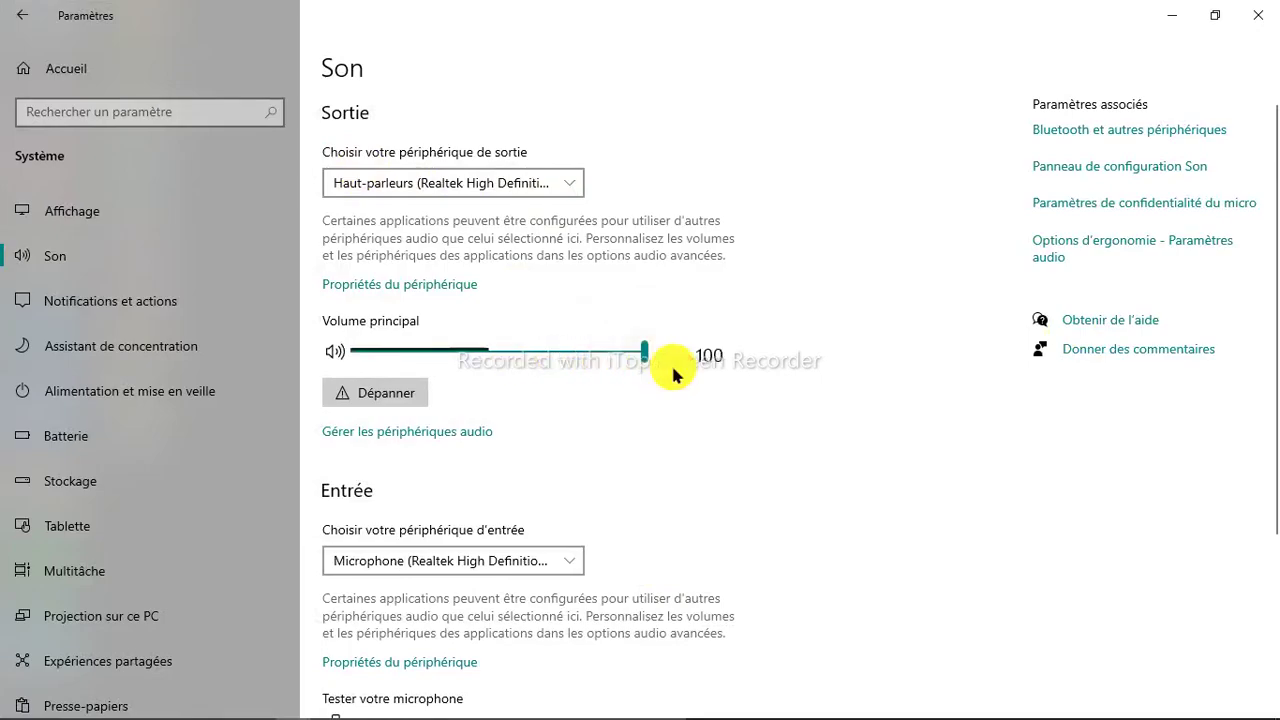
pyautogui.scroll(-3, 648, 455)
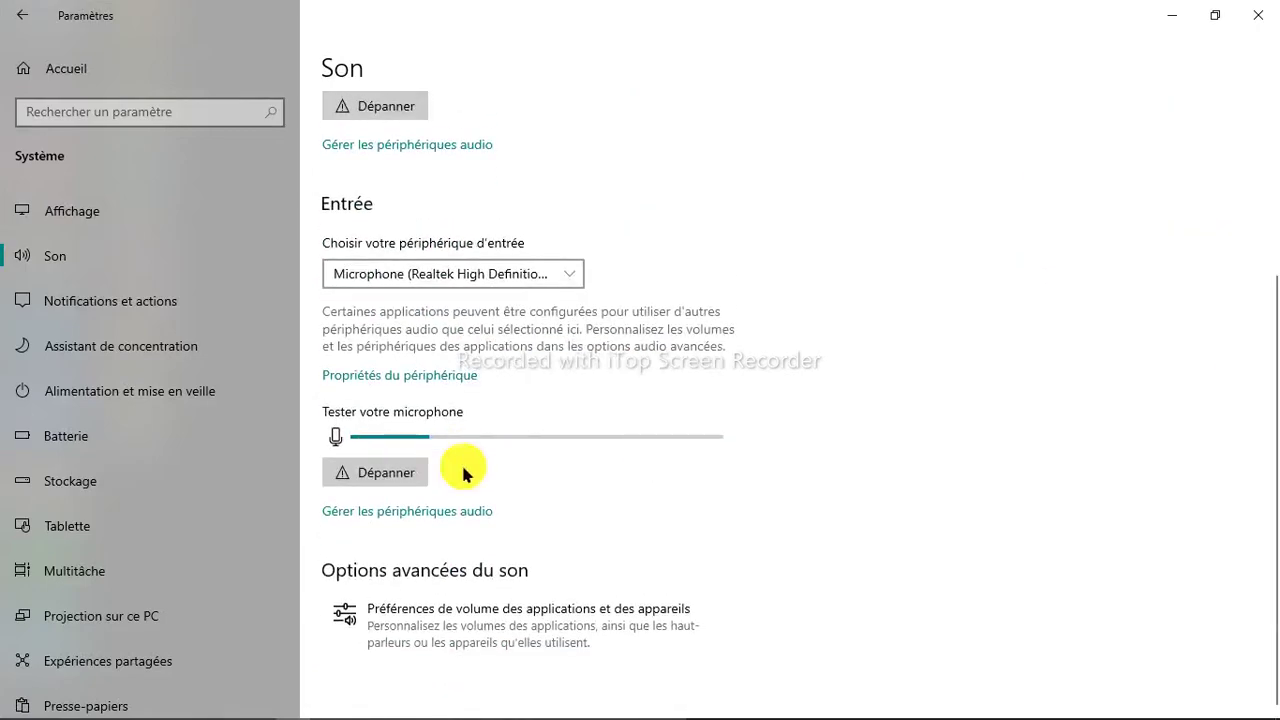
pyautogui.scroll(3, 780, 460)
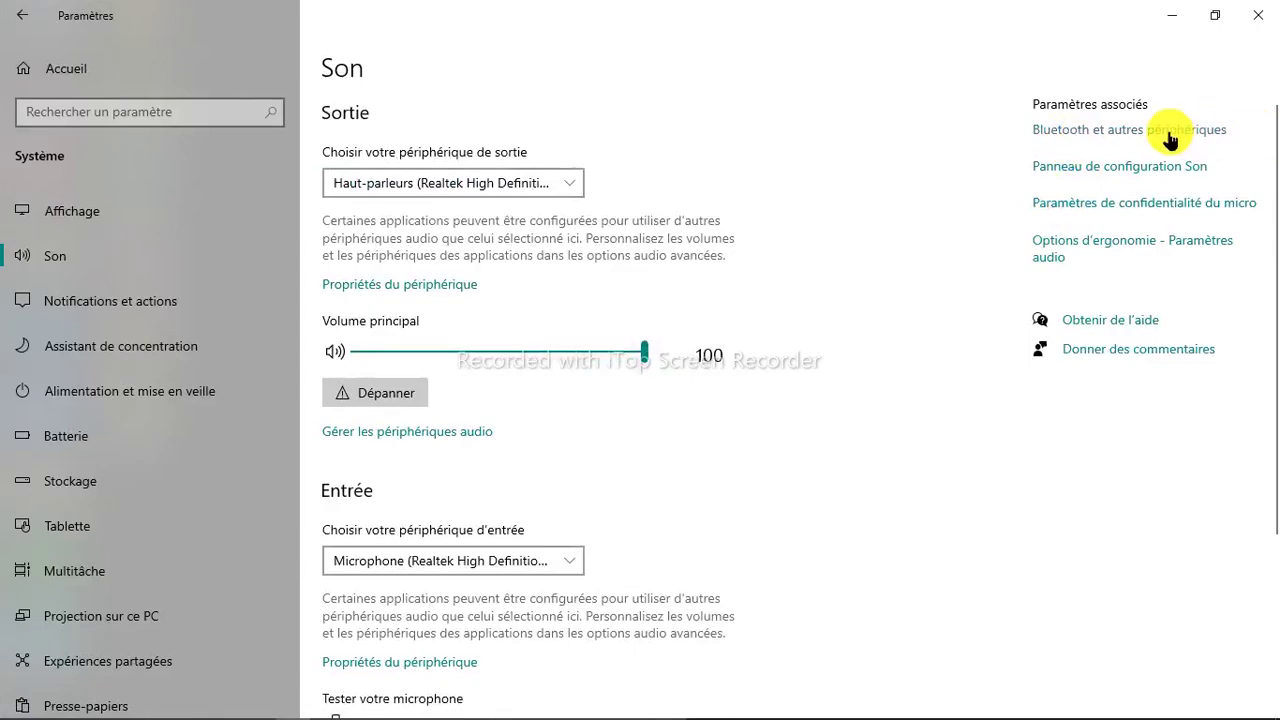
pyautogui.click(1170, 137)
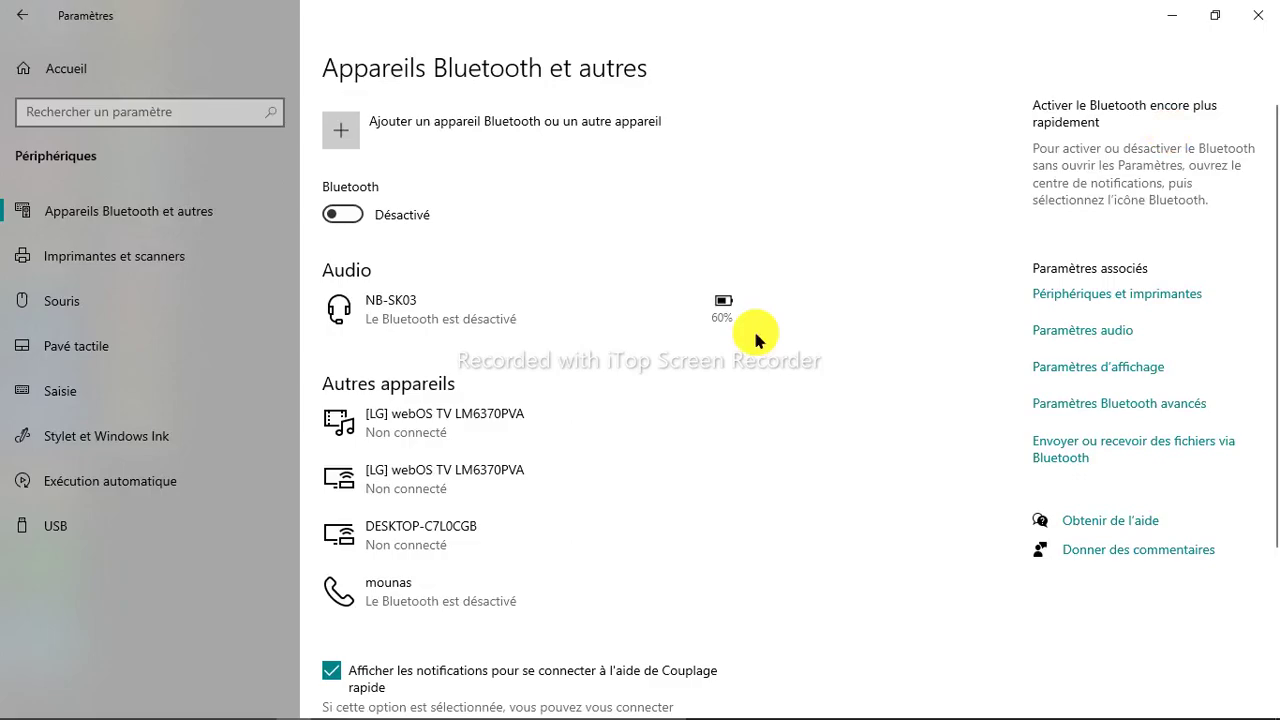
# Review the related display settings, including brightness, scaling, resolution and orientation, and return to the Bluetooth settings
pyautogui.click(1096, 368)
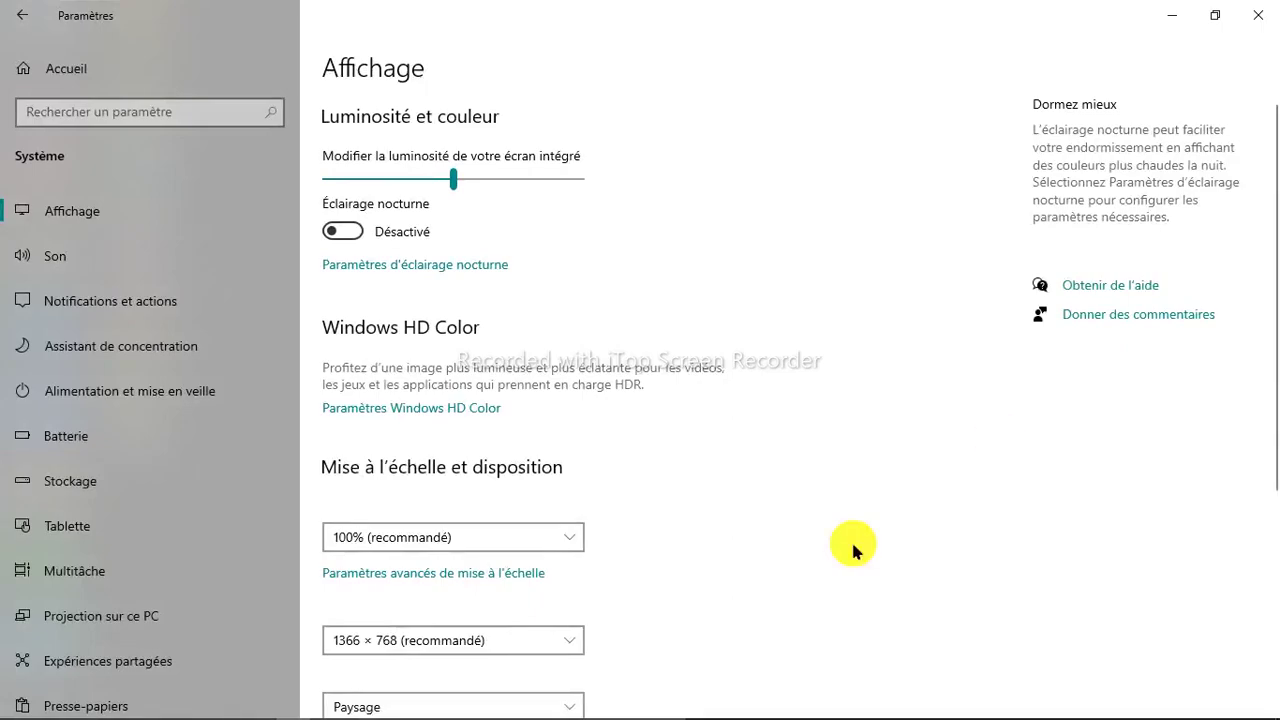
pyautogui.scroll(-3, 745, 568)
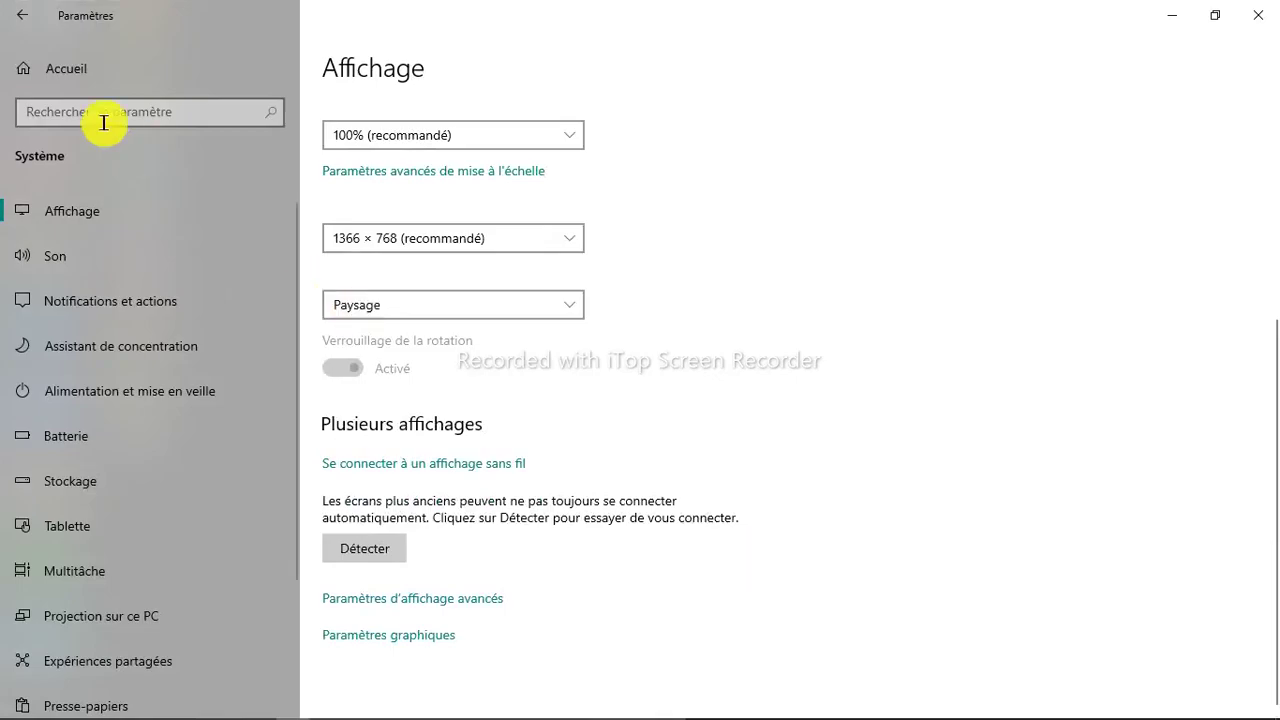
pyautogui.click(24, 13)
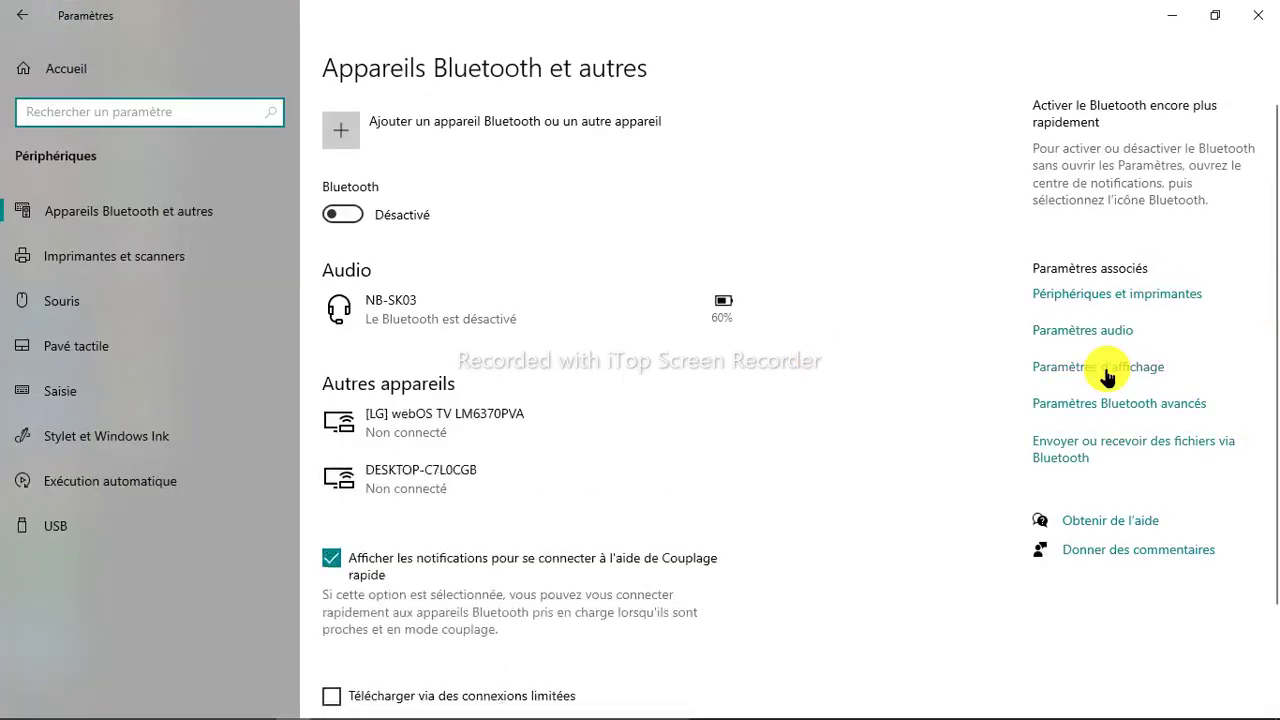
# In the advanced Bluetooth settings, enable the option allowing Bluetooth devices to detect this PC
pyautogui.click(1173, 412)
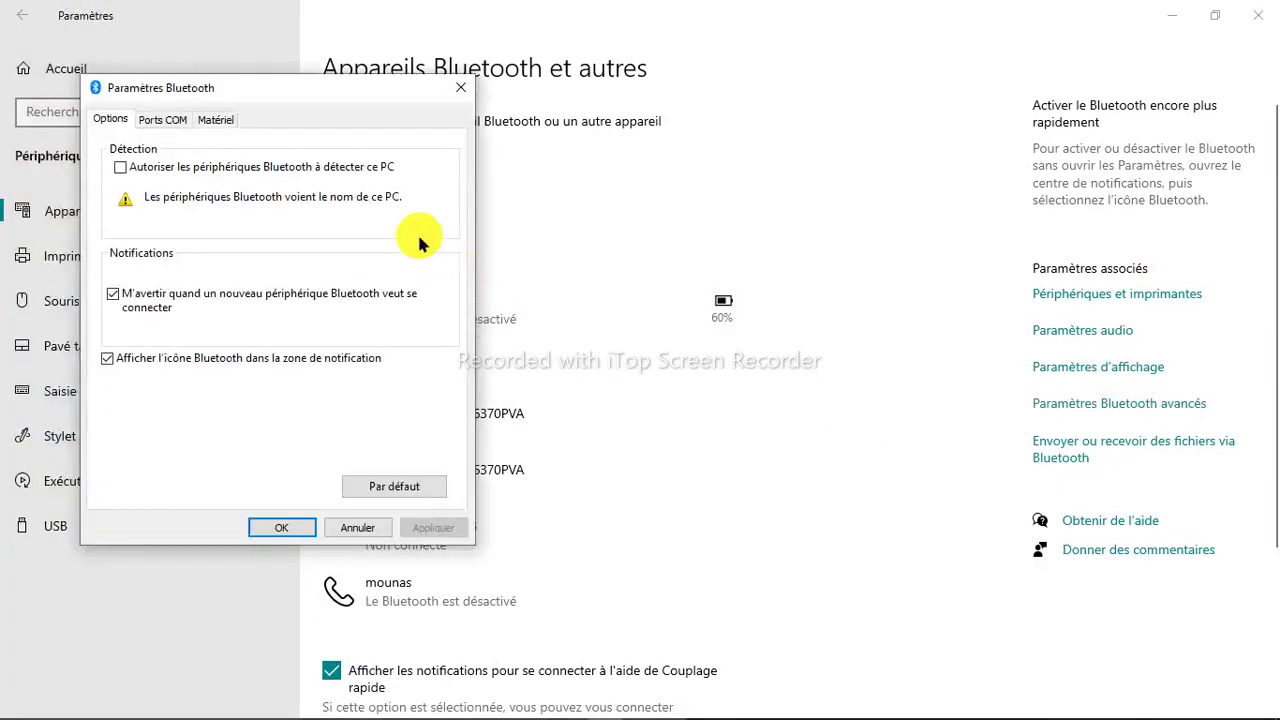
pyautogui.click(466, 88)
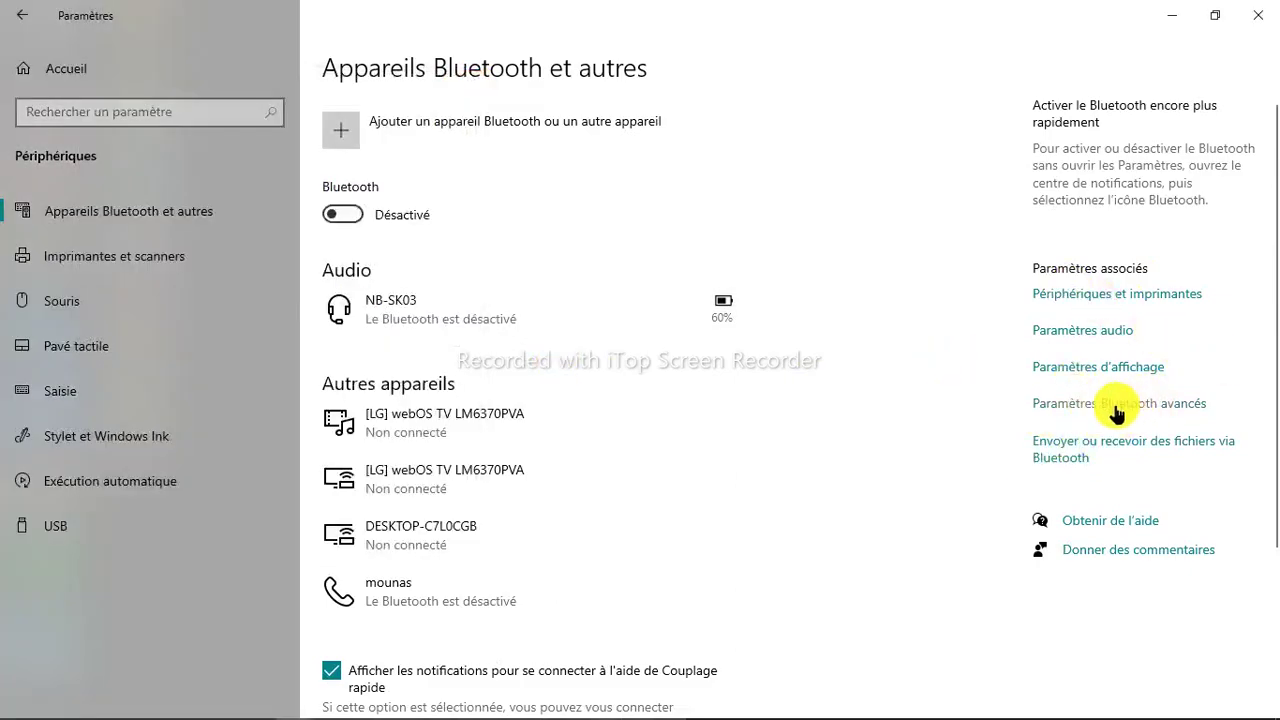
pyautogui.click(1159, 406)
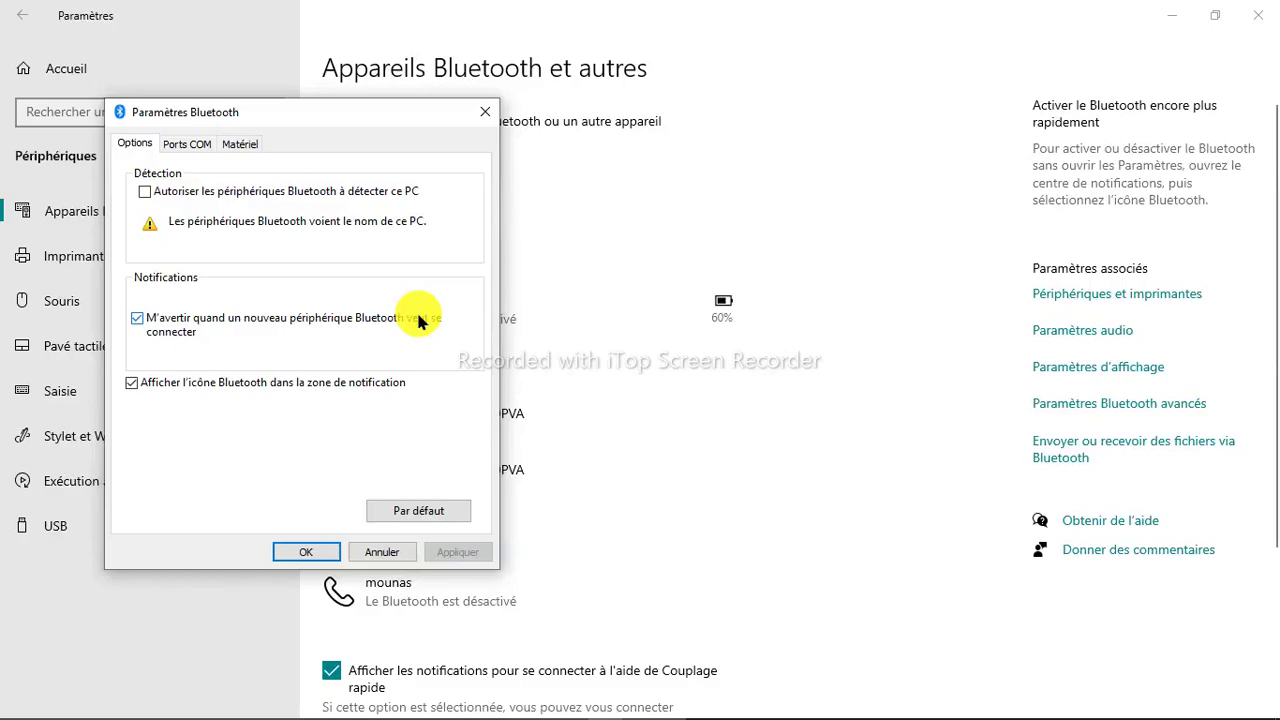
pyautogui.click(145, 192)
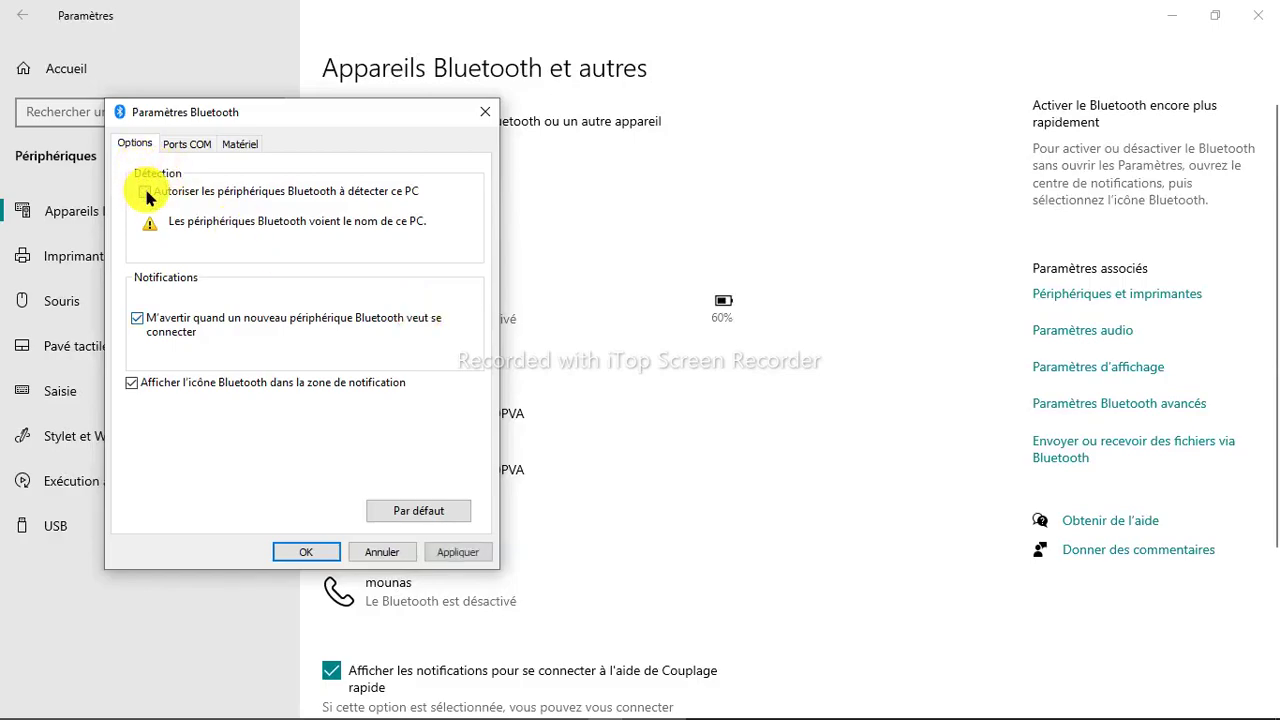
pyautogui.click(145, 192)
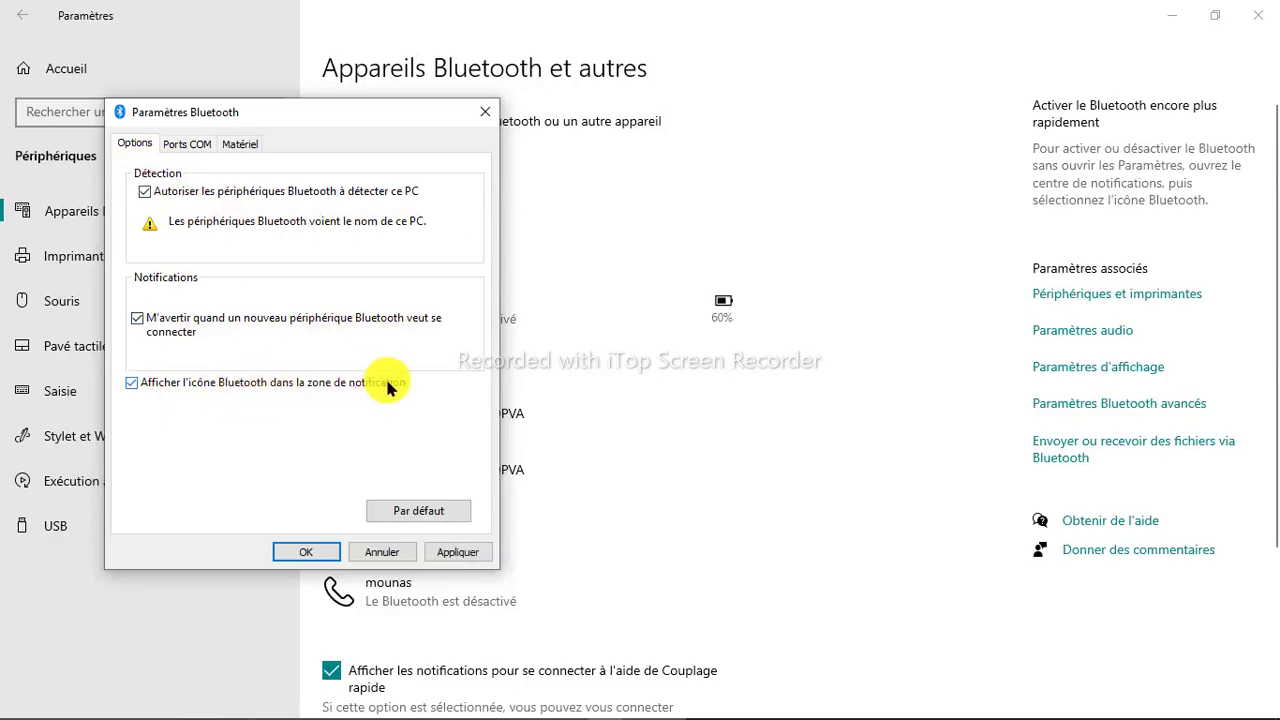
# Look at the Bluetooth COM ports and hardware details, and try to save the changed detection option
pyautogui.click(184, 145)
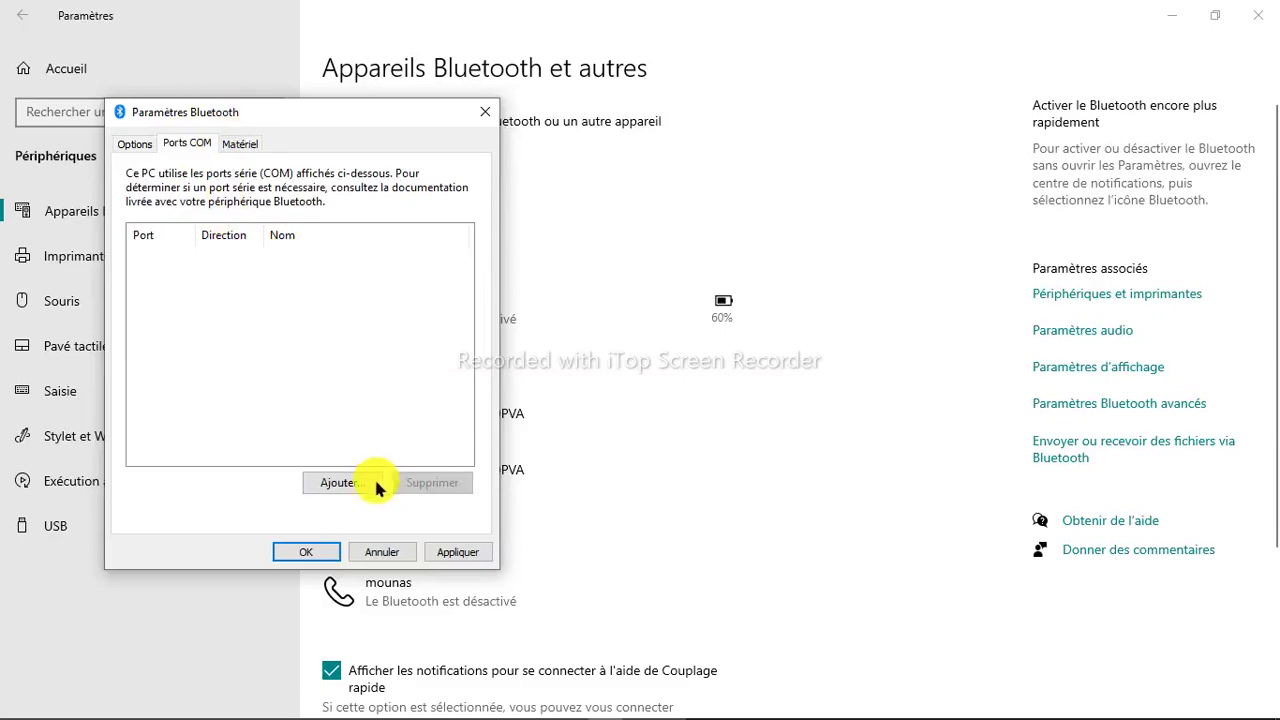
pyautogui.click(238, 145)
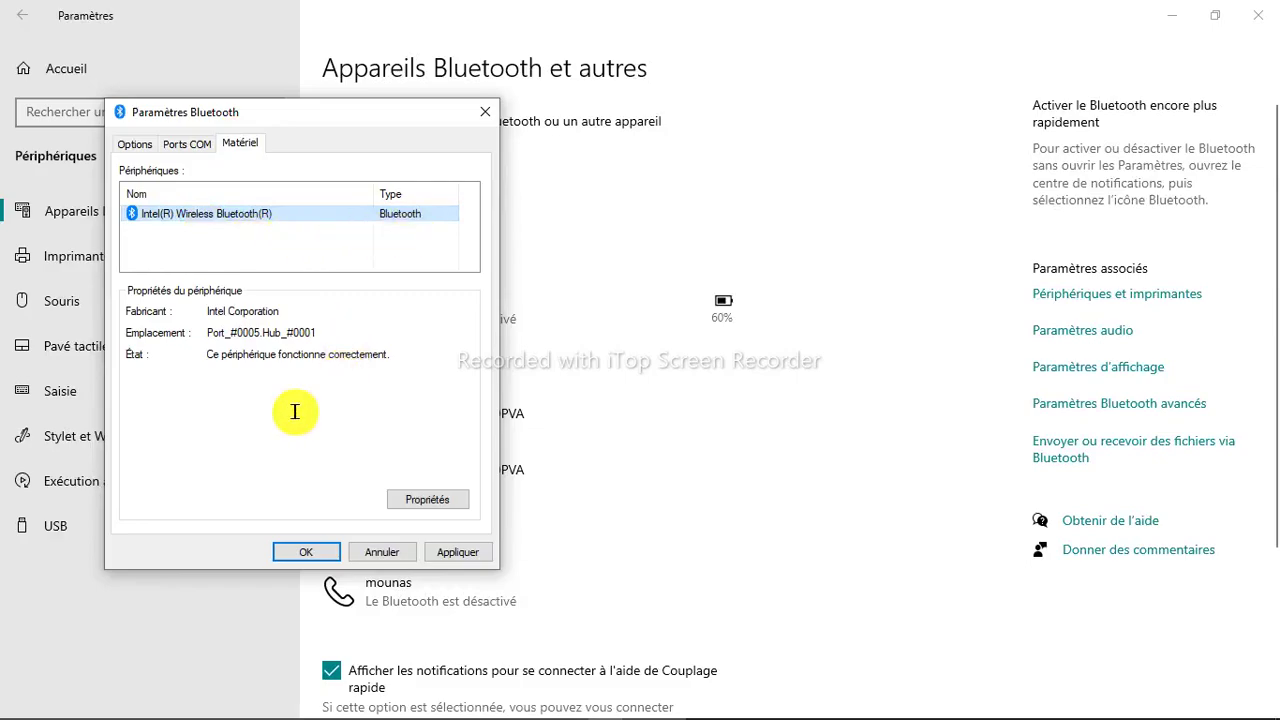
pyautogui.click(136, 143)
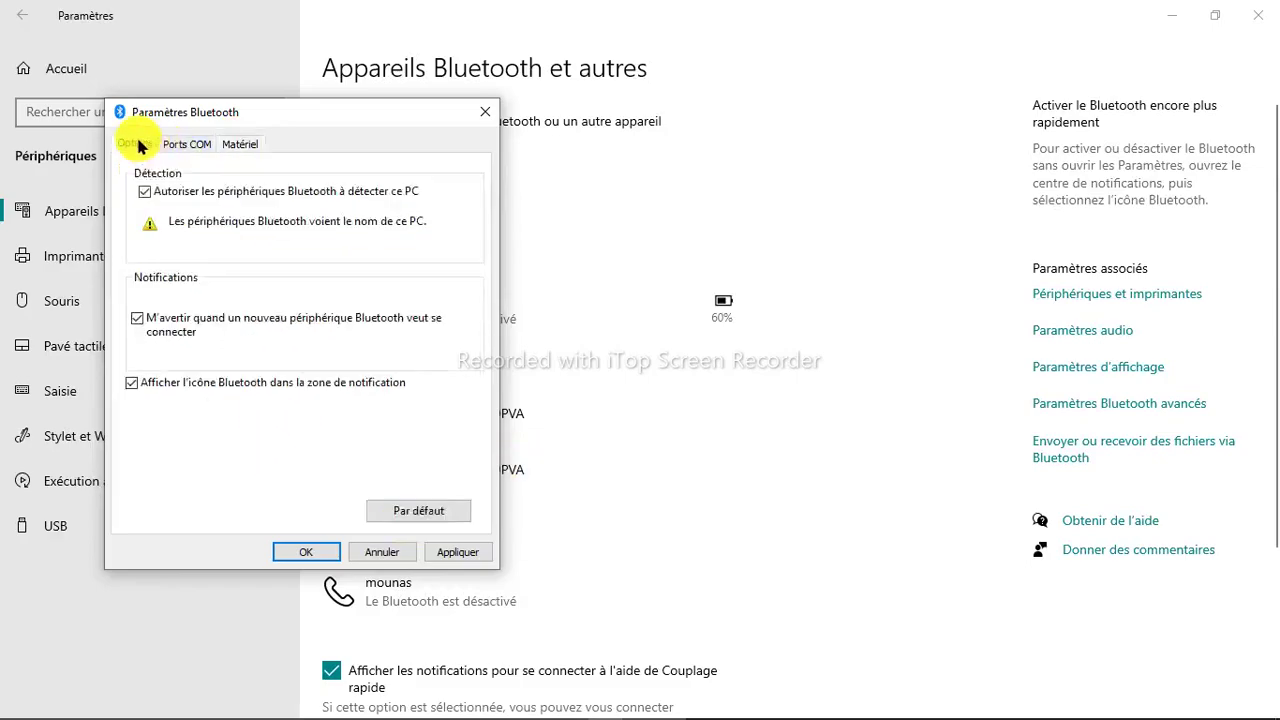
pyautogui.click(328, 553)
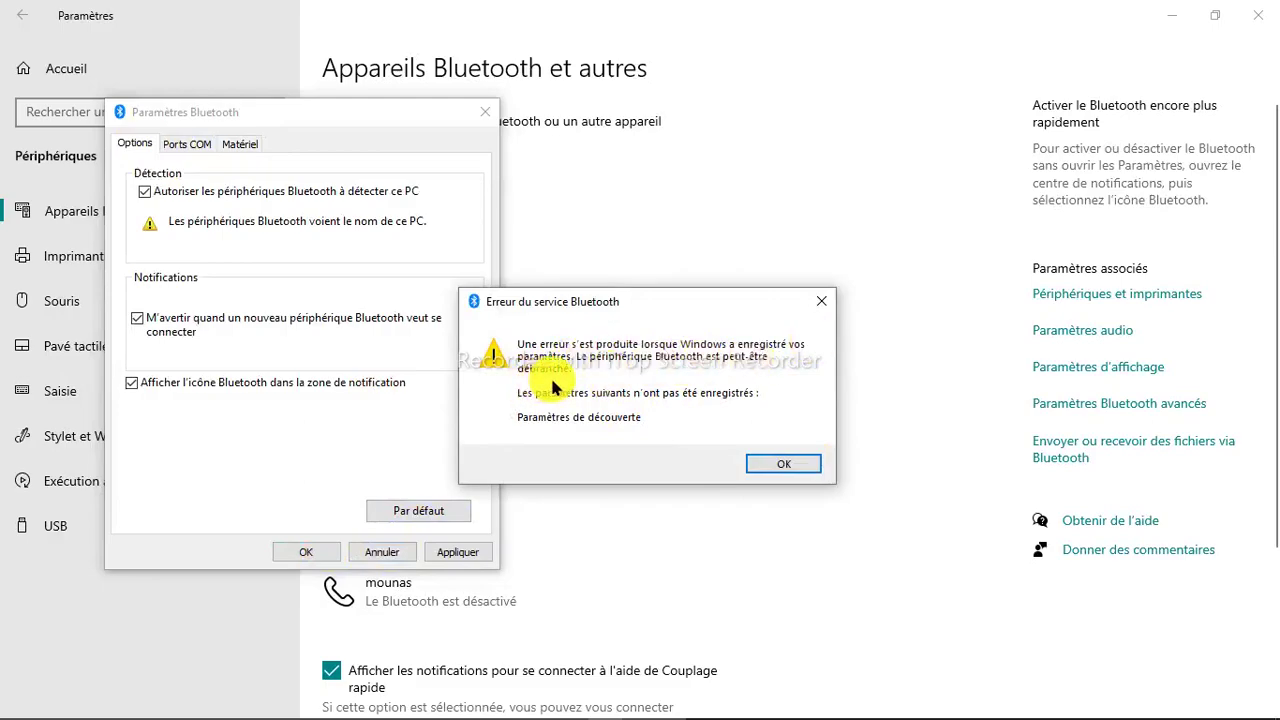
pyautogui.click(799, 466)
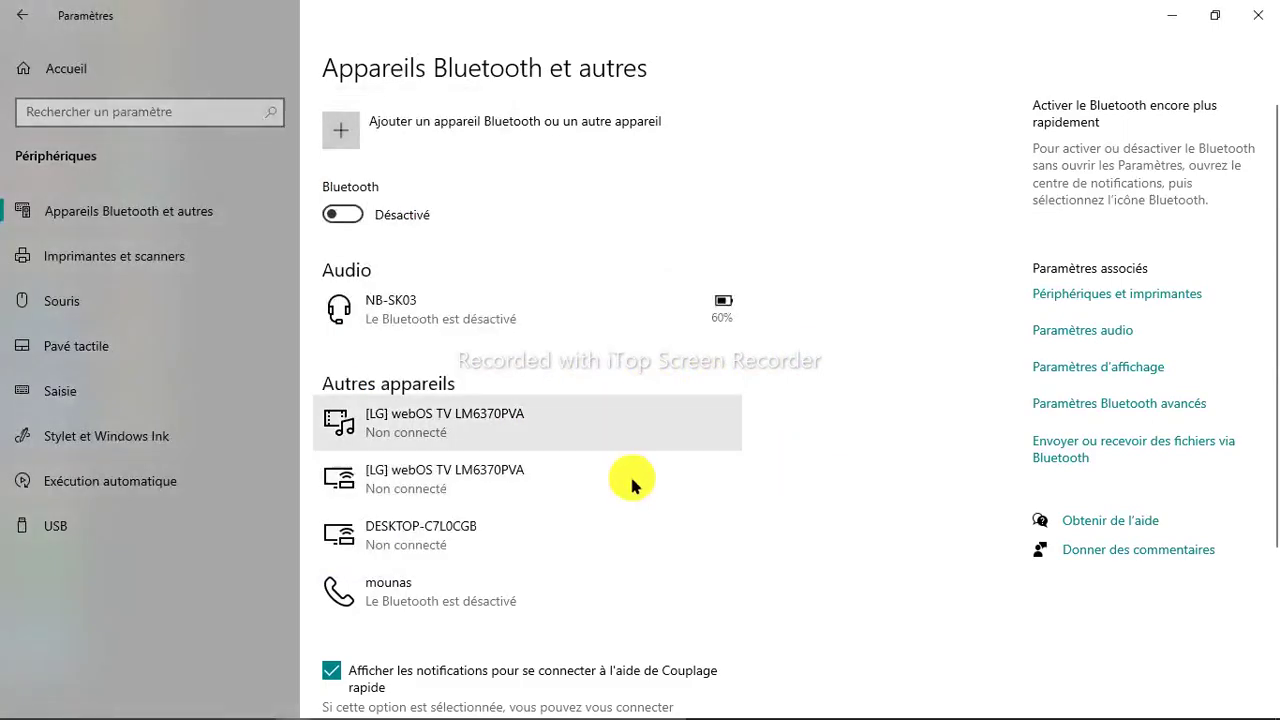
# Turn on Bluetooth from the Windows quick actions and return to the Bluetooth settings
pyautogui.moveTo(708, 715)
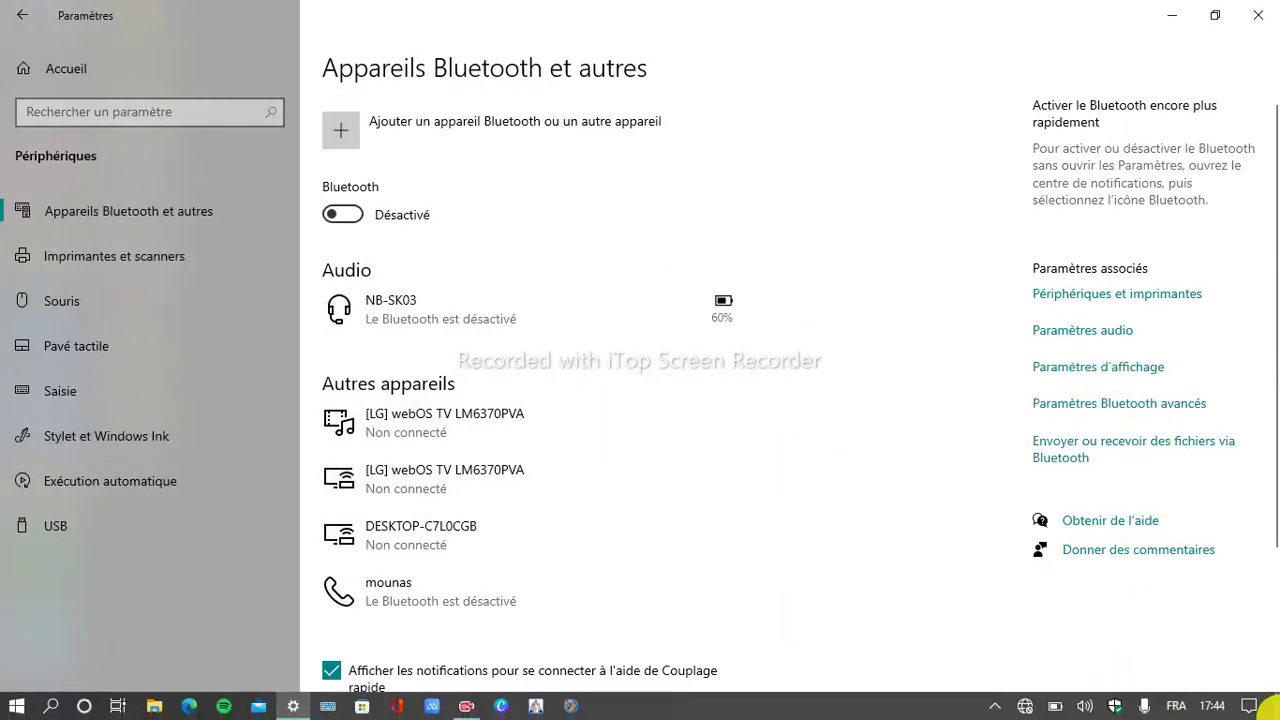
pyautogui.click(1262, 706)
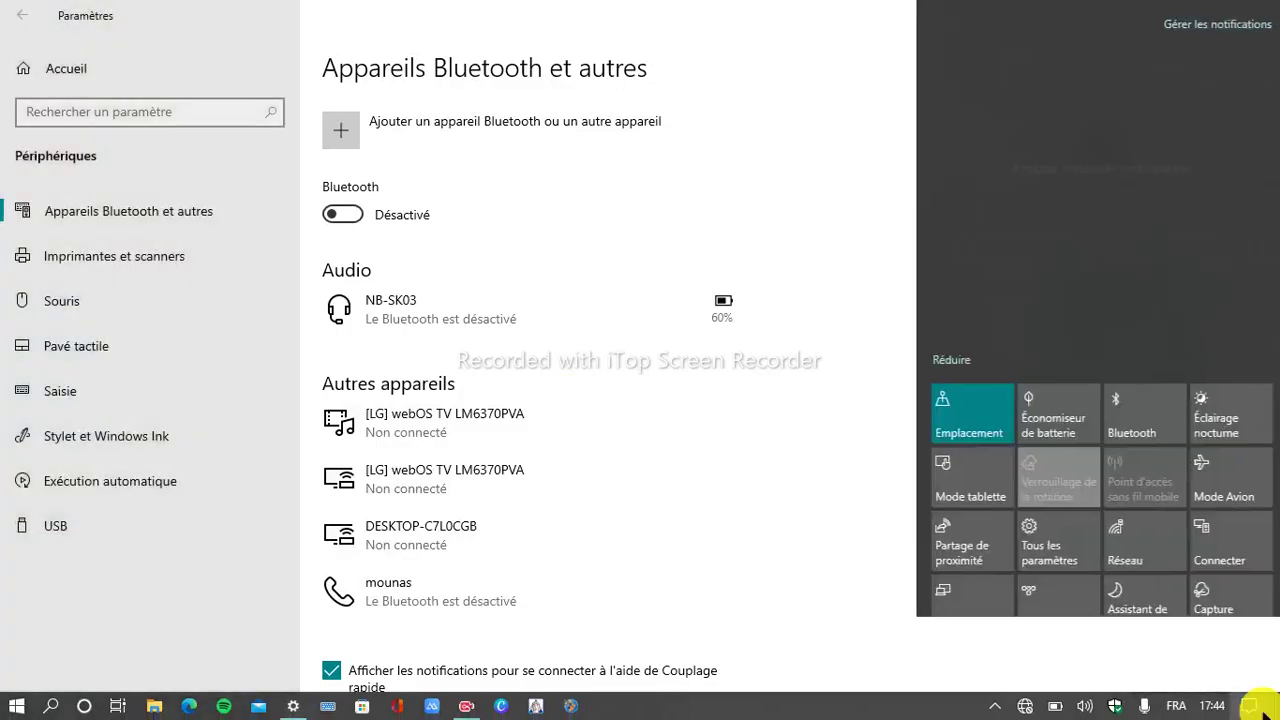
pyautogui.click(1110, 415)
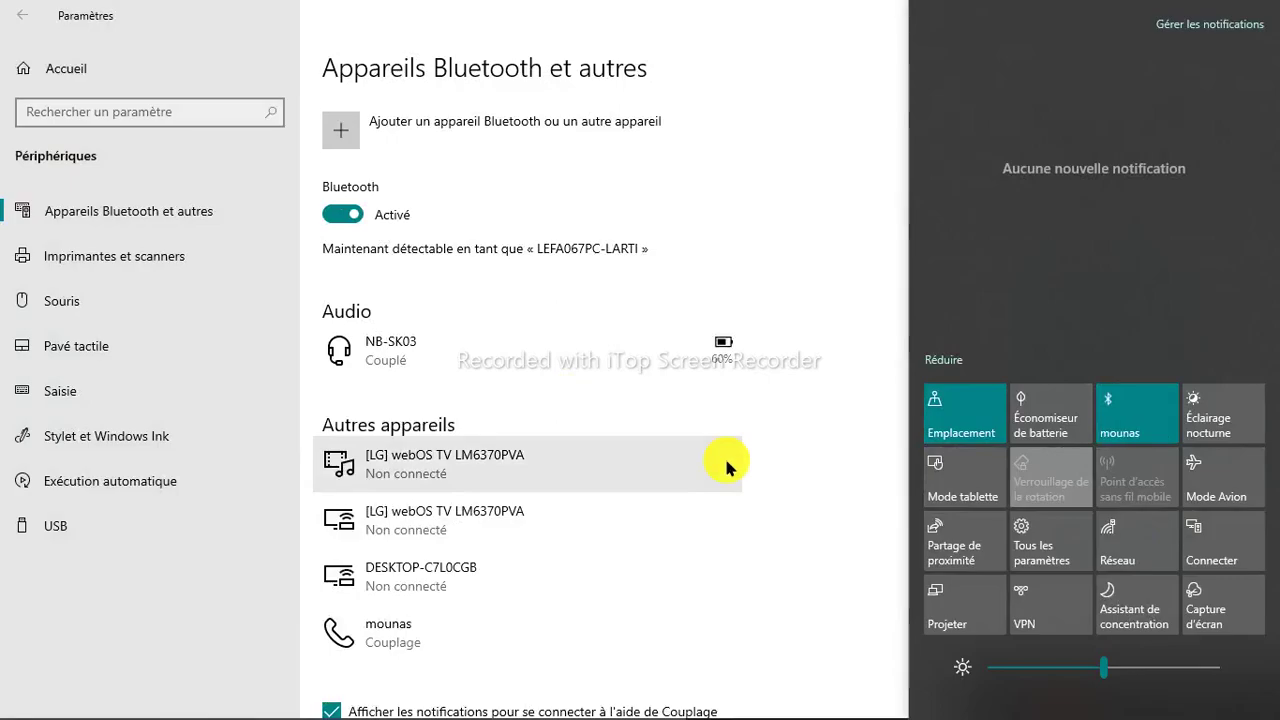
pyautogui.click(771, 186)
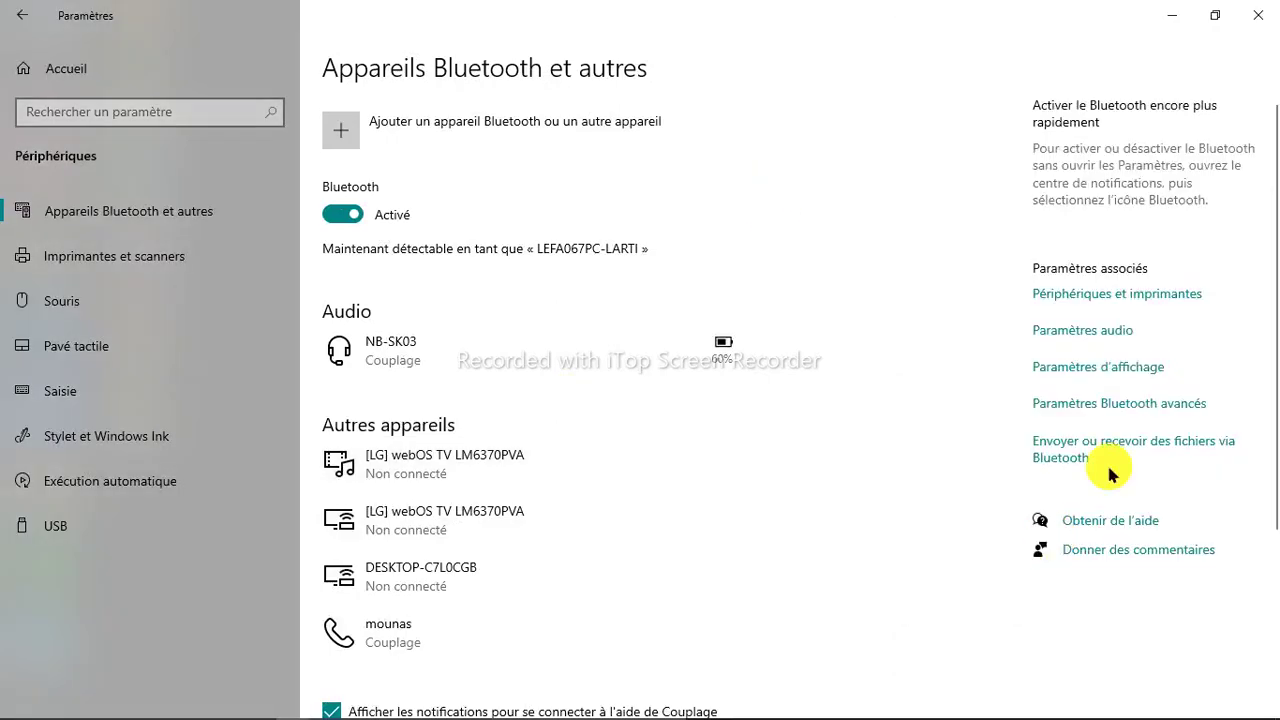
# In the advanced Bluetooth settings, allow Bluetooth devices to detect this PC and save the change
pyautogui.click(1107, 404)
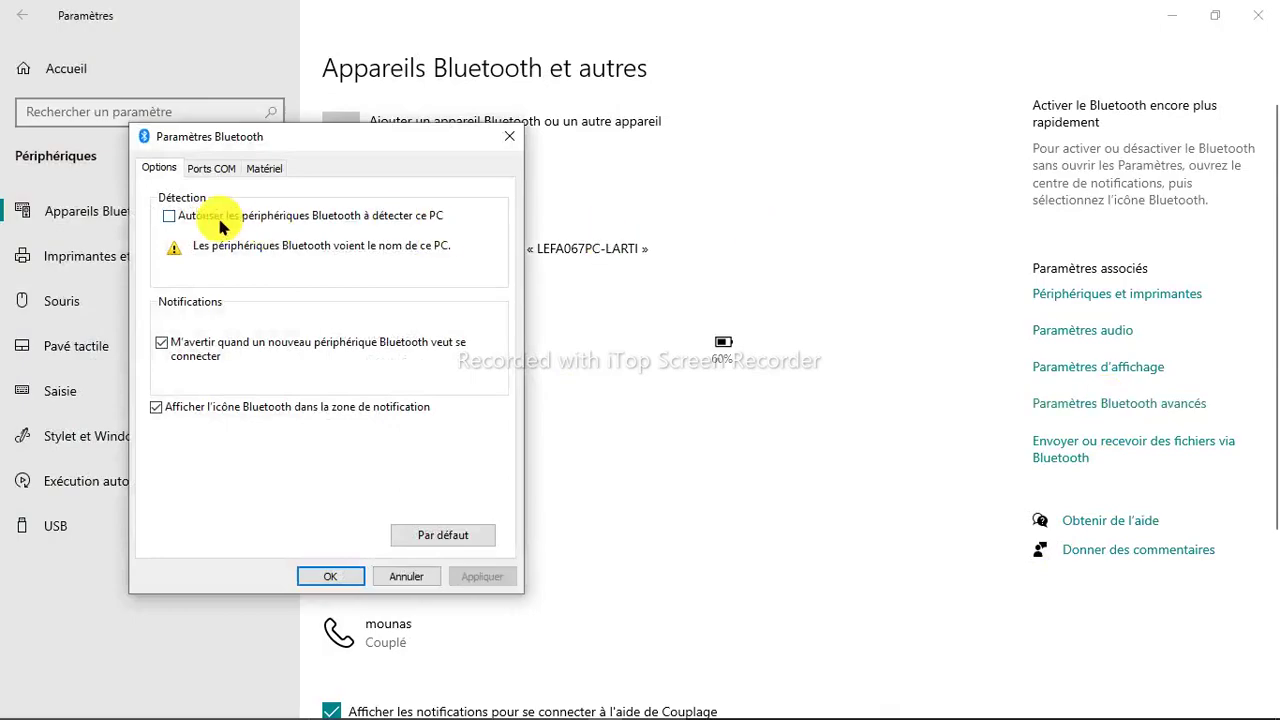
pyautogui.click(168, 216)
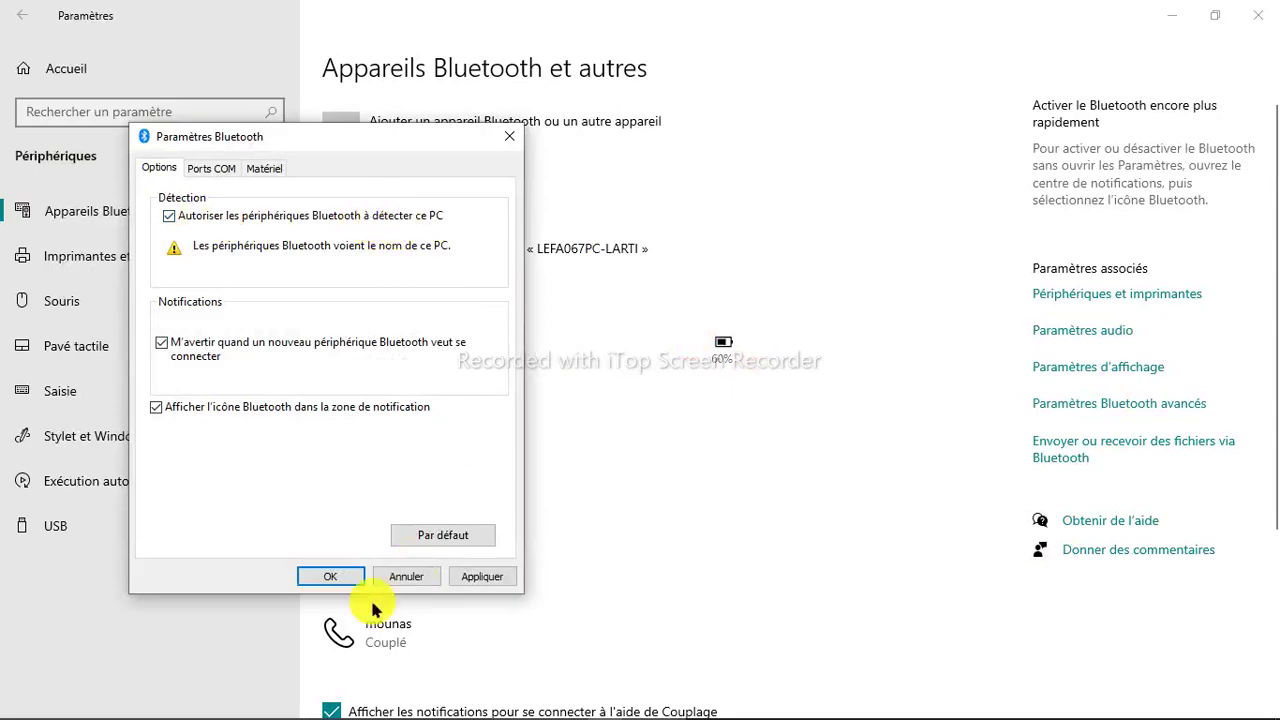
pyautogui.click(330, 577)
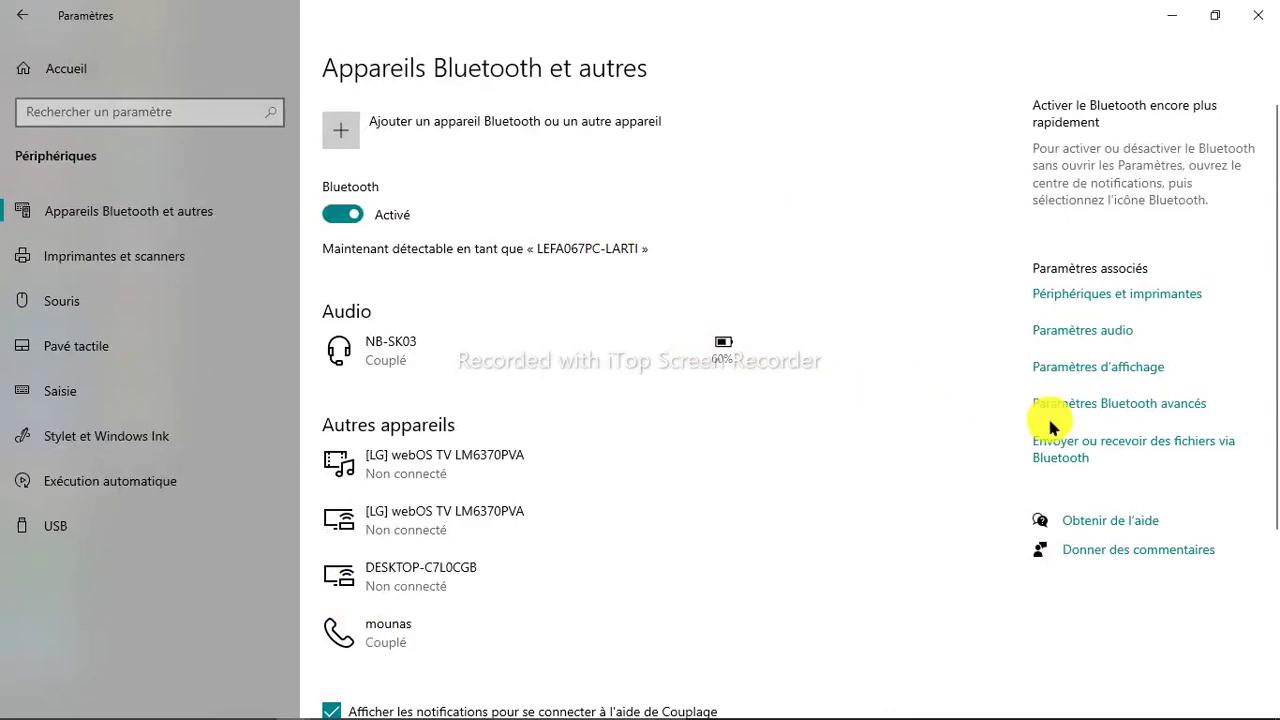
# Look at the Bluetooth file transfer choices, cancel the transfer wizard, and review the remaining Bluetooth page options
pyautogui.click(1118, 450)
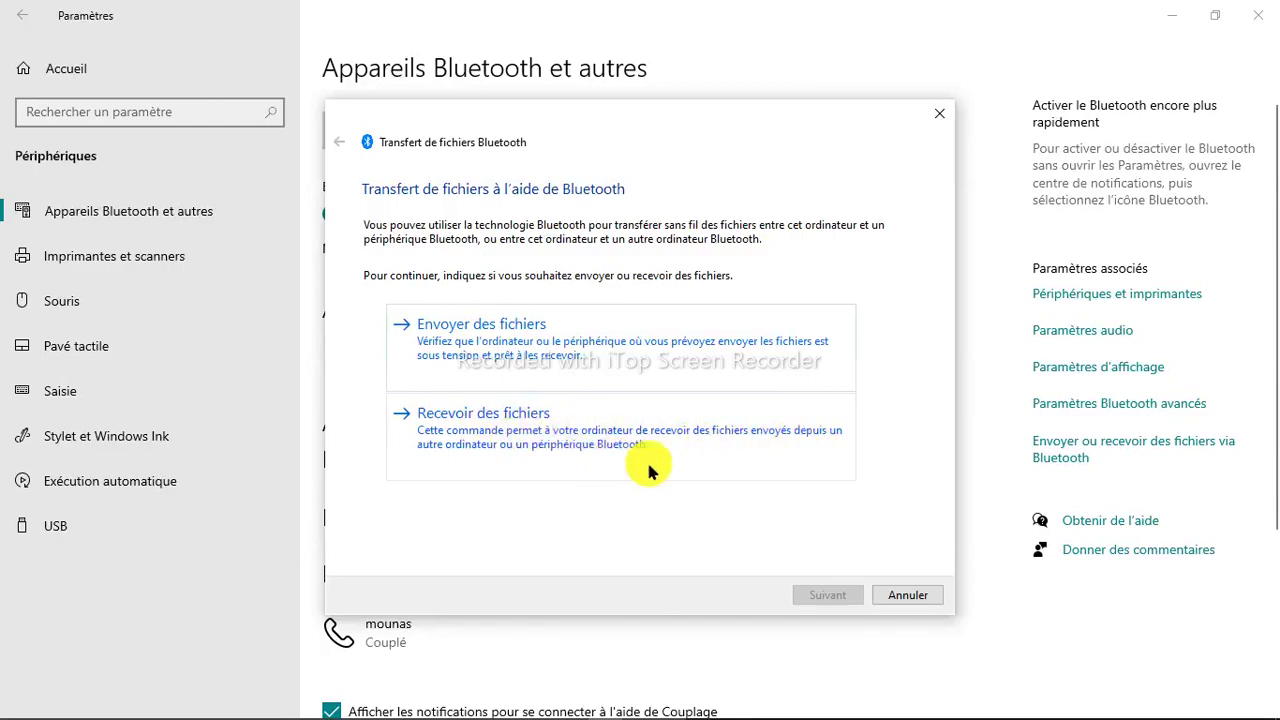
pyautogui.click(892, 597)
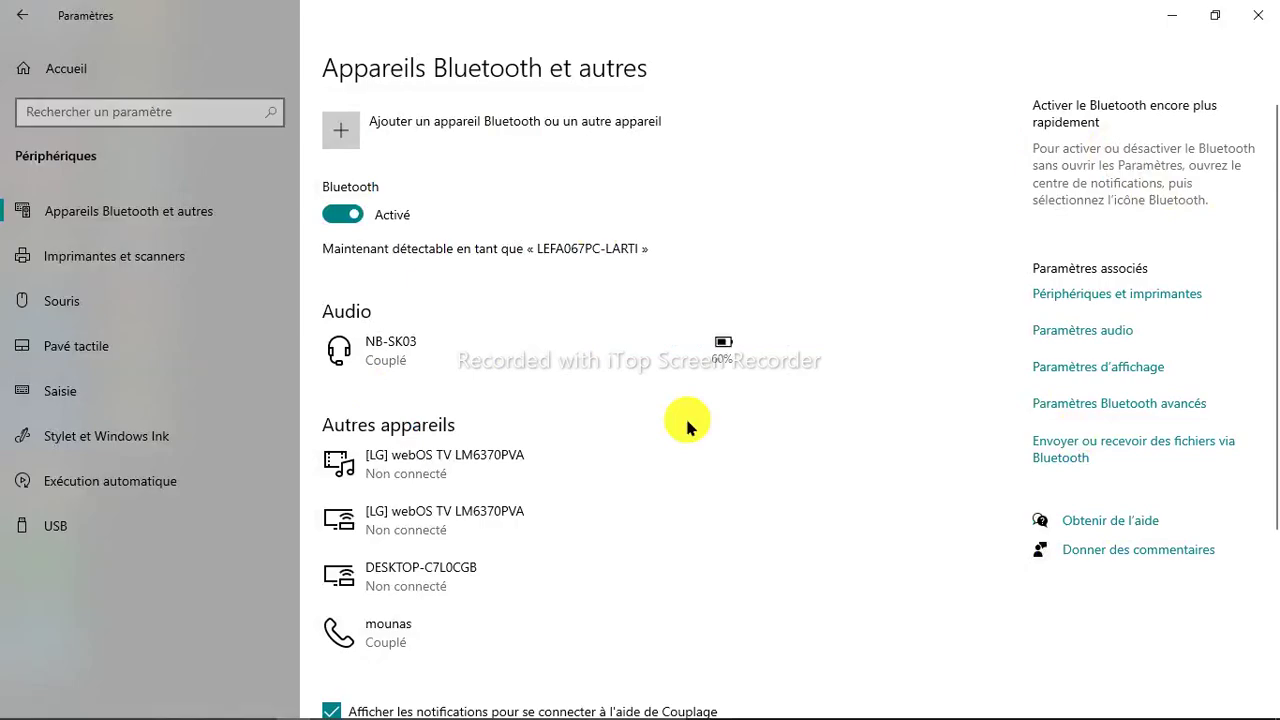
pyautogui.scroll(-3, 685, 418)
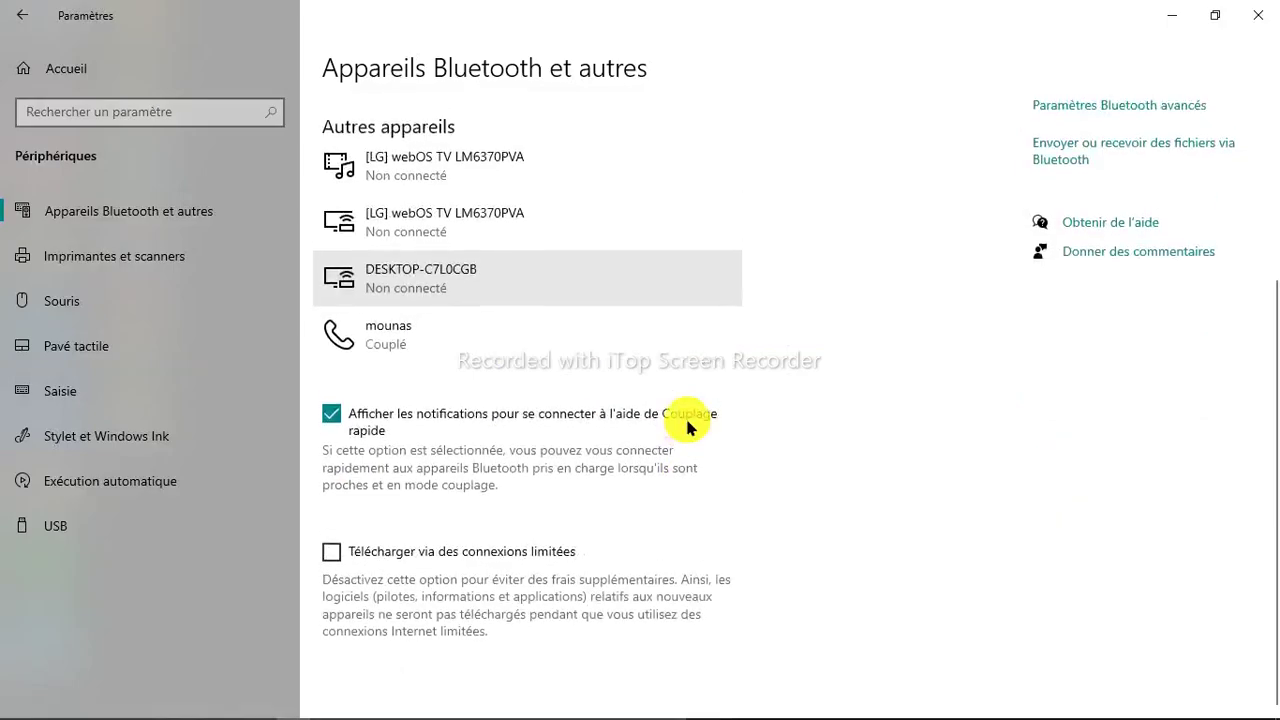
# Review the printers and scanners settings, including the device list and the linked troubleshooting page
pyautogui.click(102, 262)
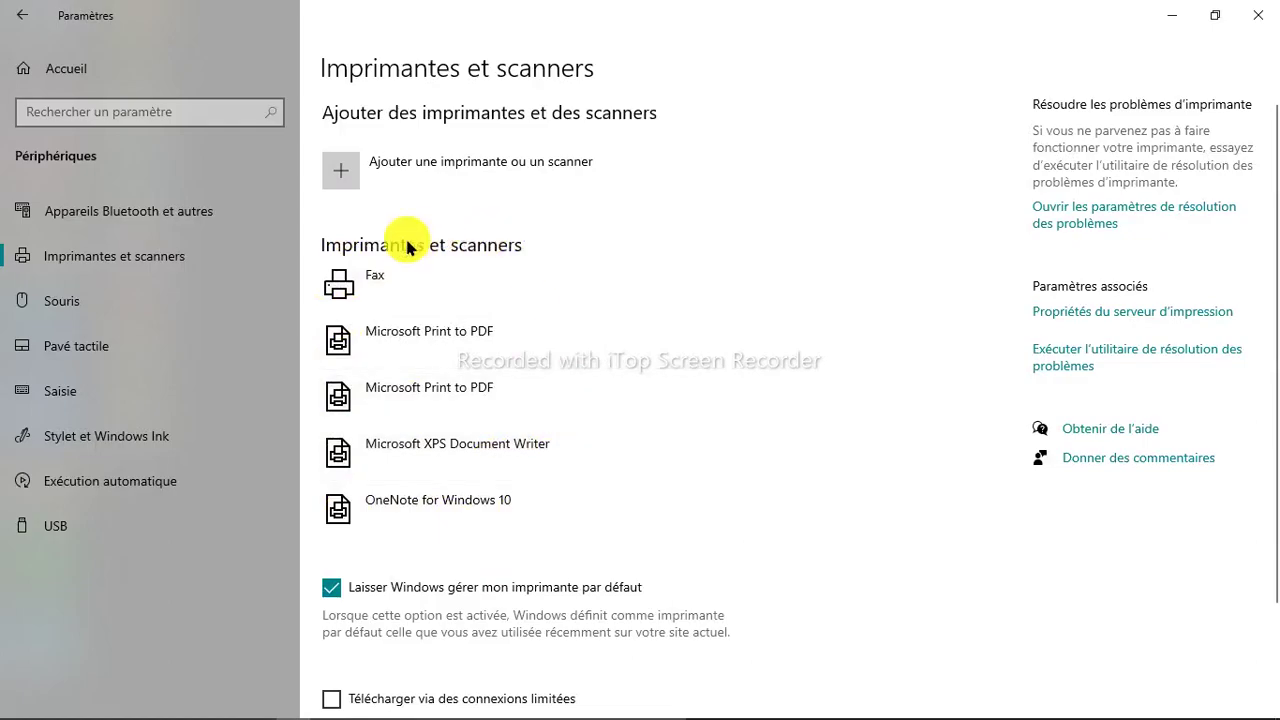
pyautogui.scroll(-3, 609, 449)
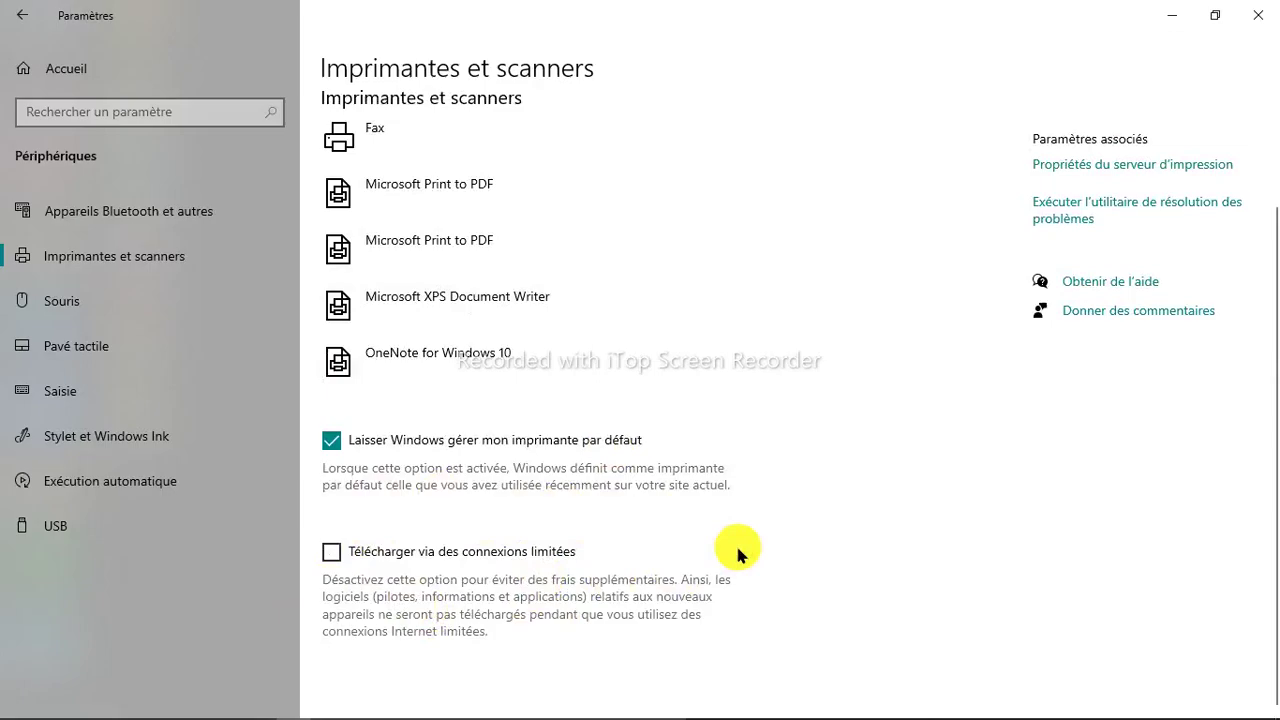
pyautogui.scroll(3, 735, 542)
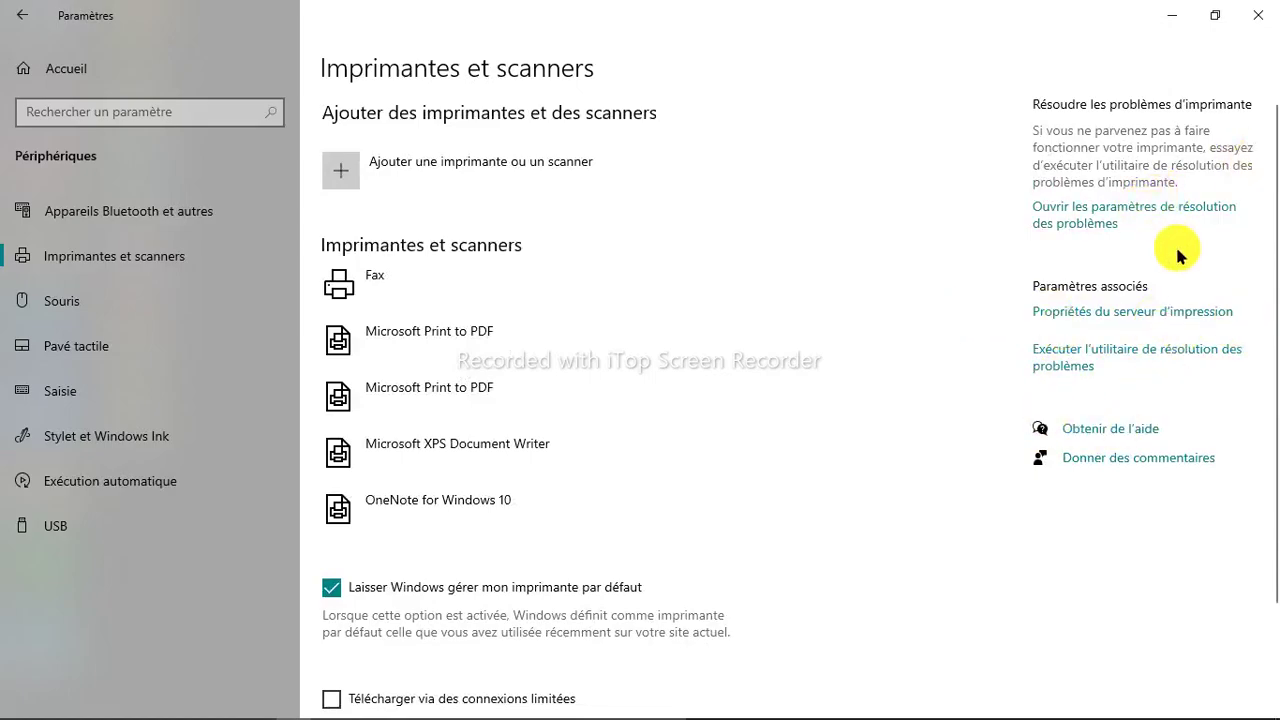
pyautogui.click(1124, 209)
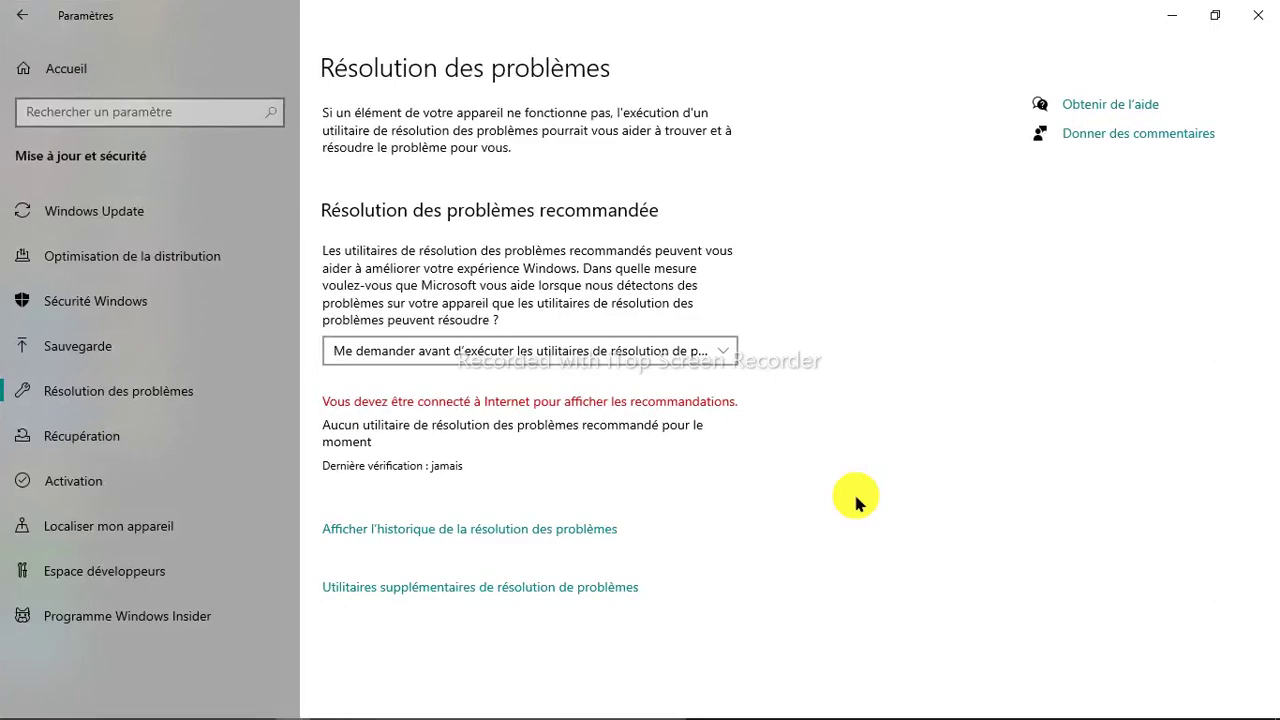
pyautogui.click(22, 15)
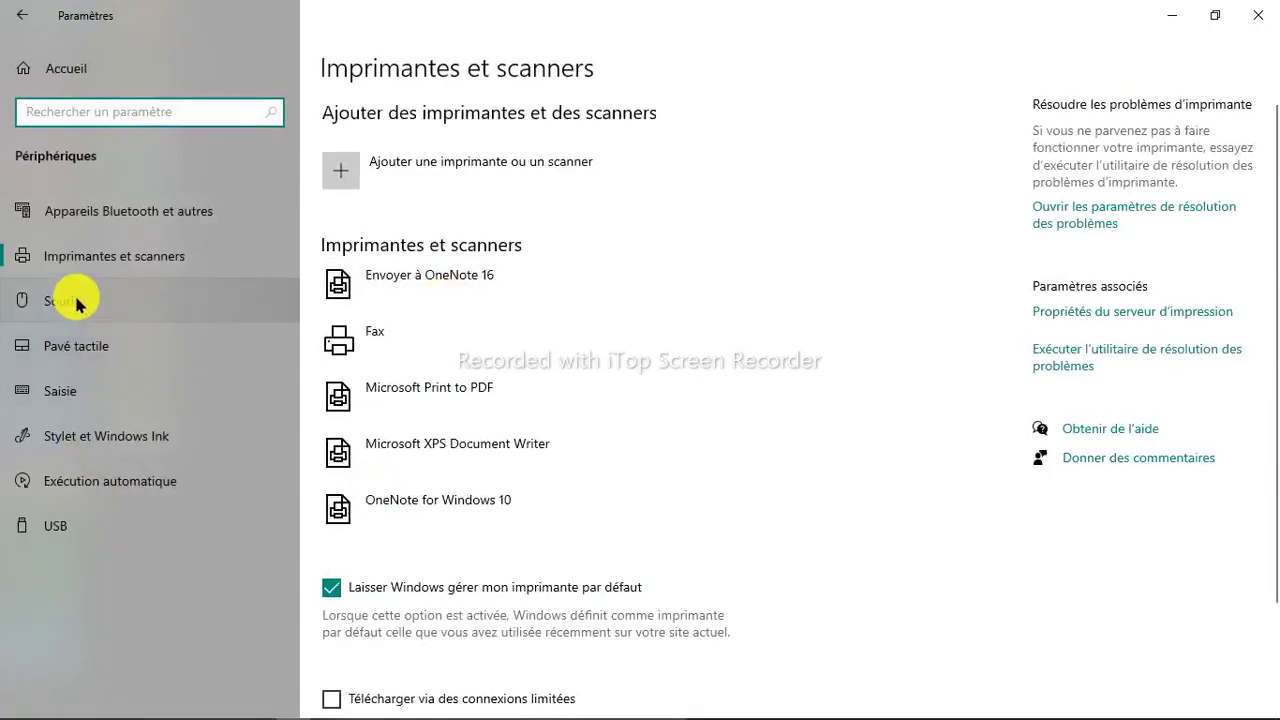
pyautogui.scroll(-2, 886, 320)
pyautogui.scroll(2, 886, 320)
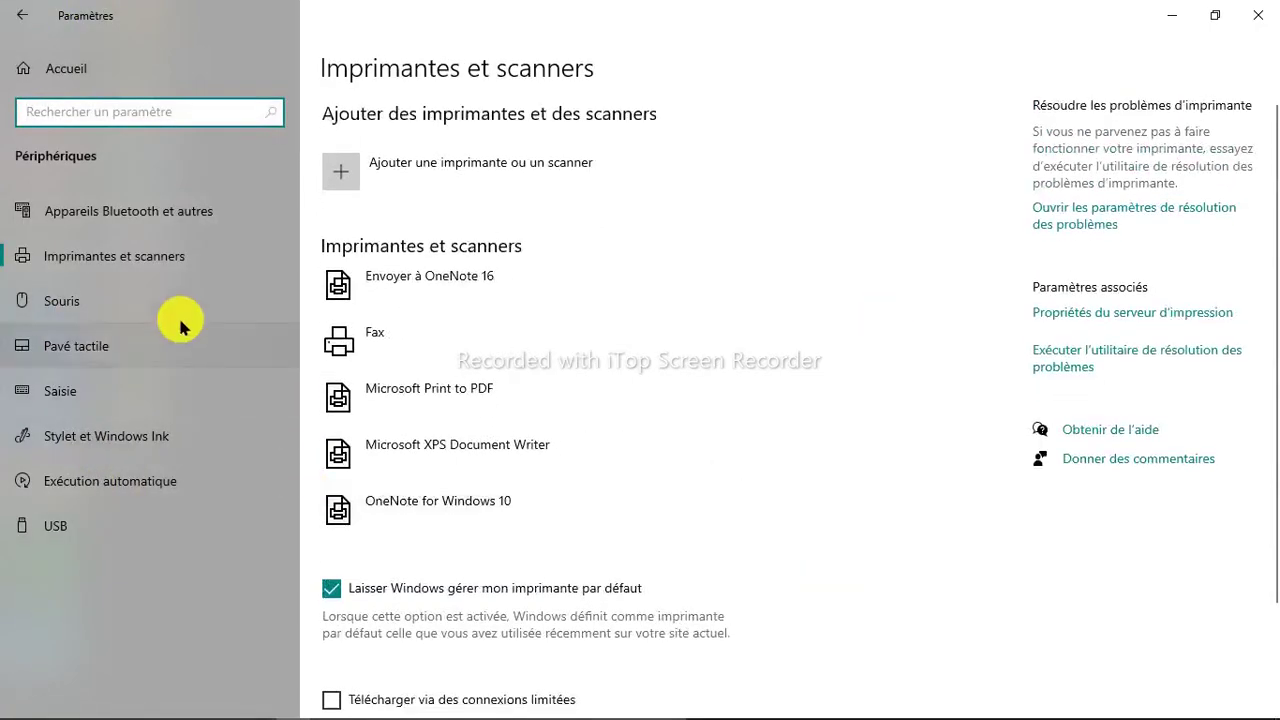
# In the mouse settings, examine the choices for the primary button and keep "Gauche"
pyautogui.click(170, 302)
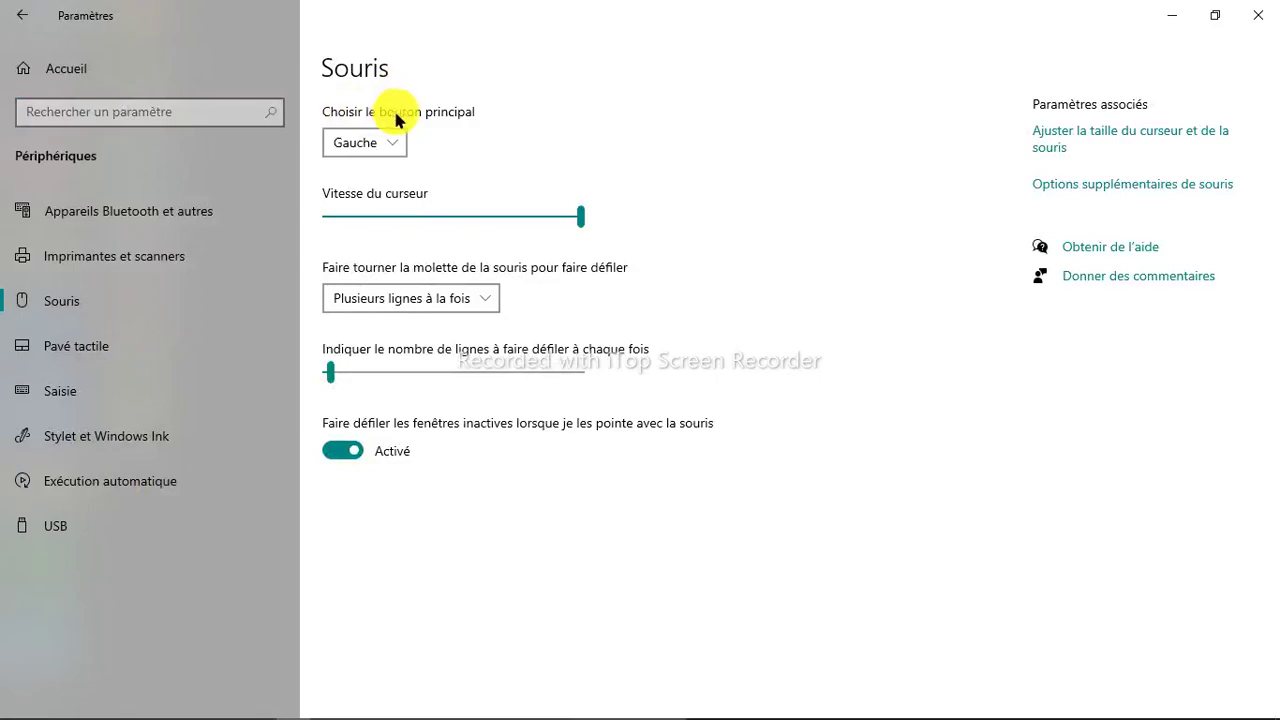
pyautogui.click(388, 142)
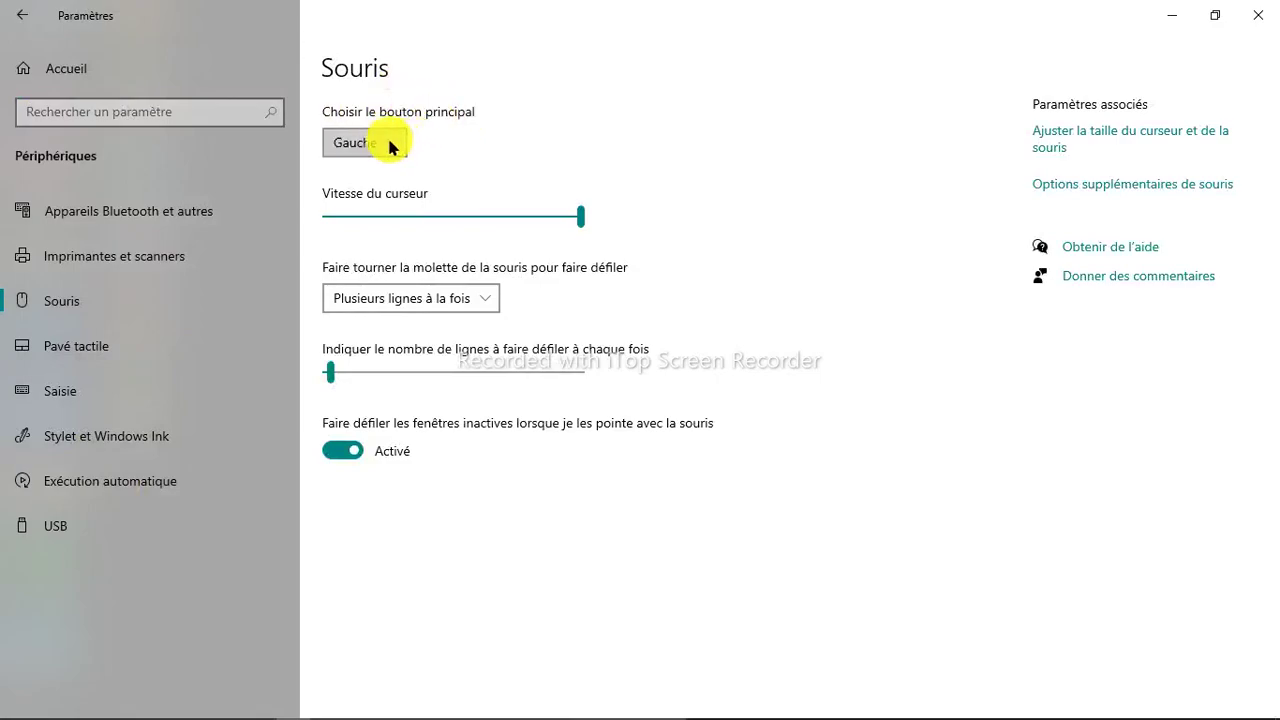
pyautogui.click(388, 142)
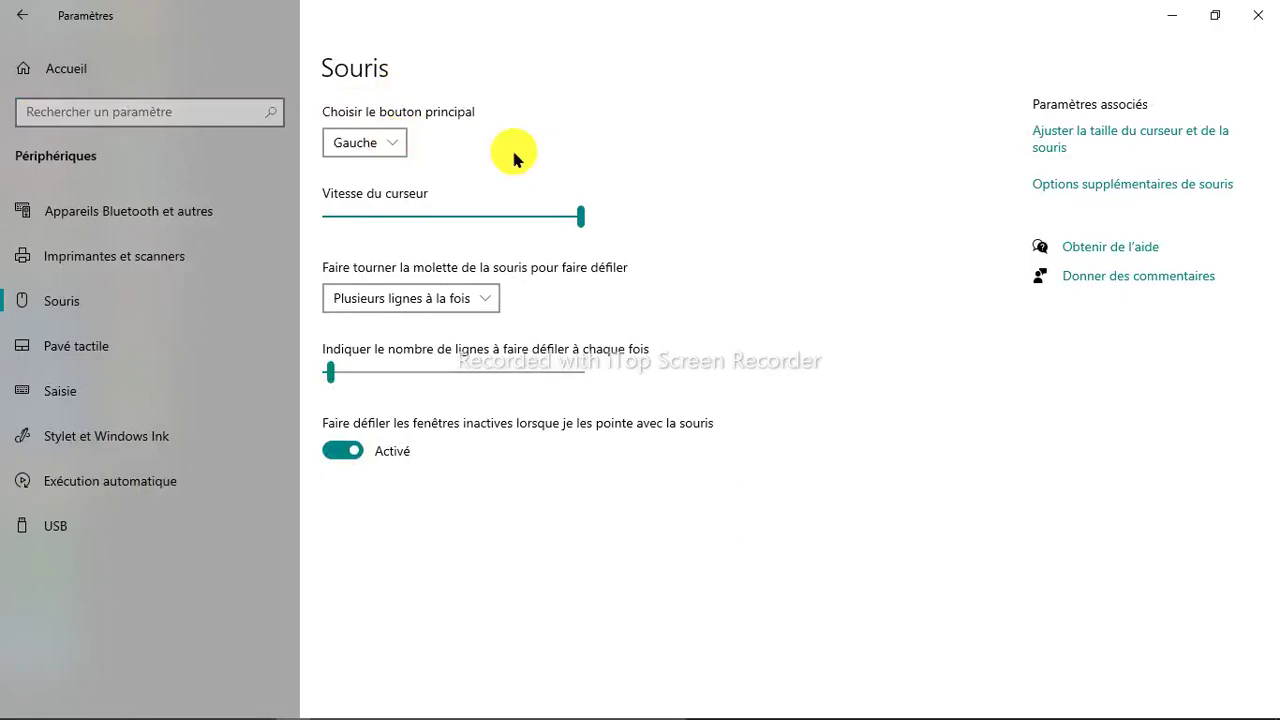
pyautogui.click(392, 141)
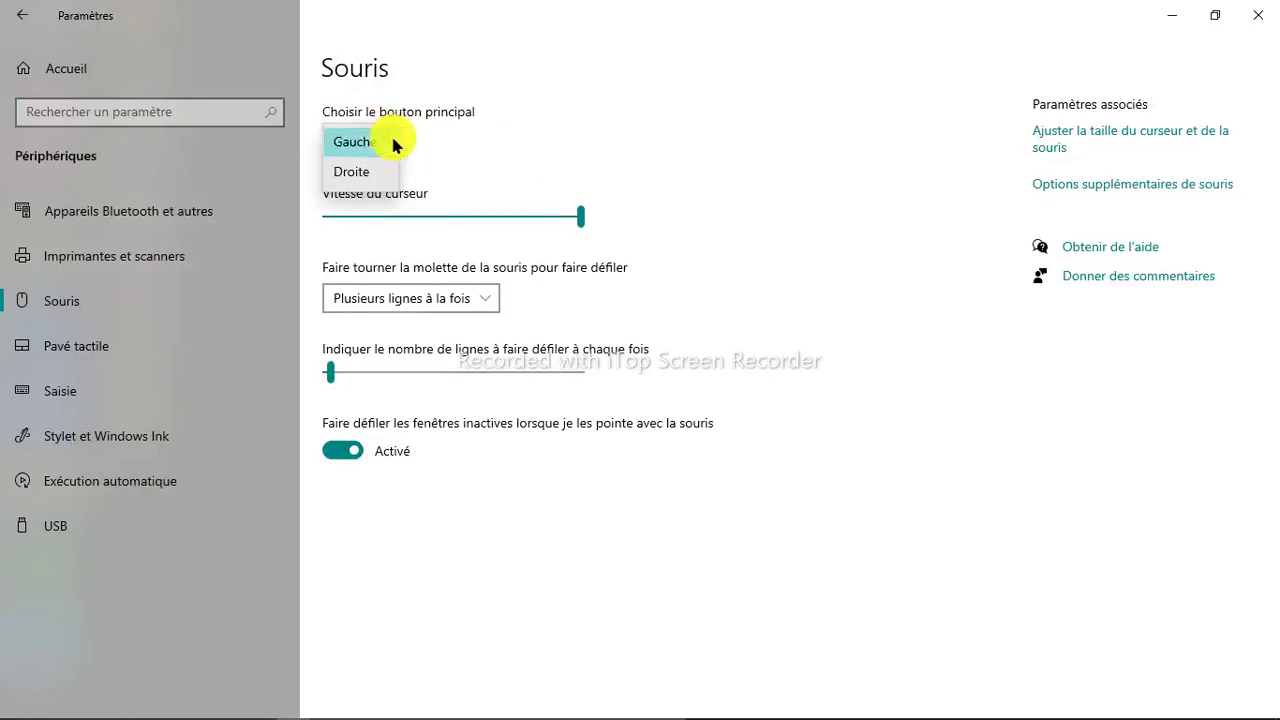
pyautogui.click(393, 143)
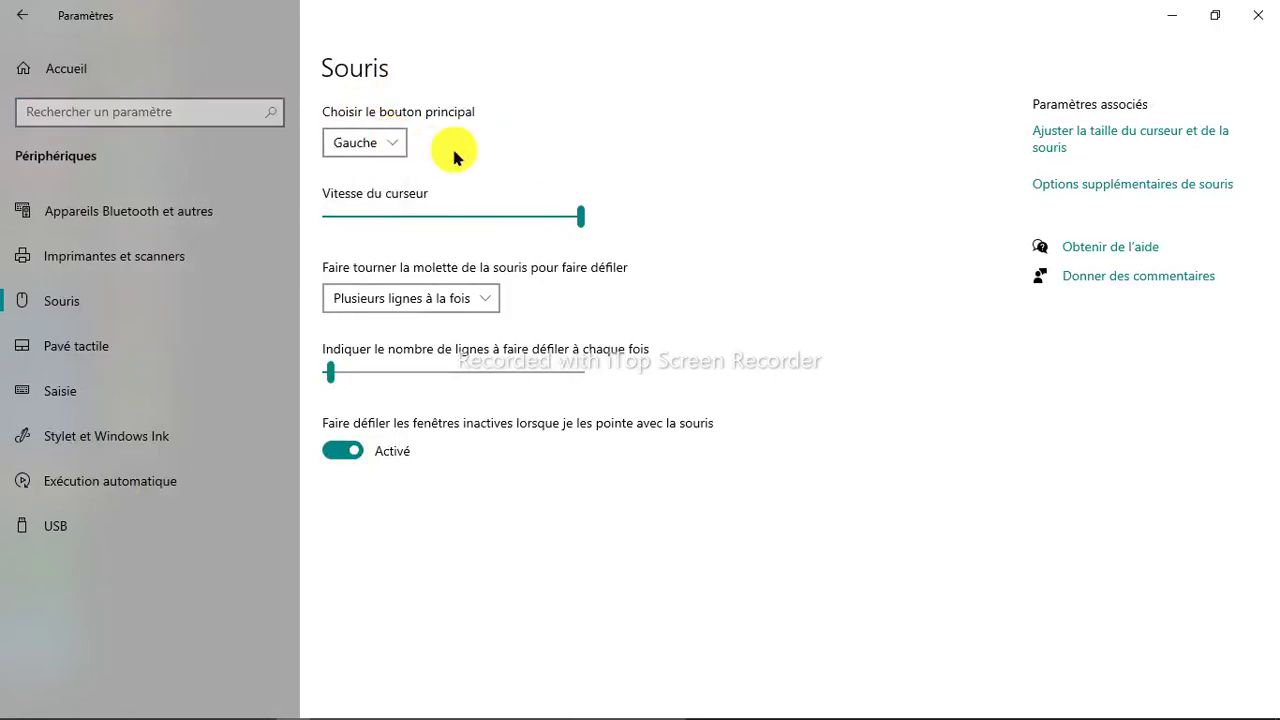
# Examine the cursor speed setting and the wheel scrolling choices, keeping the wheel on "Plusieurs lignes à la fois"
pyautogui.click(582, 216)
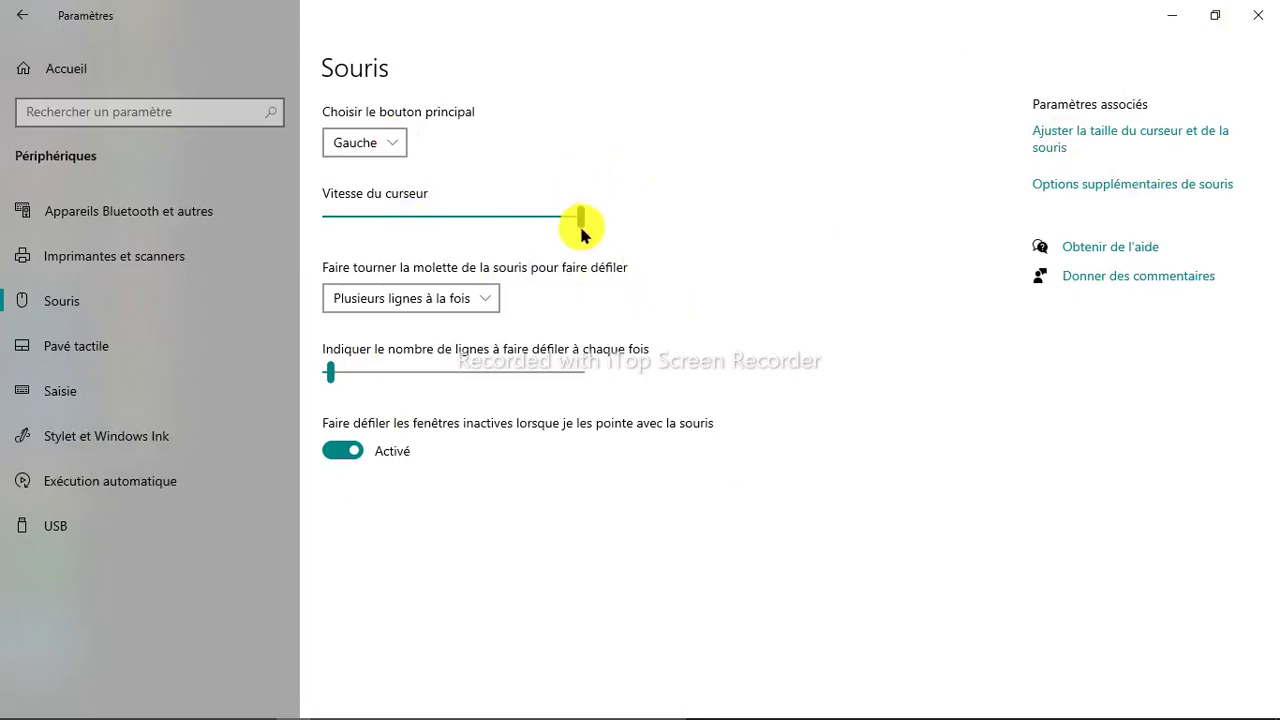
pyautogui.moveTo(582, 222)
pyautogui.mouseDown()
pyautogui.moveTo(386, 229)
pyautogui.moveTo(606, 222)
pyautogui.moveTo(577, 218)
pyautogui.mouseUp()
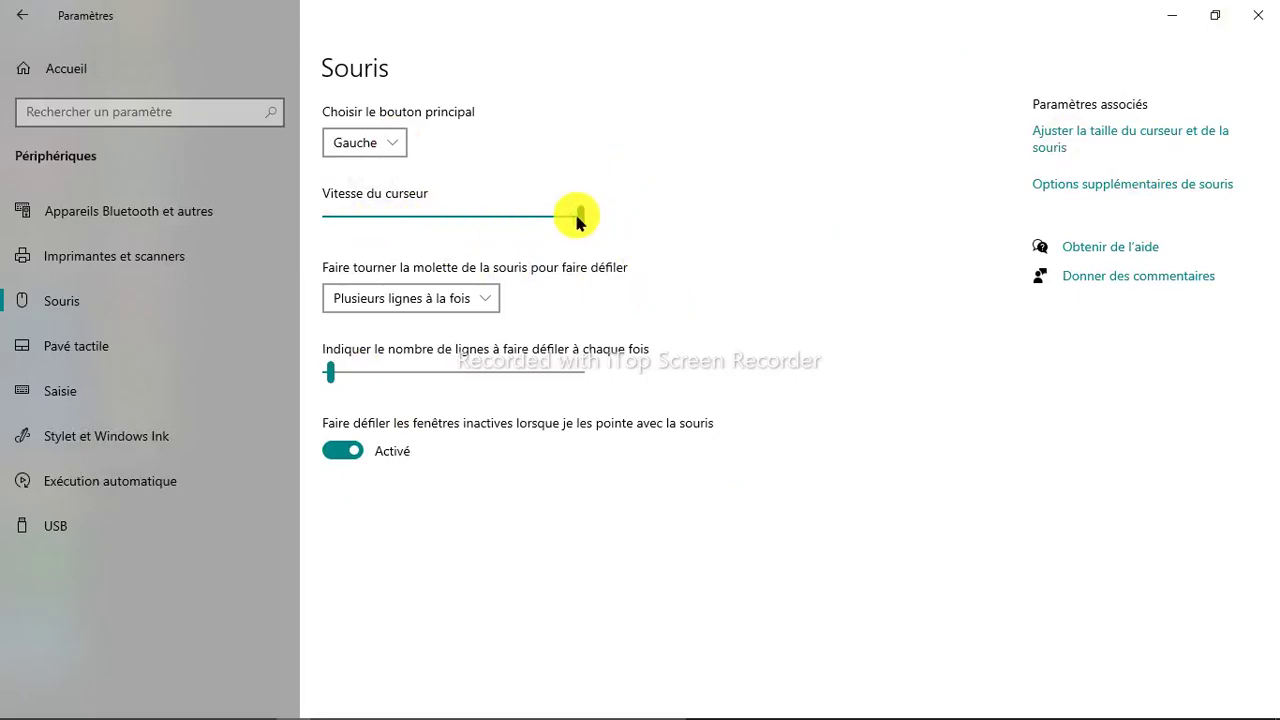
pyautogui.click(641, 222)
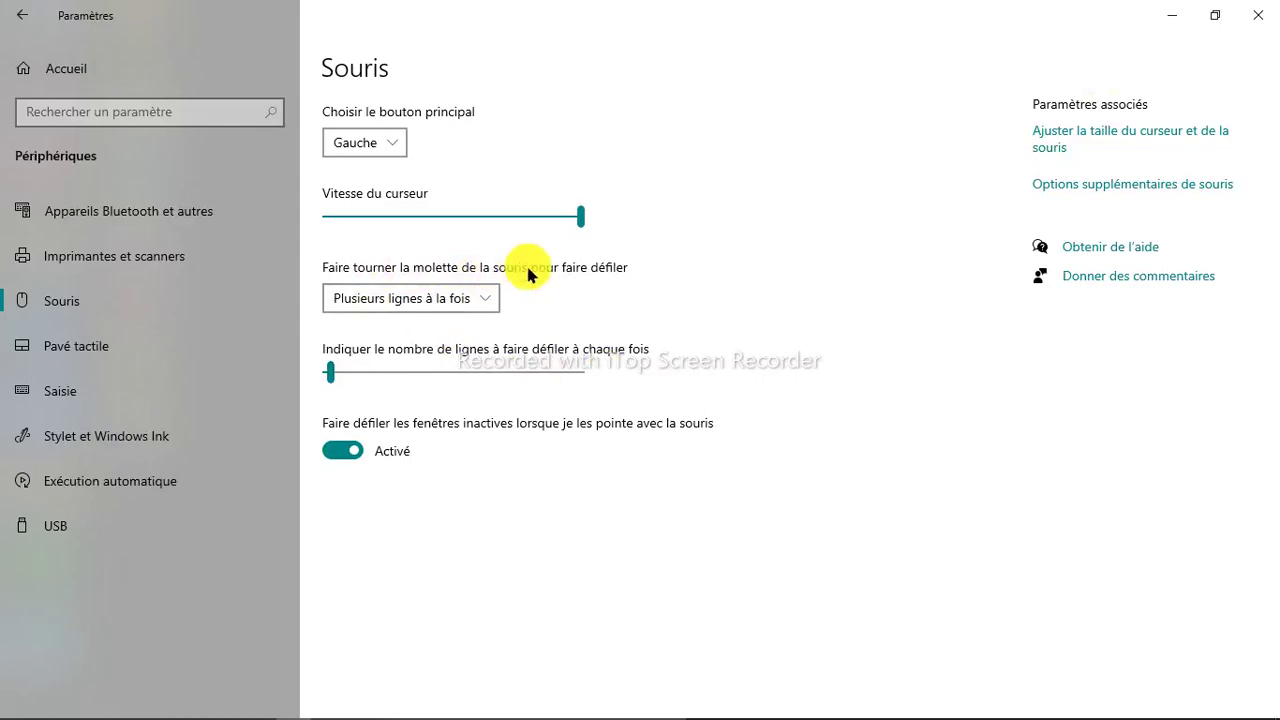
pyautogui.click(487, 301)
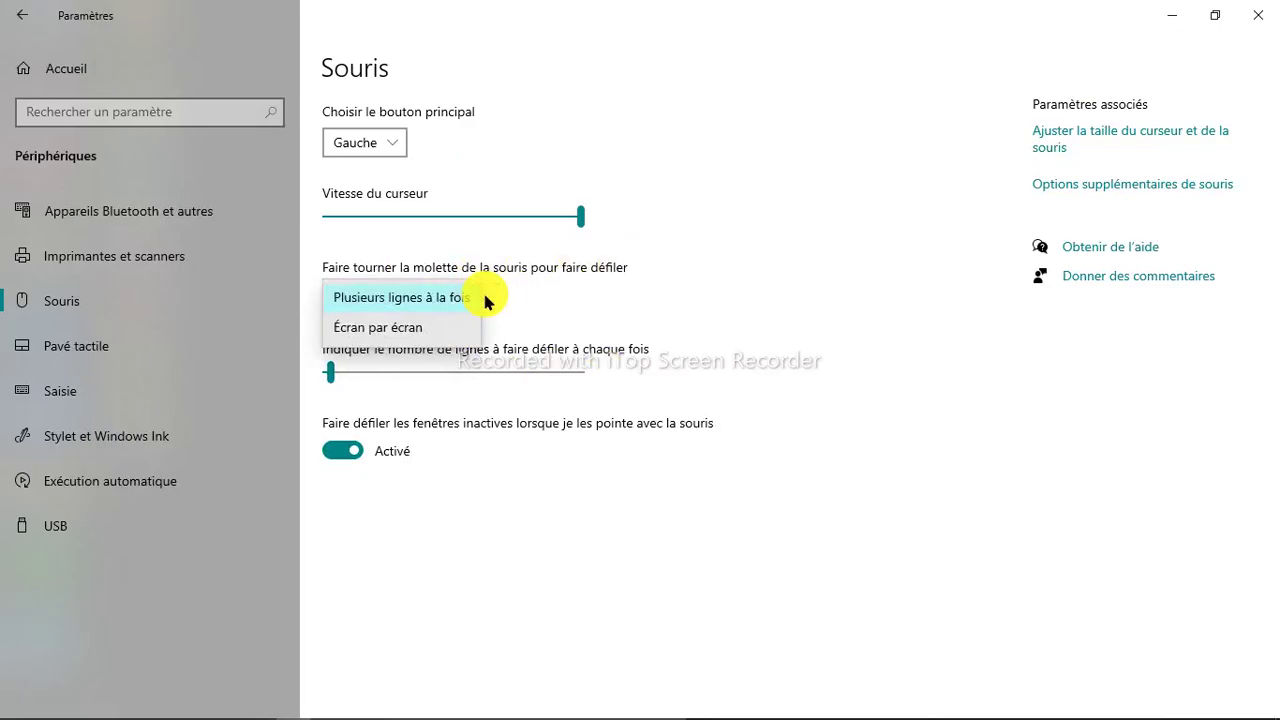
pyautogui.click(487, 301)
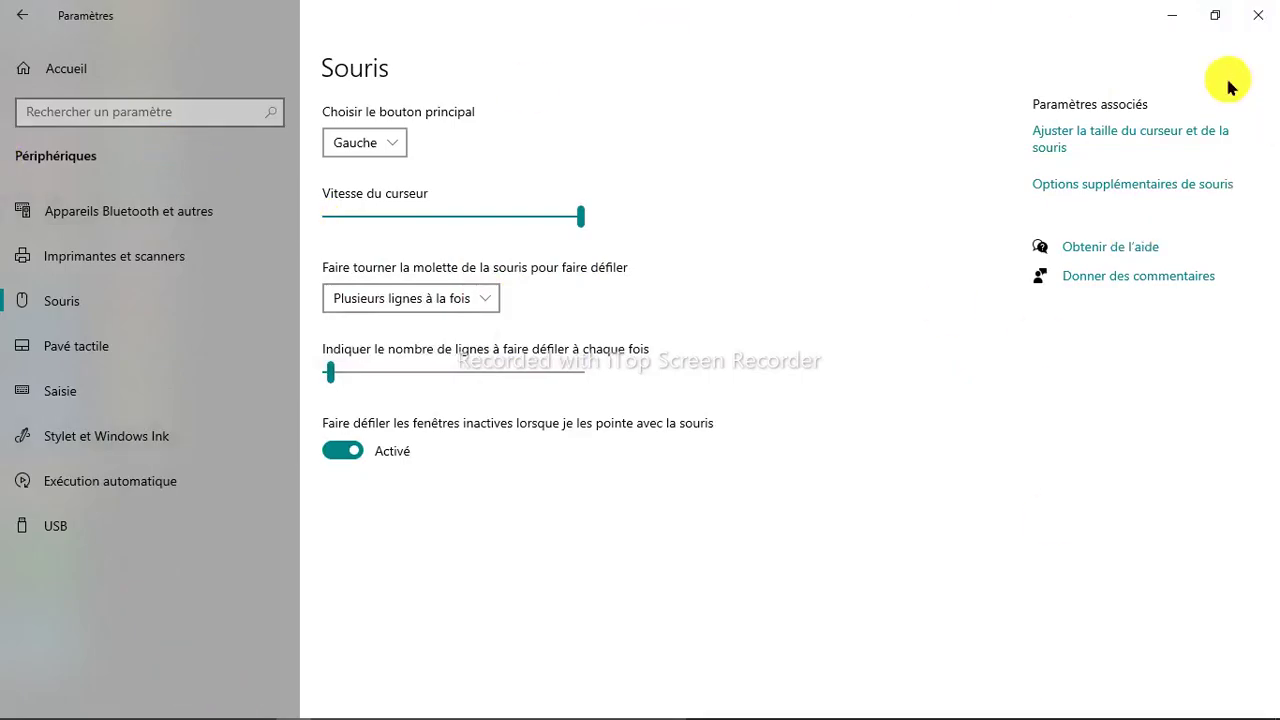
# Restore the maximized Settings window to its smaller size and open Spotify
pyautogui.click(1215, 15)
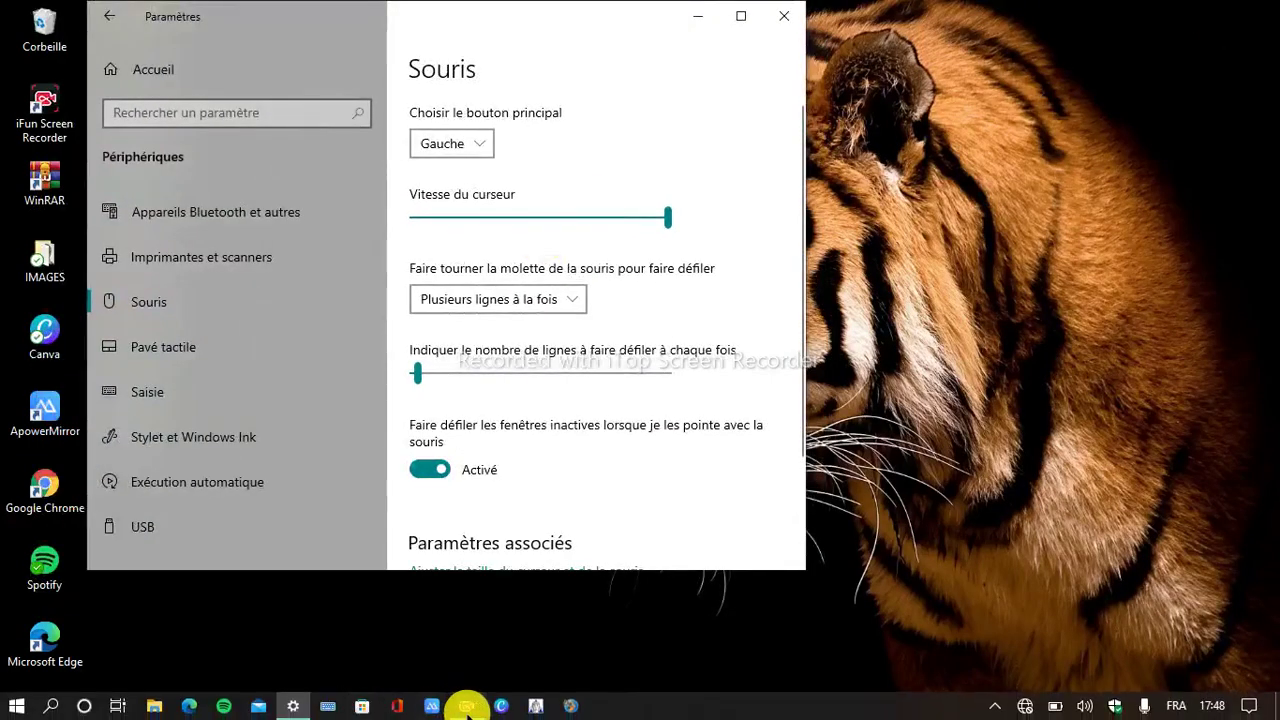
pyautogui.moveTo(466, 706)
pyautogui.click(226, 706)
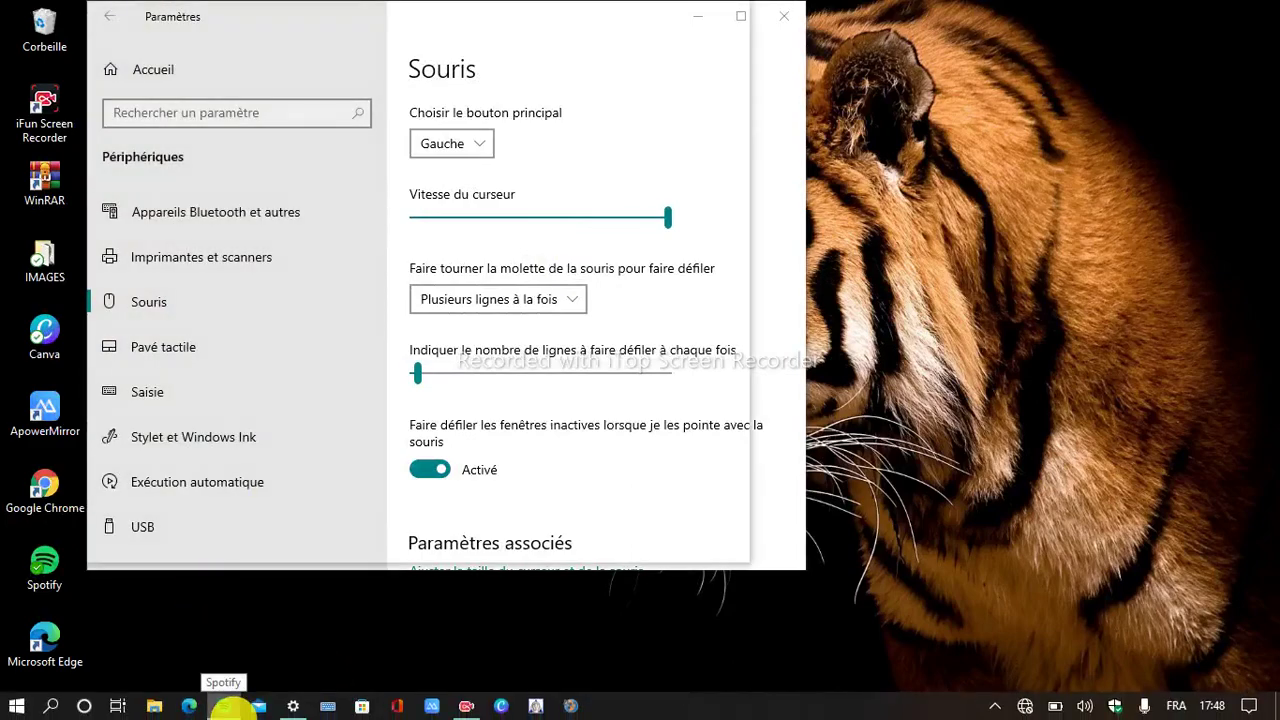
pyautogui.moveTo(235, 708)
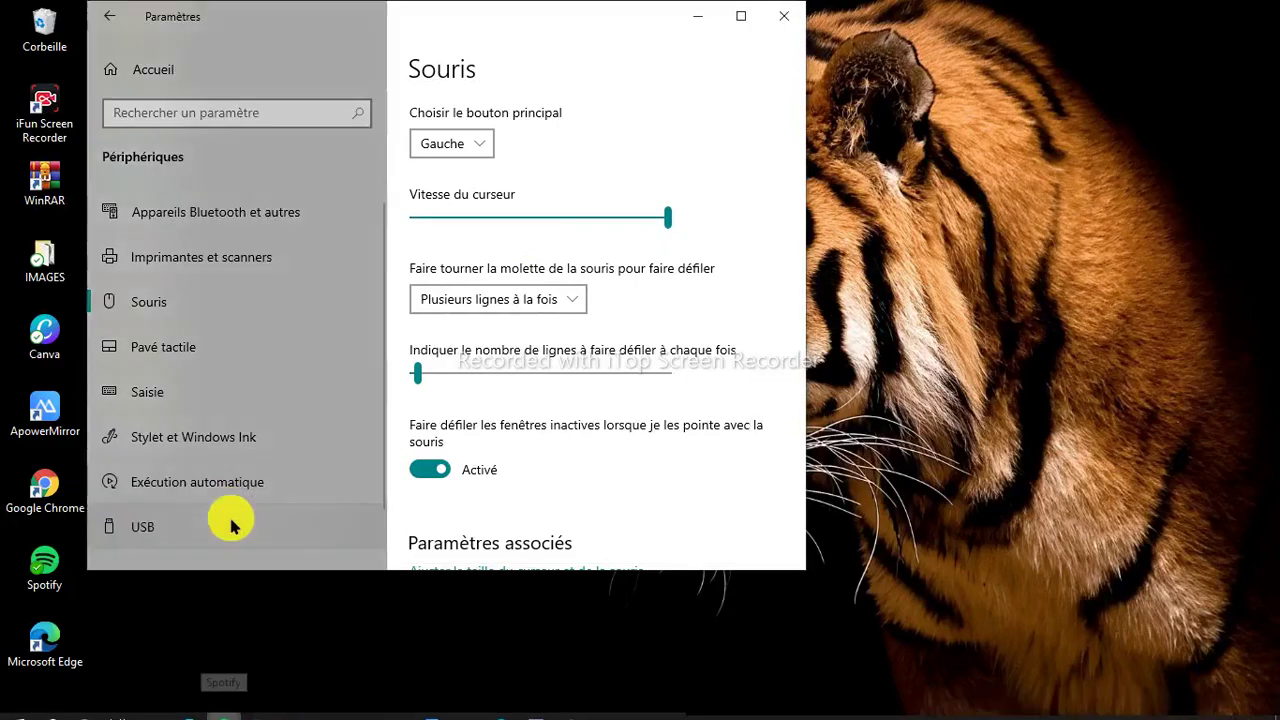
pyautogui.click(216, 706)
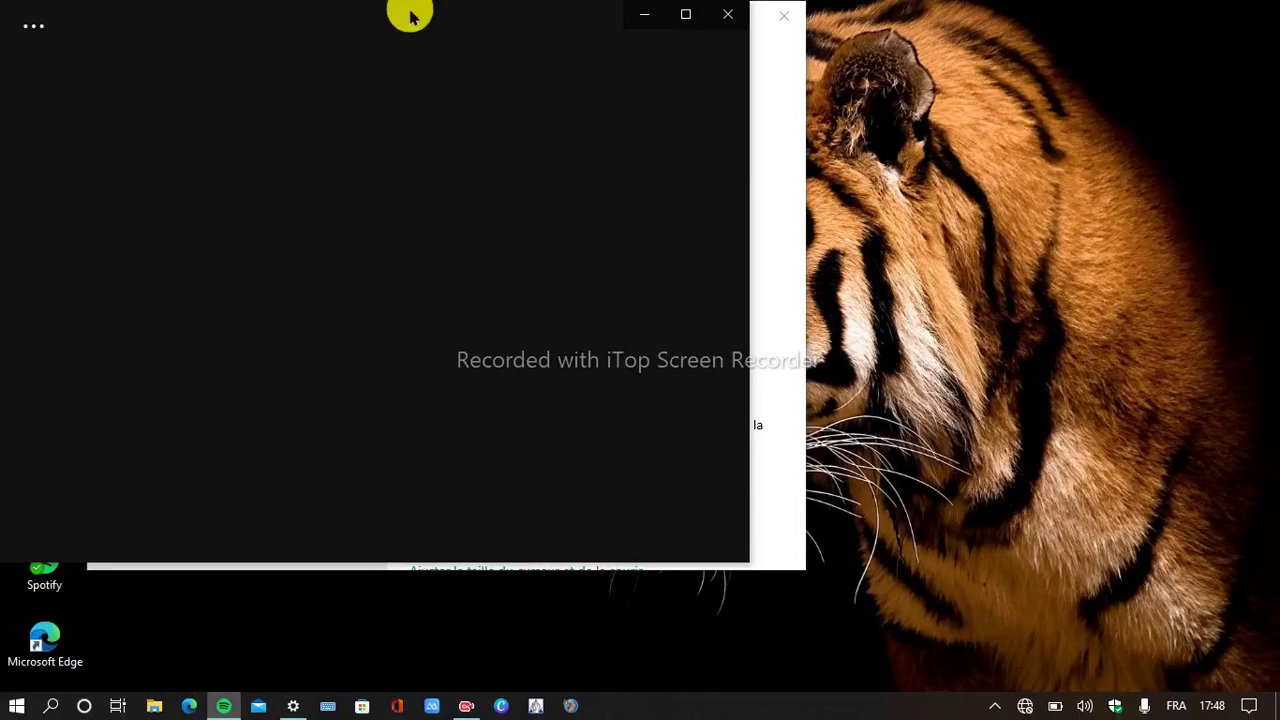
# Maximize and restore the Spotify window, move it slightly lower on the desktop, and try to make it narrower
pyautogui.click(679, 16)
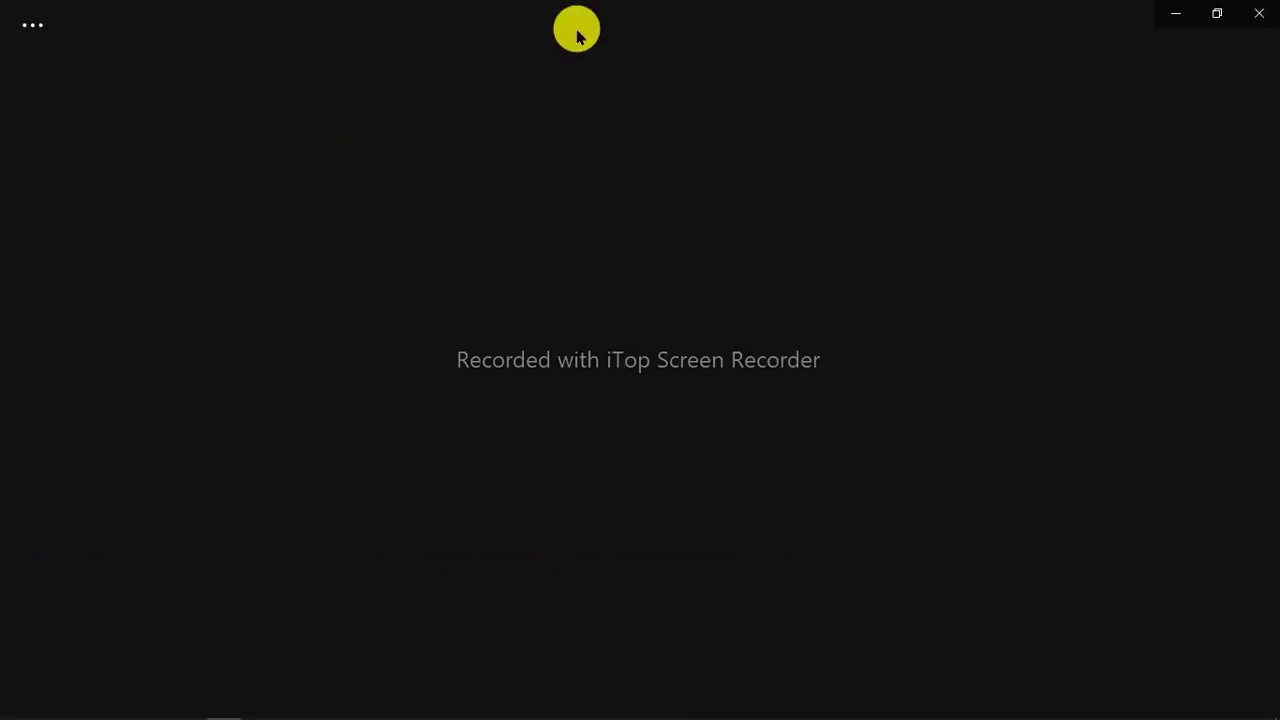
pyautogui.click(1222, 18)
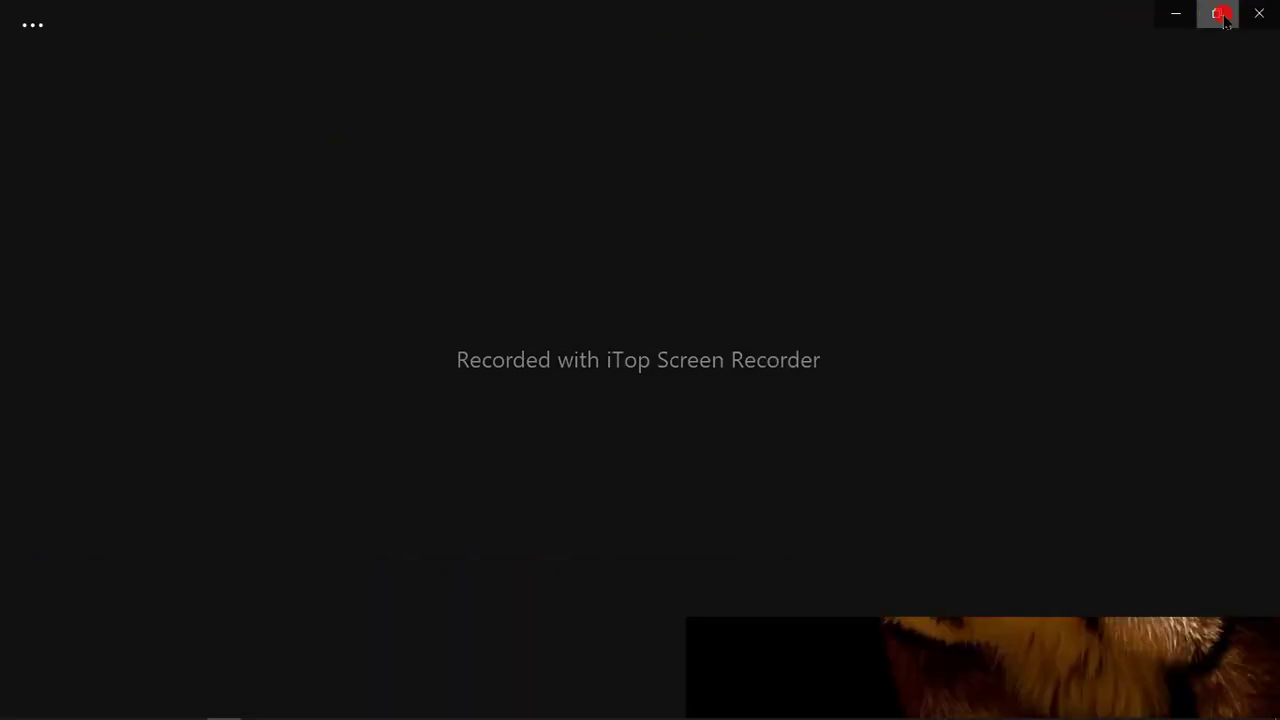
pyautogui.moveTo(466, 6); pyautogui.dragTo(510, 40)
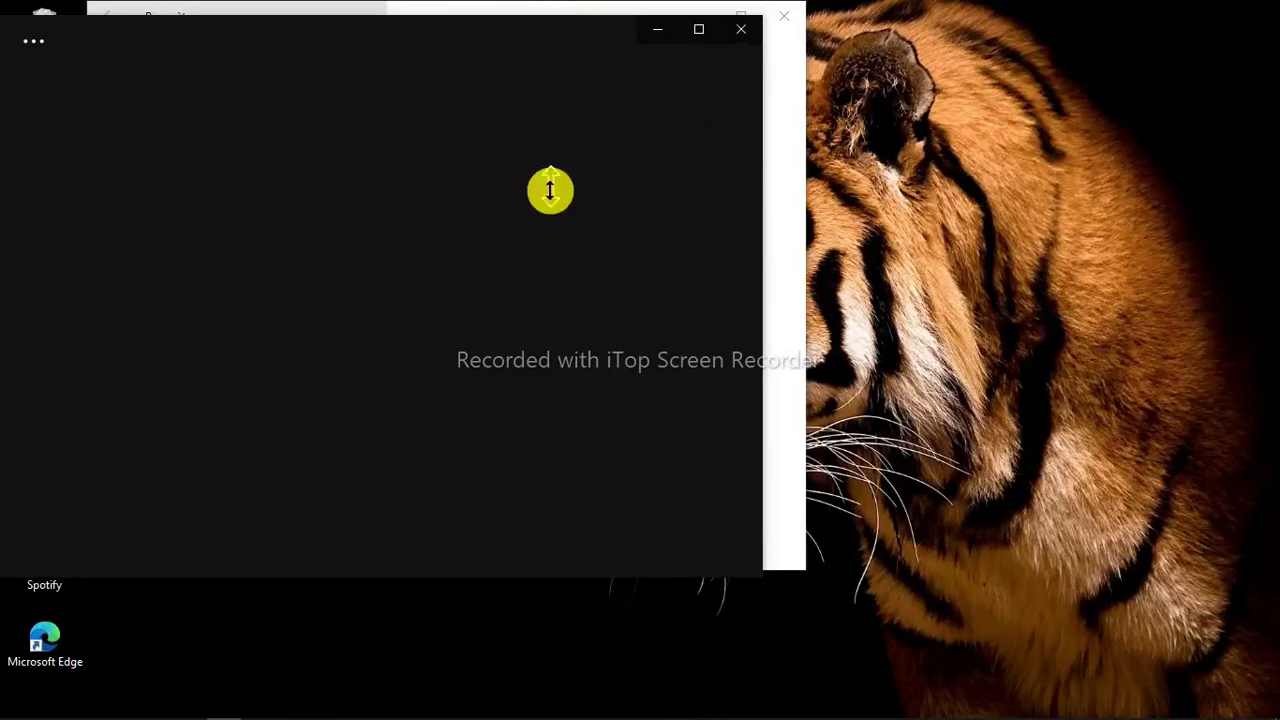
pyautogui.moveTo(760, 232); pyautogui.dragTo(392, 214)
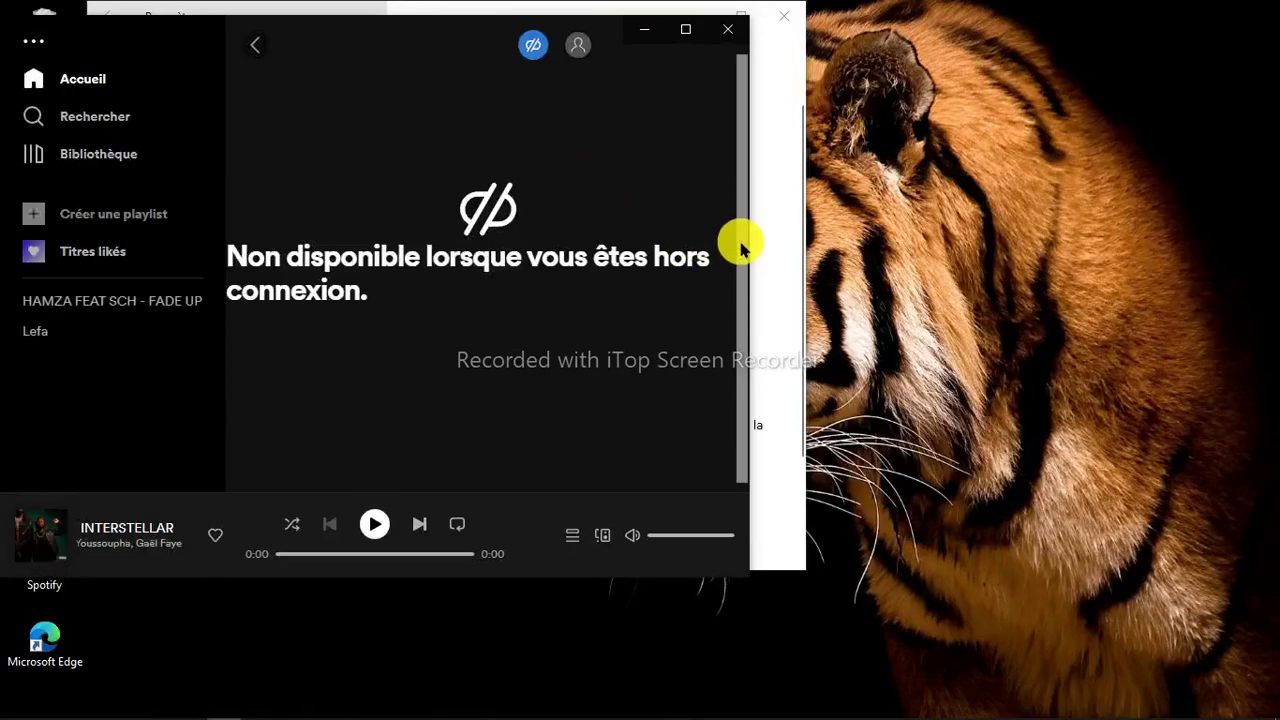
pyautogui.moveTo(749, 242); pyautogui.dragTo(700, 242)
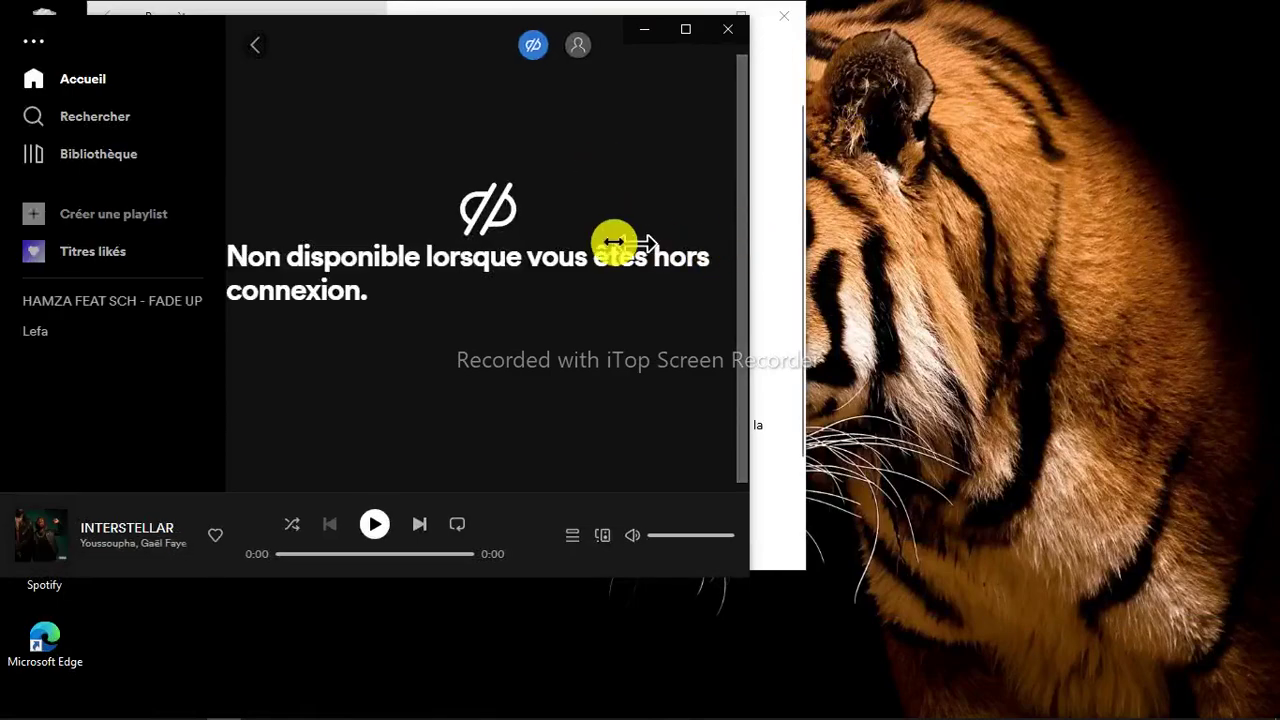
# Bring the Settings window forward at its smaller size and move it beside the Spotify content
pyautogui.click(741, 12)
pyautogui.click(741, 14)
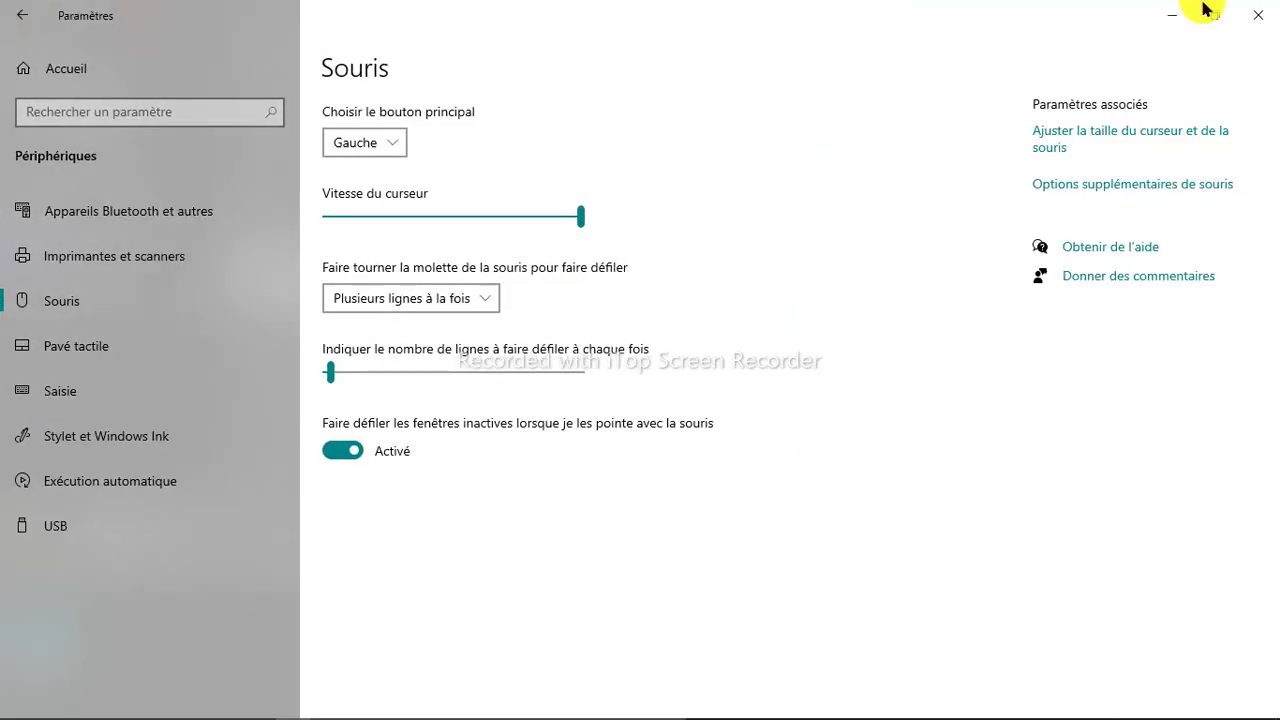
pyautogui.click(1216, 15)
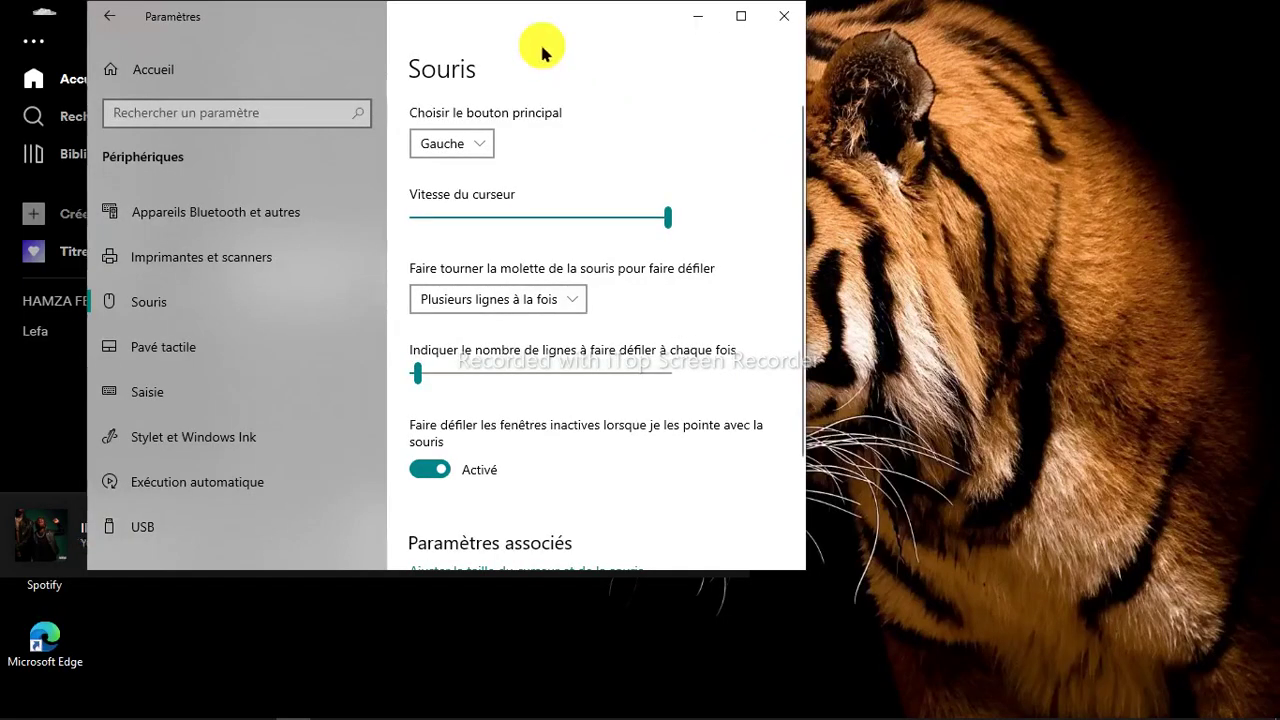
pyautogui.moveTo(480, 17); pyautogui.dragTo(964, 18)
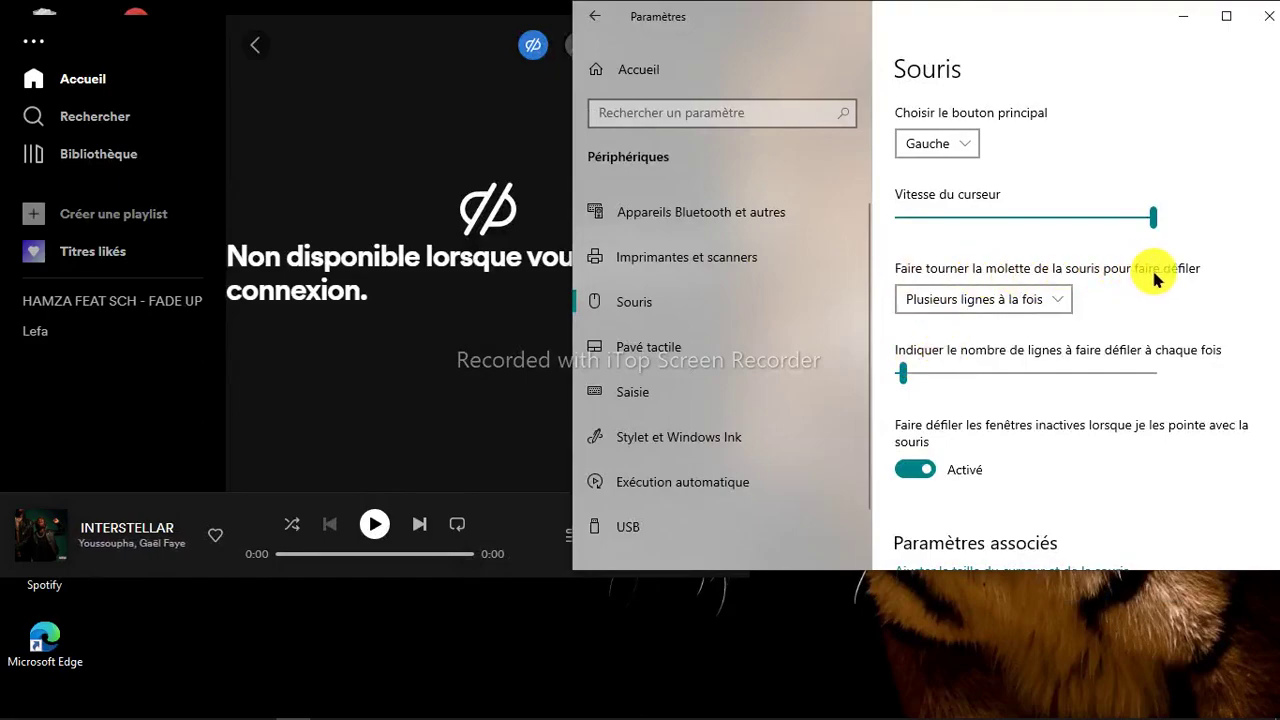
# Maximize Settings, keep the wheel on "Plusieurs lignes à la fois", and set the number of lines scrolled each time to the maximum
pyautogui.click(1058, 299)
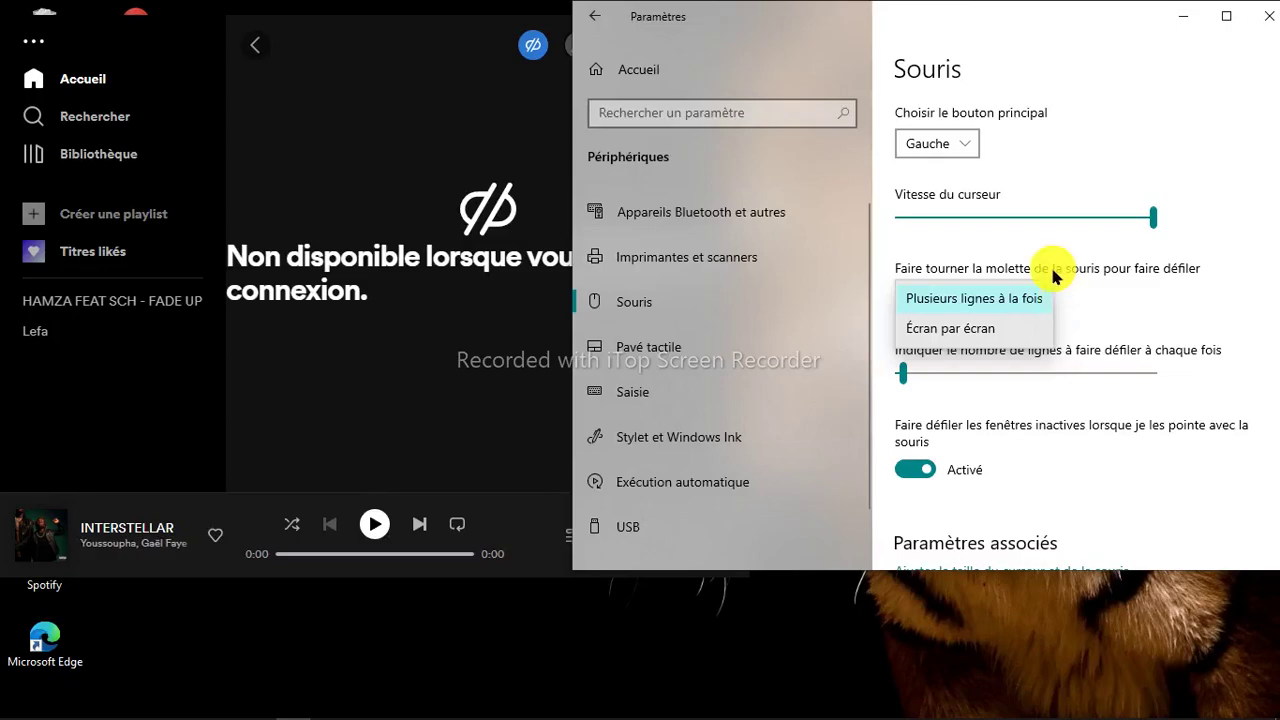
pyautogui.click(1230, 25)
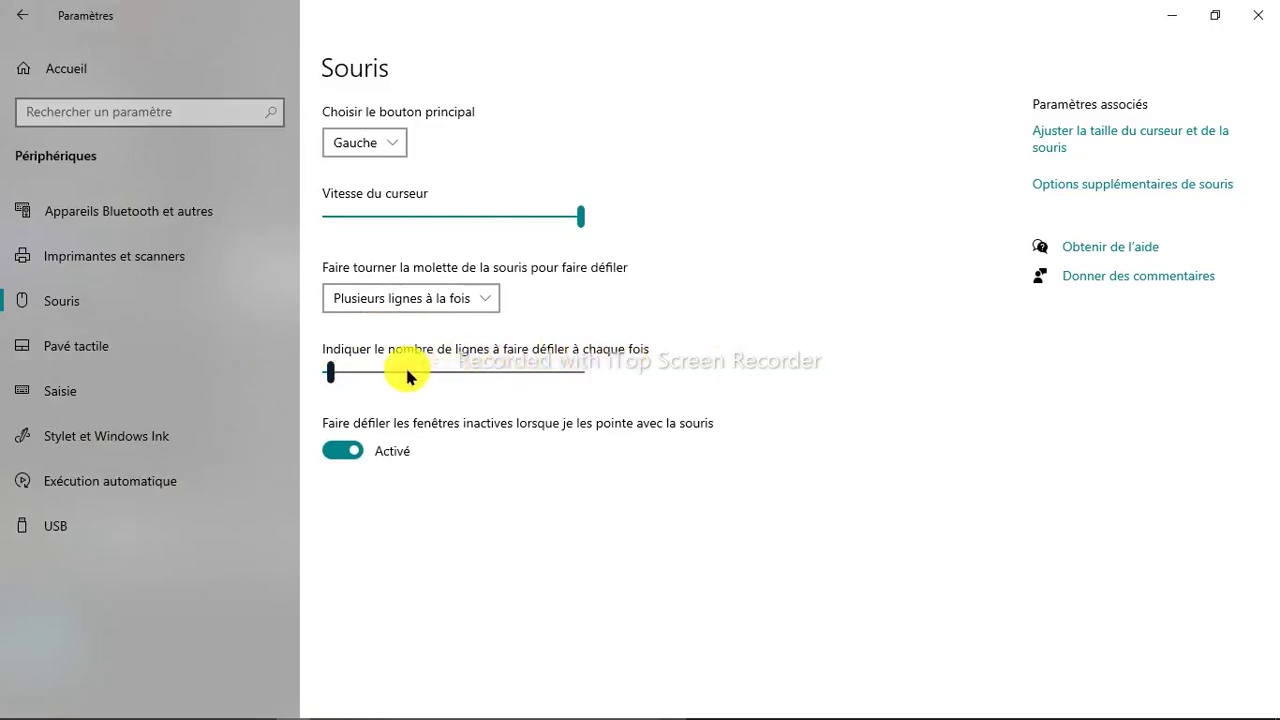
pyautogui.moveTo(349, 385)
pyautogui.mouseDown()
pyautogui.moveTo(590, 396)
pyautogui.moveTo(333, 390)
pyautogui.mouseUp()
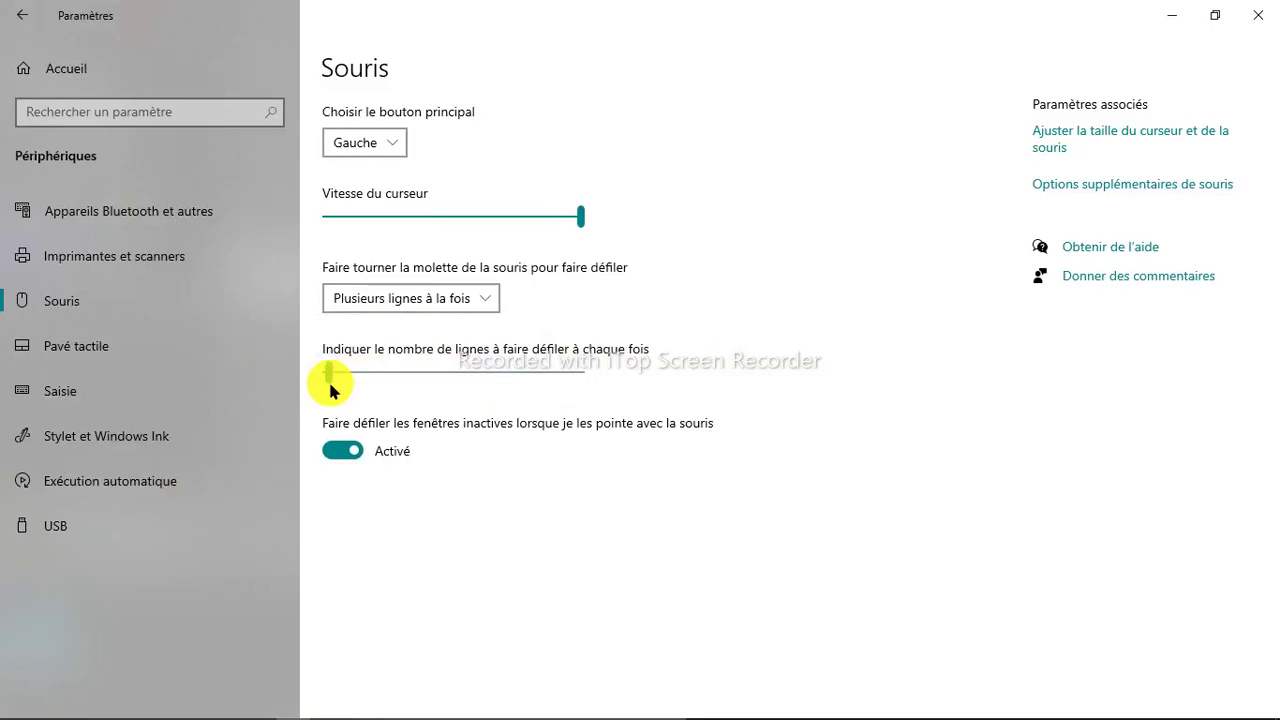
pyautogui.click(480, 298)
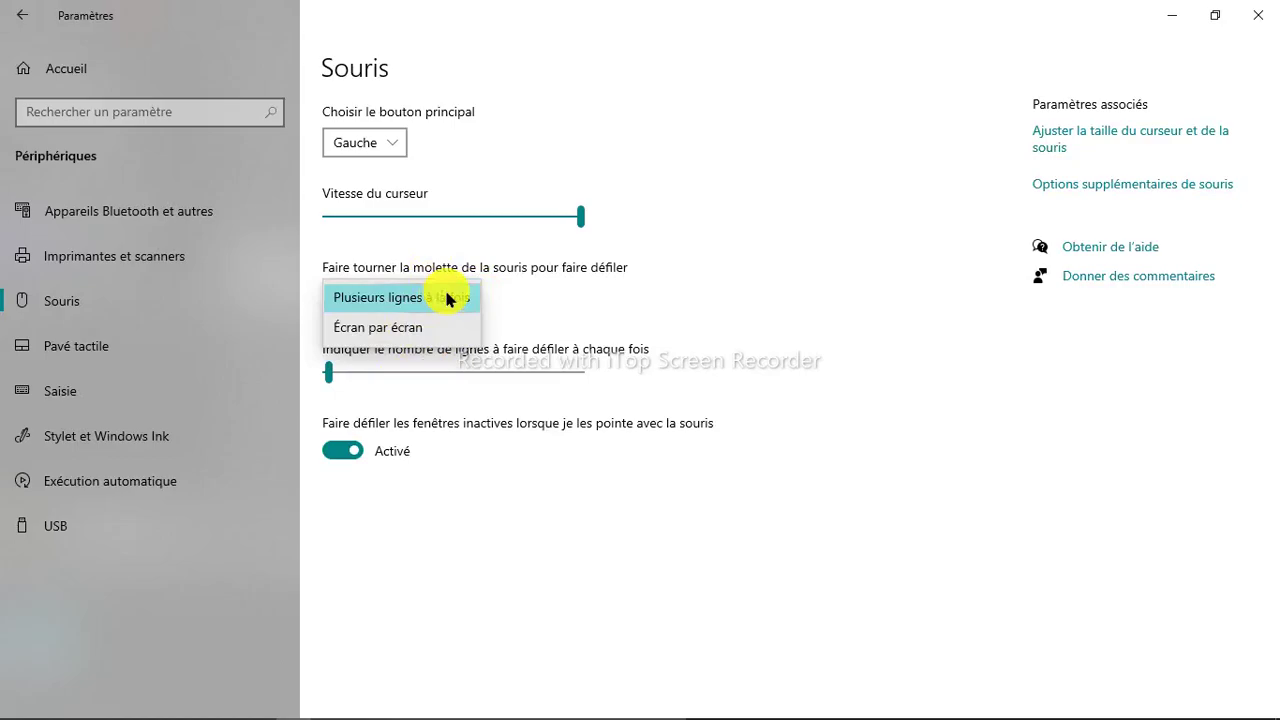
pyautogui.click(447, 299)
pyautogui.moveTo(330, 372); pyautogui.dragTo(666, 403)
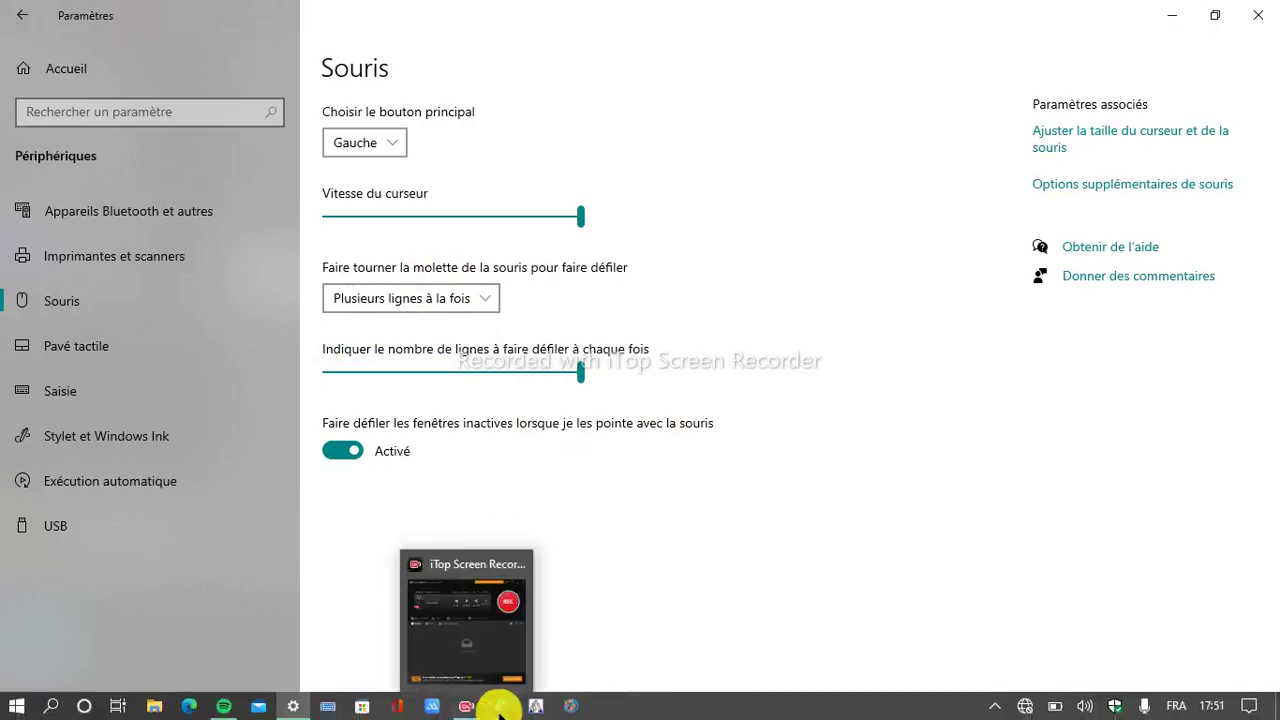
pyautogui.moveTo(290, 700)
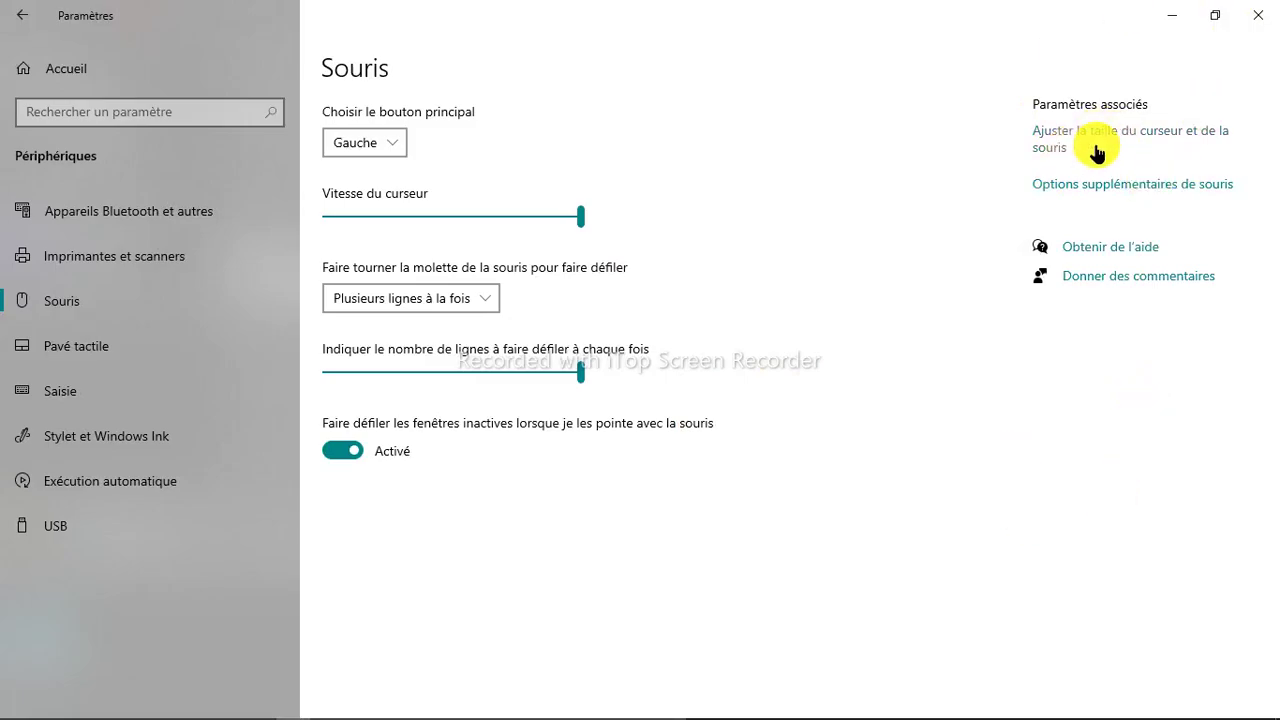
# Open the cursor size settings, try the largest pointer size, and set the pointer to a small size just above the minimum
pyautogui.click(1146, 134)
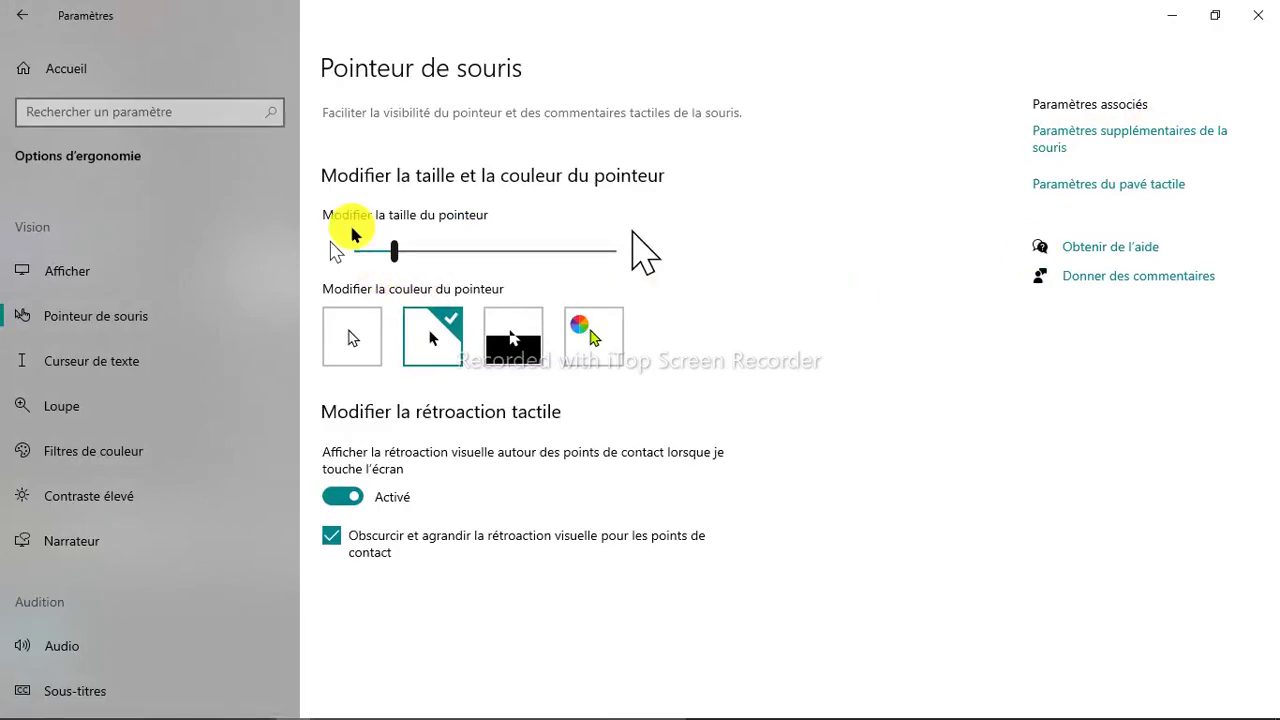
pyautogui.click(395, 258)
pyautogui.moveTo(395, 262); pyautogui.dragTo(628, 282)
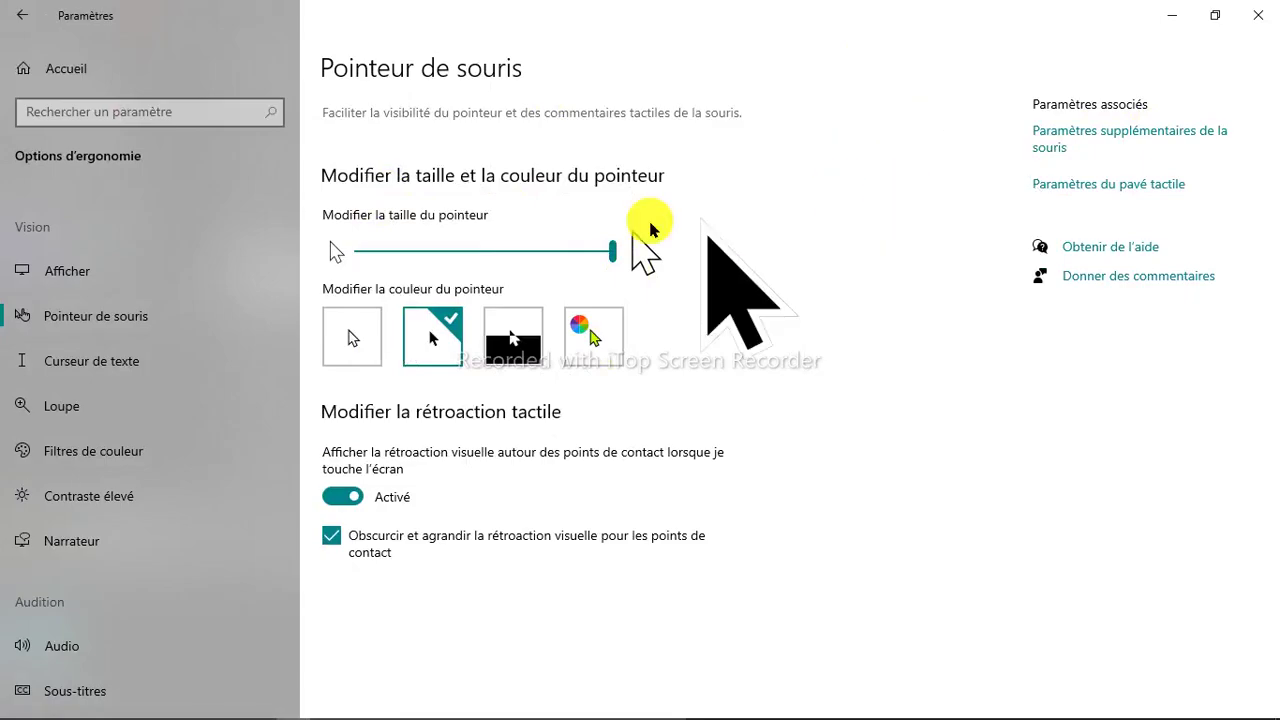
pyautogui.moveTo(606, 251); pyautogui.dragTo(382, 277)
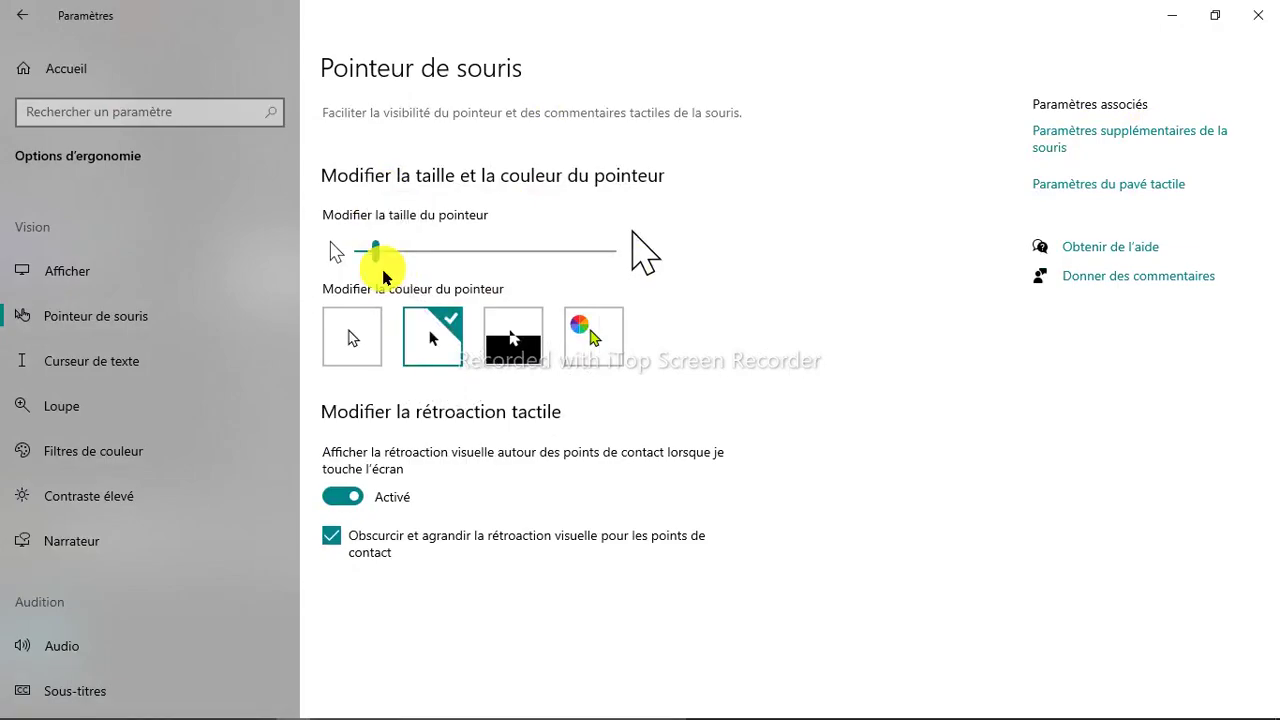
pyautogui.moveTo(377, 260); pyautogui.dragTo(388, 263)
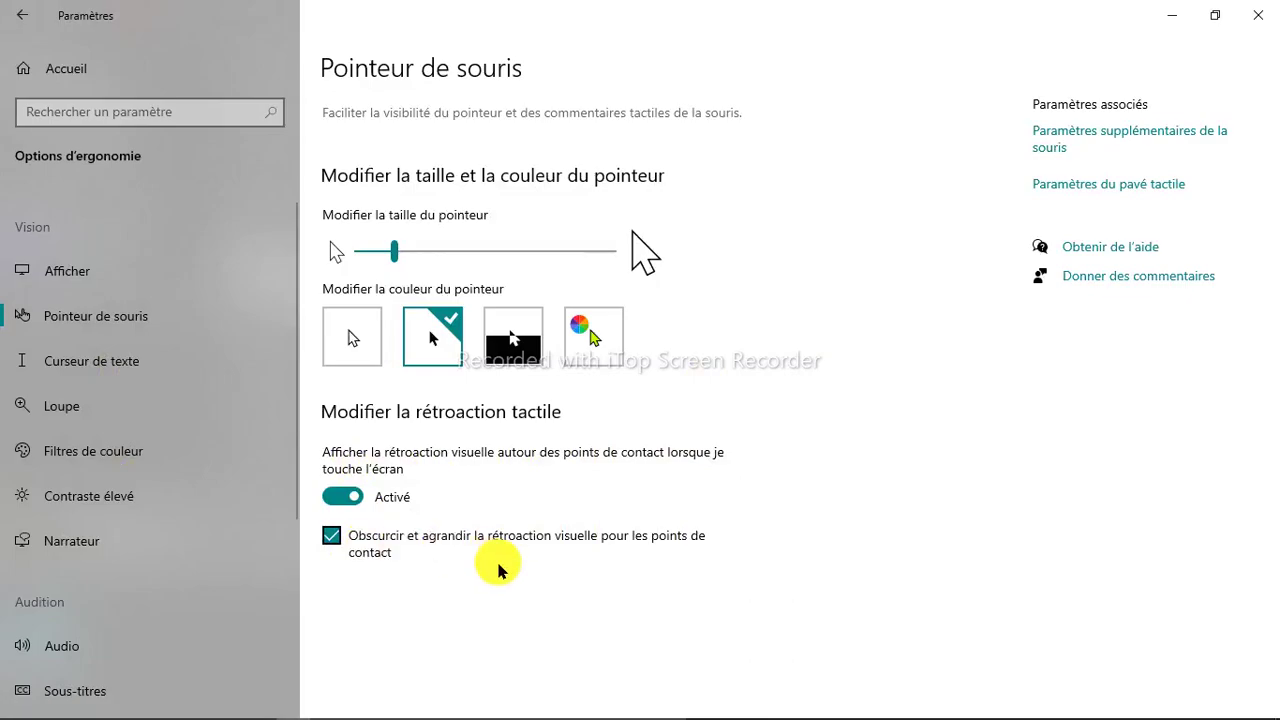
# View the mouse, mouse pointer and touchpad settings pages in turn, ending on the touchpad page
pyautogui.click(1115, 187)
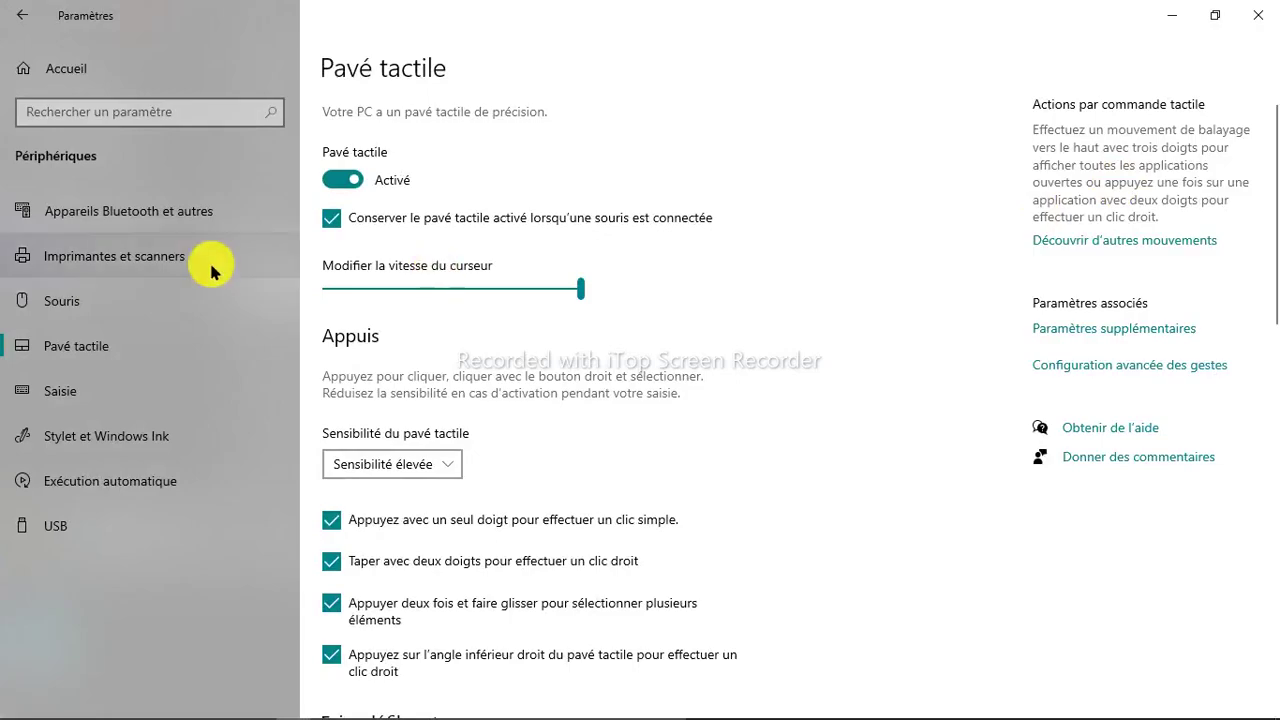
pyautogui.click(162, 311)
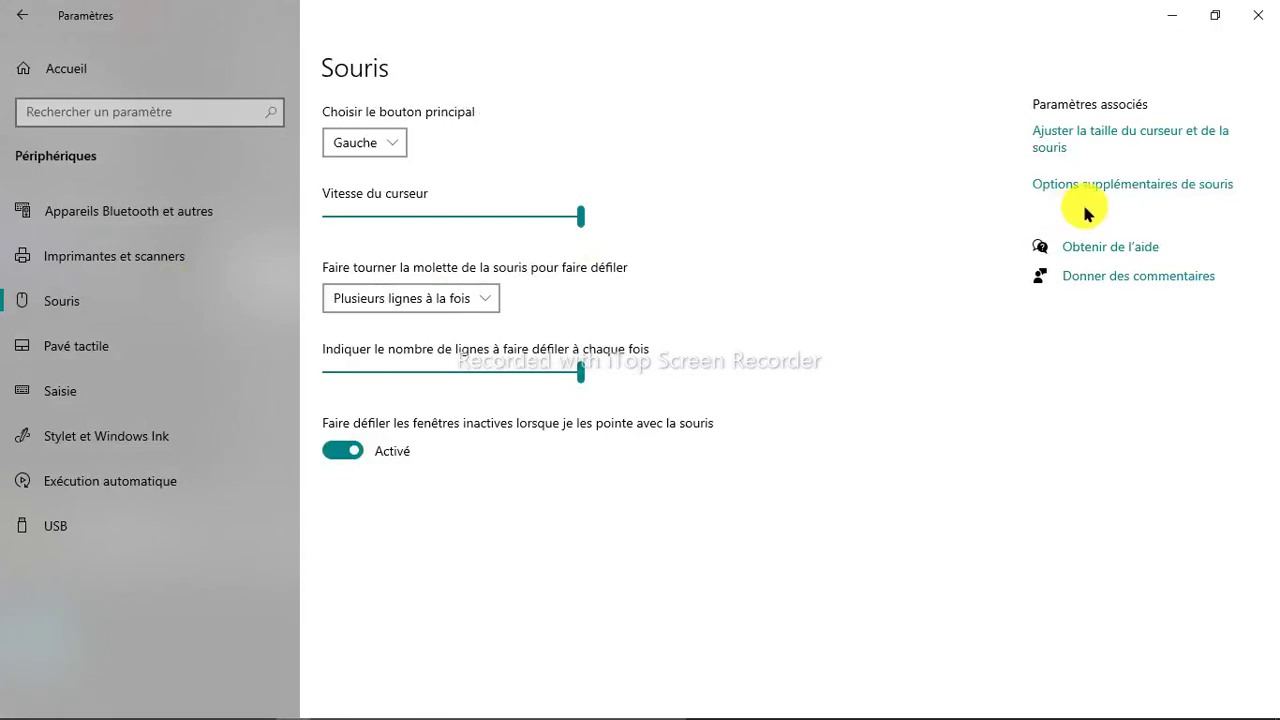
pyautogui.click(1122, 136)
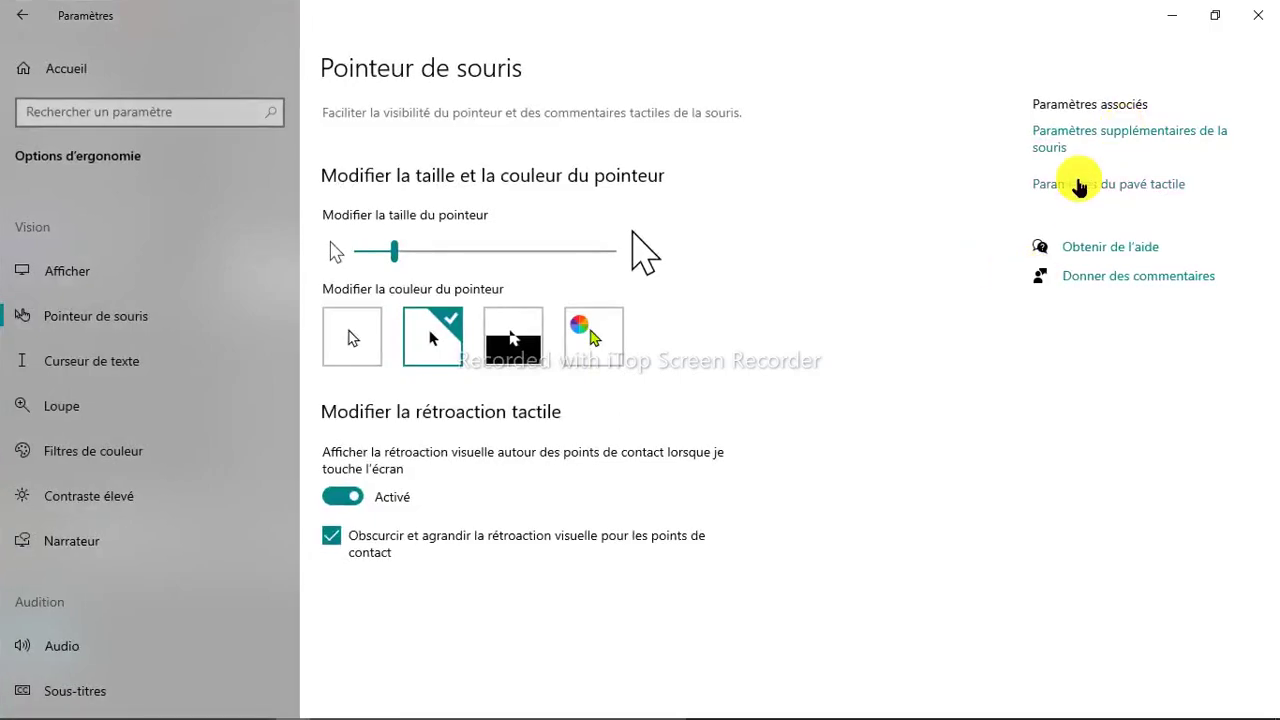
pyautogui.click(1080, 185)
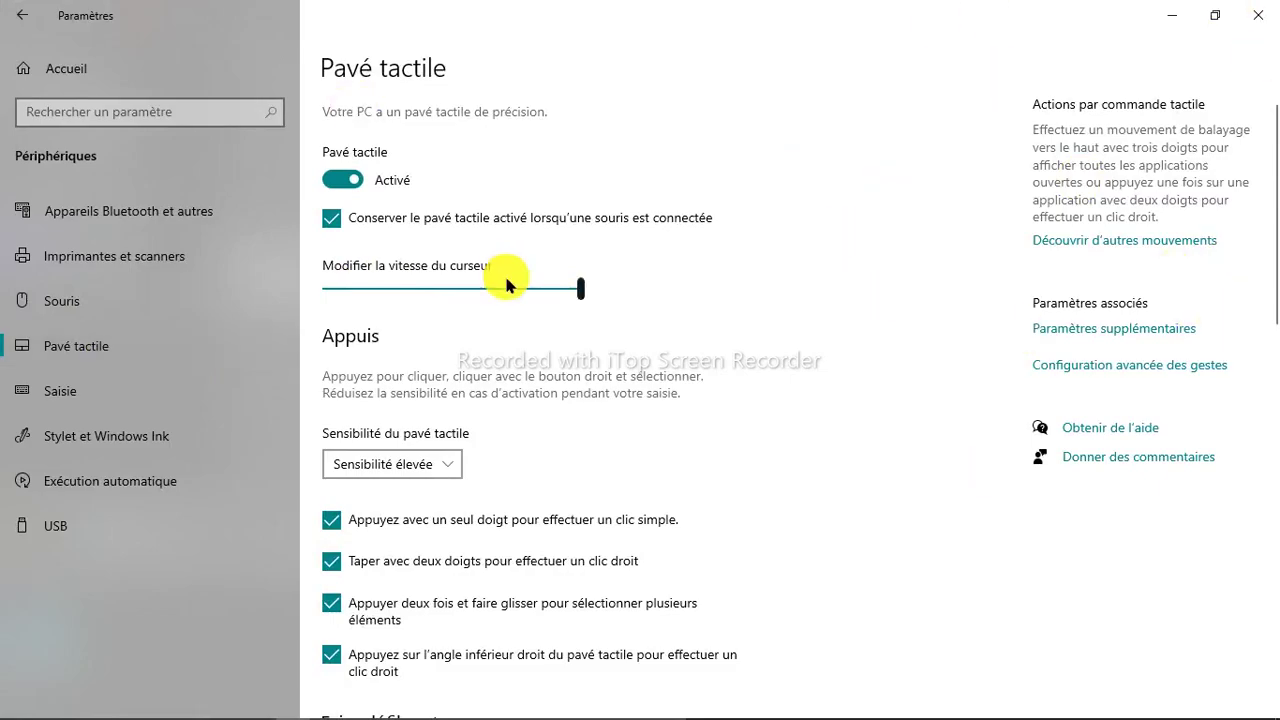
pyautogui.click(20, 18)
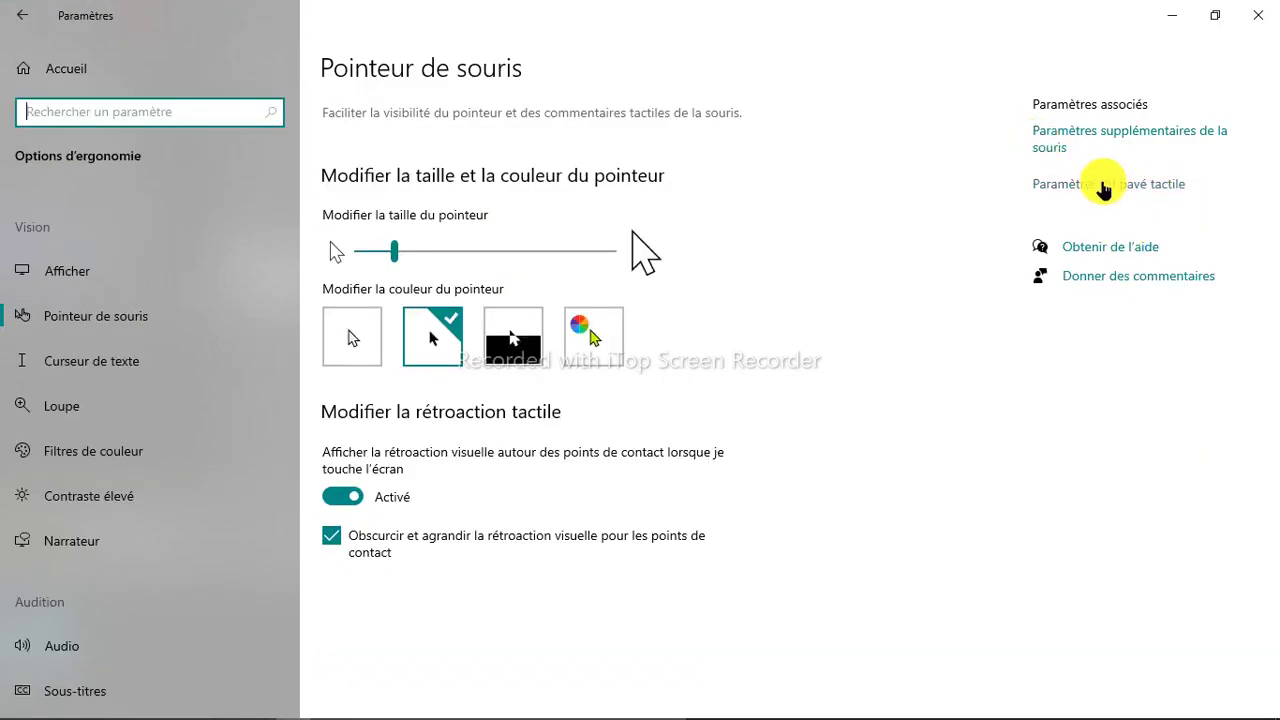
pyautogui.click(1104, 188)
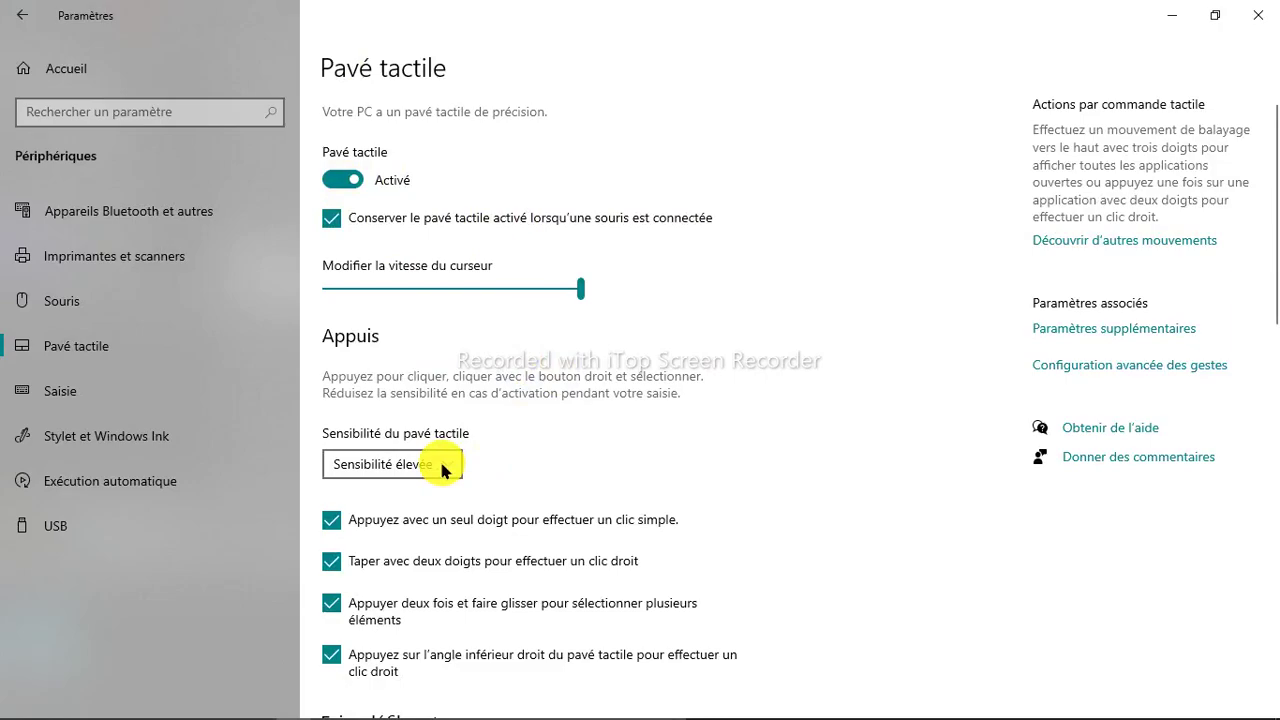
# Examine the touchpad's cursor speed, sensitivity and tap options
pyautogui.scroll(-5, 863, 163)
pyautogui.scroll(5, 914, 297)
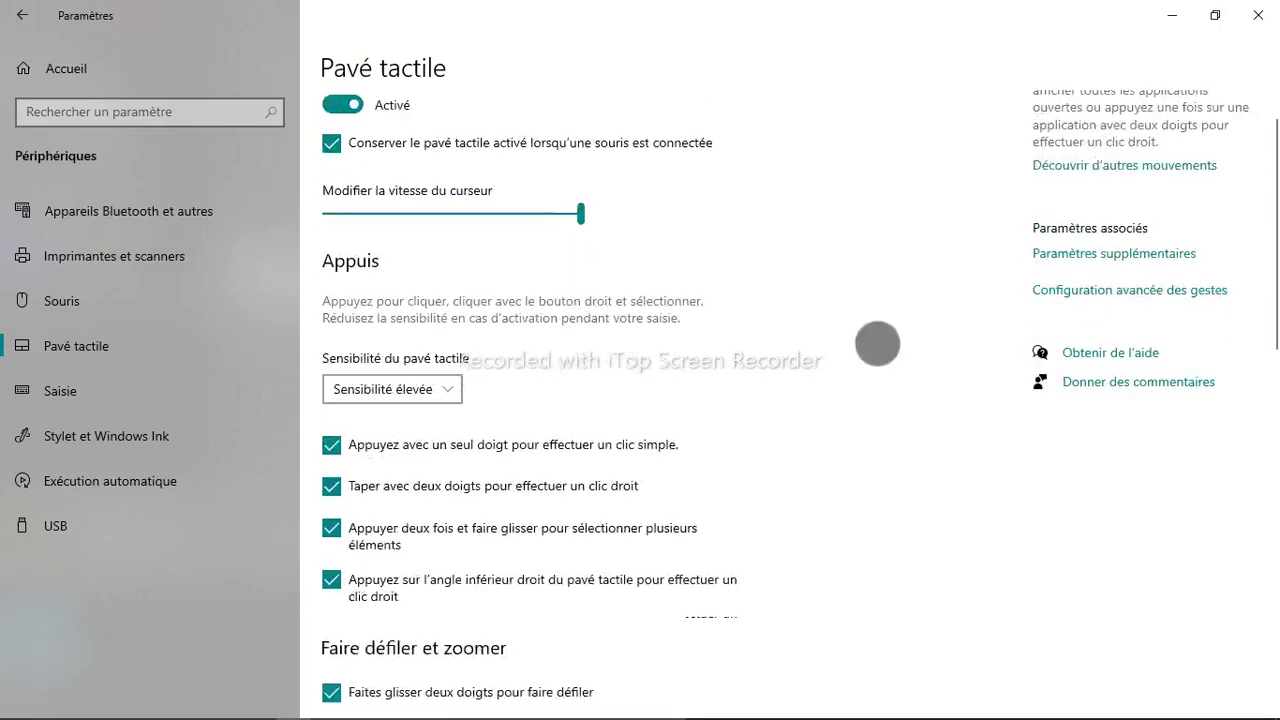
pyautogui.scroll(-1, 875, 416)
pyautogui.scroll(1, 894, 357)
pyautogui.scroll(-2, 906, 509)
pyautogui.scroll(2, 914, 286)
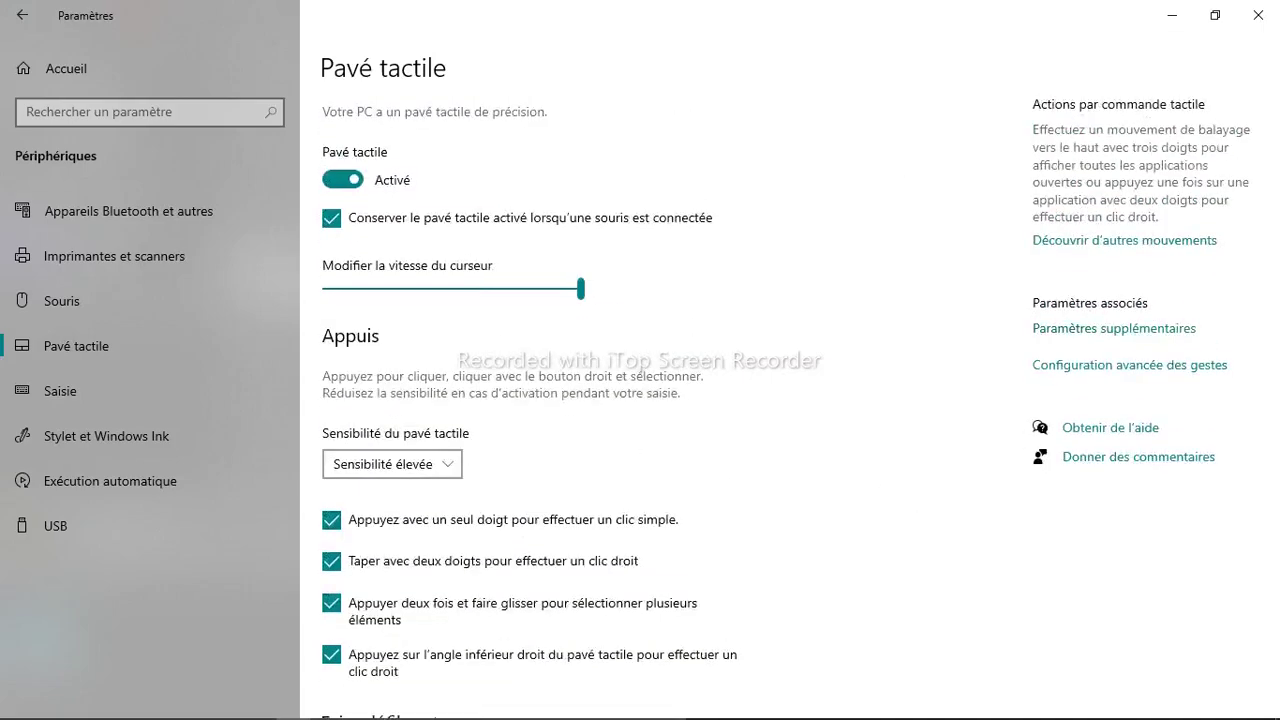
pyautogui.scroll(-5, 903, 454)
pyautogui.scroll(1, 911, 54)
pyautogui.scroll(4, 942, 140)
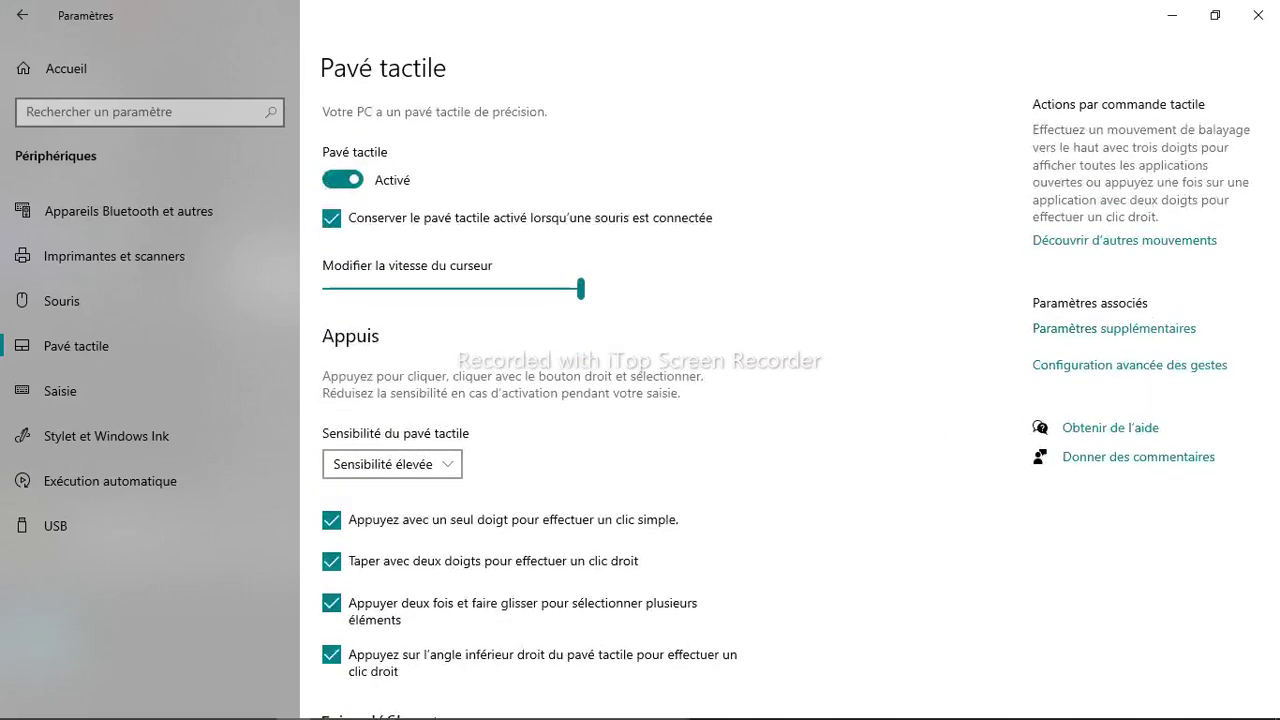
pyautogui.scroll(-3, 957, 277)
pyautogui.scroll(3, 960, 423)
pyautogui.scroll(-4, 961, 112)
pyautogui.scroll(4, 943, 320)
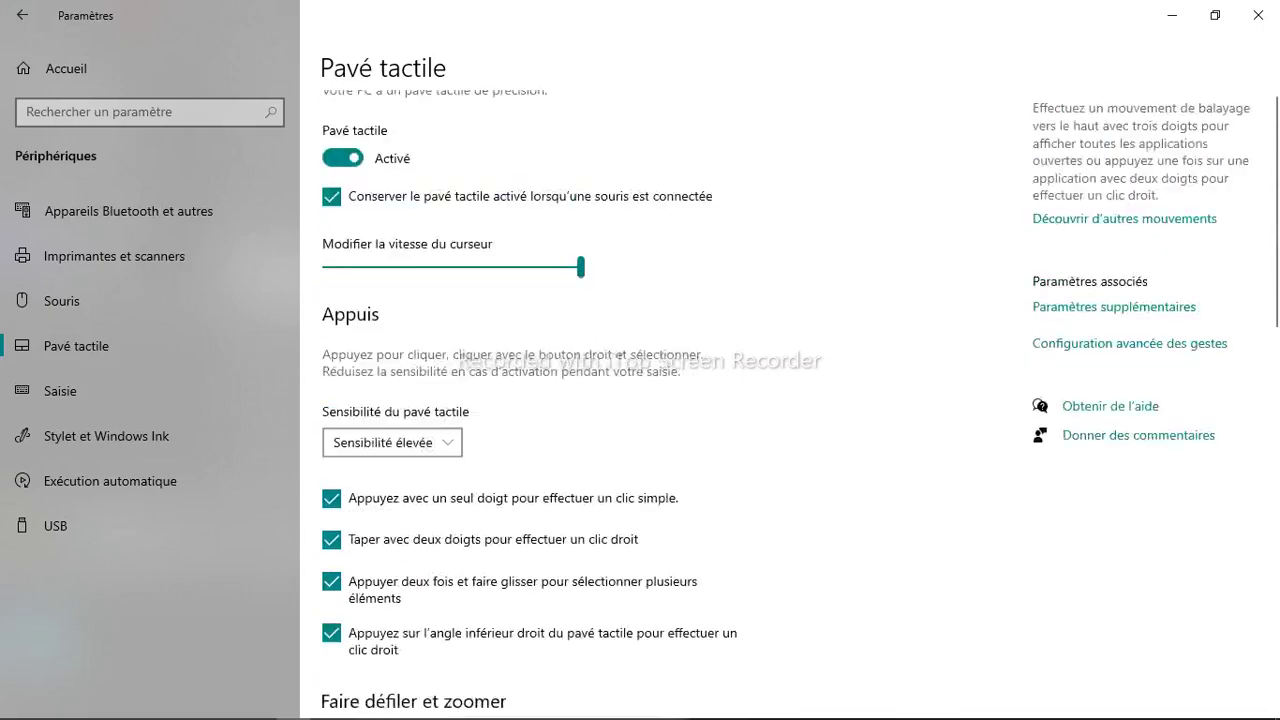
pyautogui.scroll(-1, 786, 400)
pyautogui.scroll(-2, 786, 400)
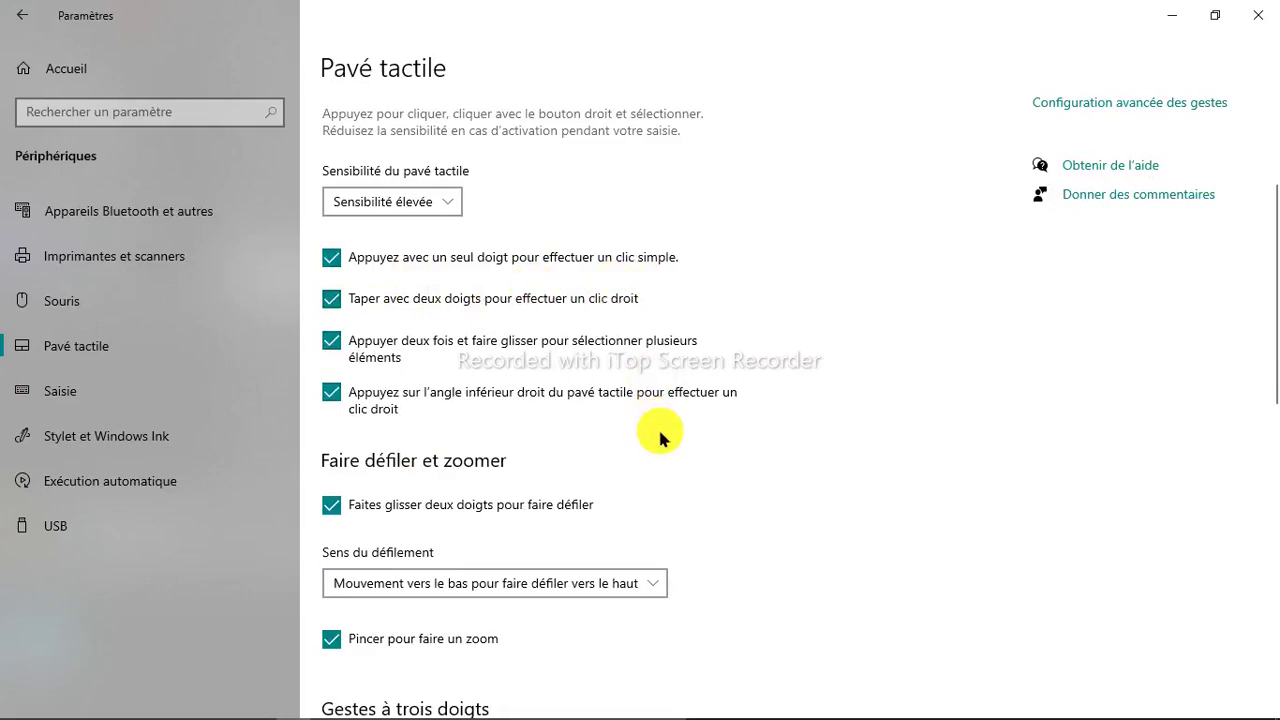
# Examine the touchpad's scroll and zoom options and its three-finger and four-finger gestures
pyautogui.scroll(-3, 657, 430)
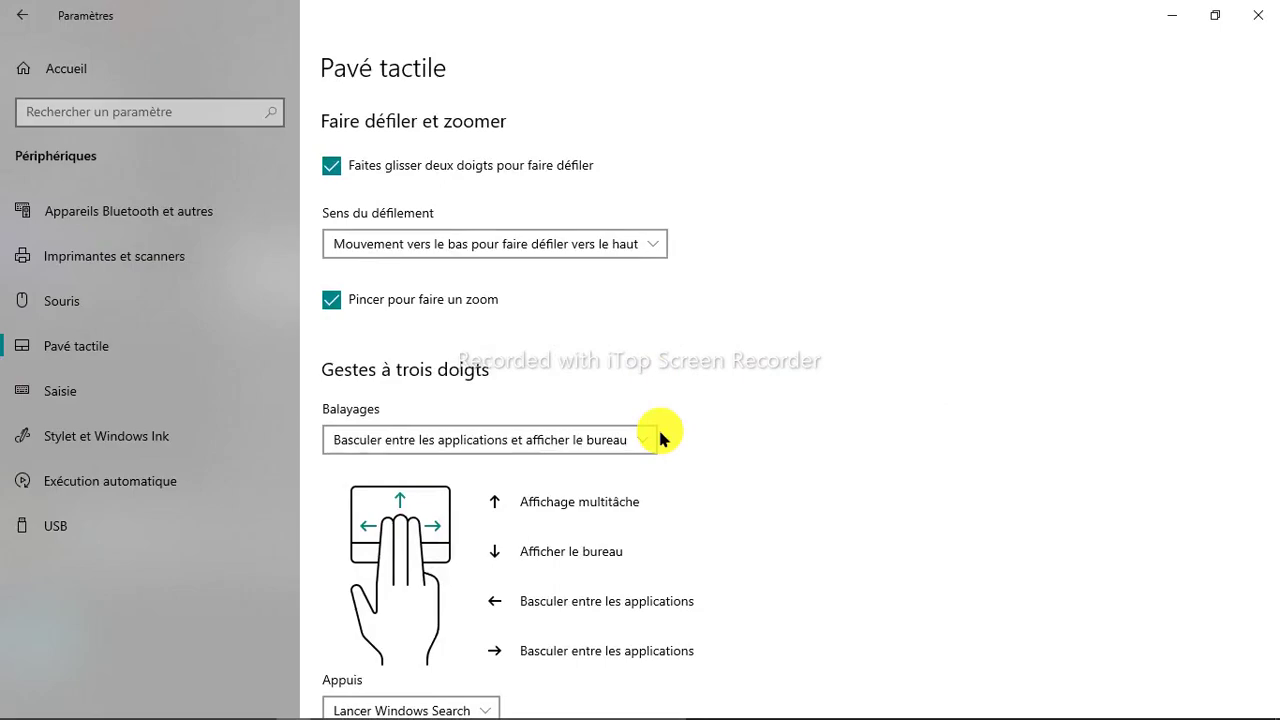
pyautogui.scroll(-2, 737, 423)
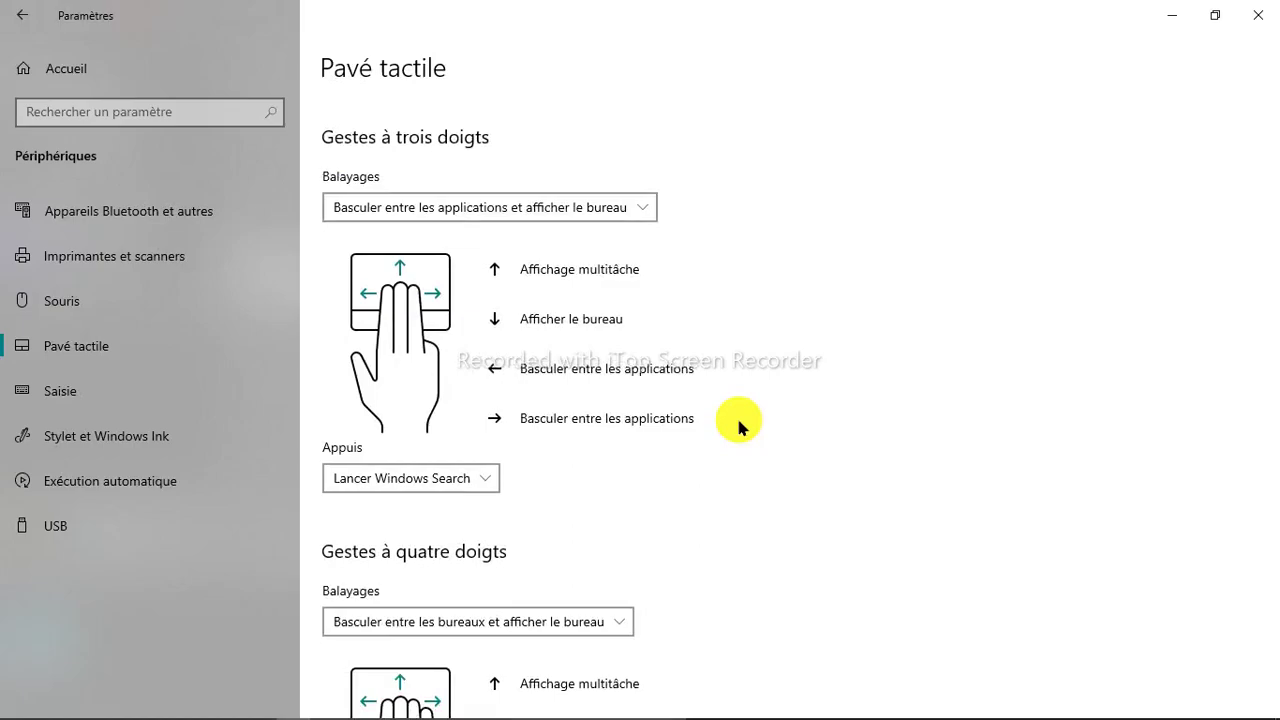
pyautogui.scroll(-1, 1109, 451)
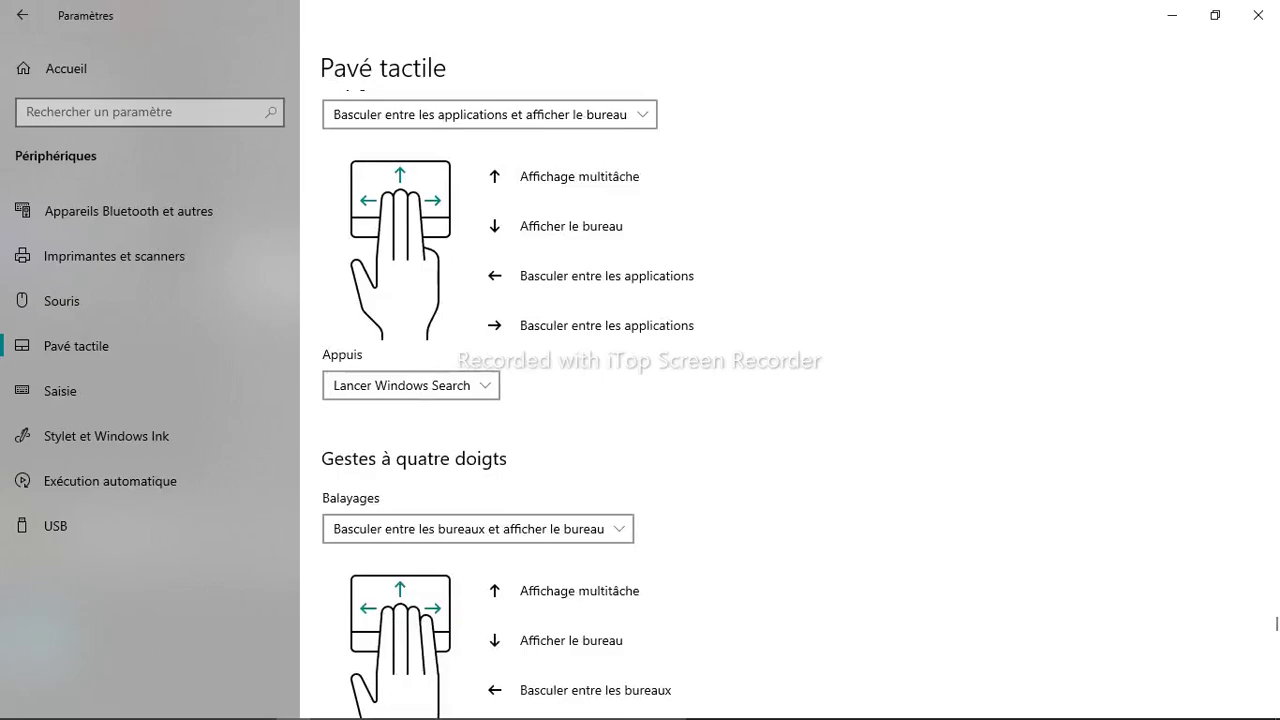
pyautogui.scroll(-1, 997, 369)
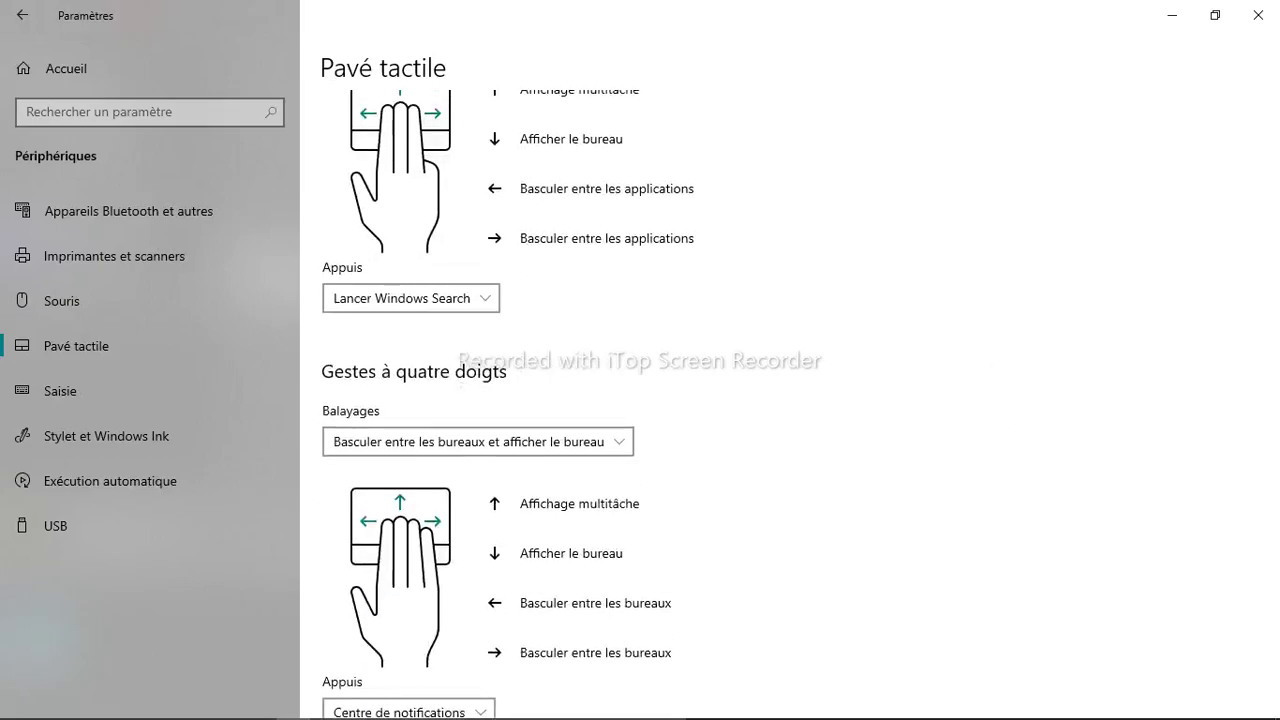
pyautogui.scroll(-2, 463, 472)
pyautogui.scroll(6, 463, 472)
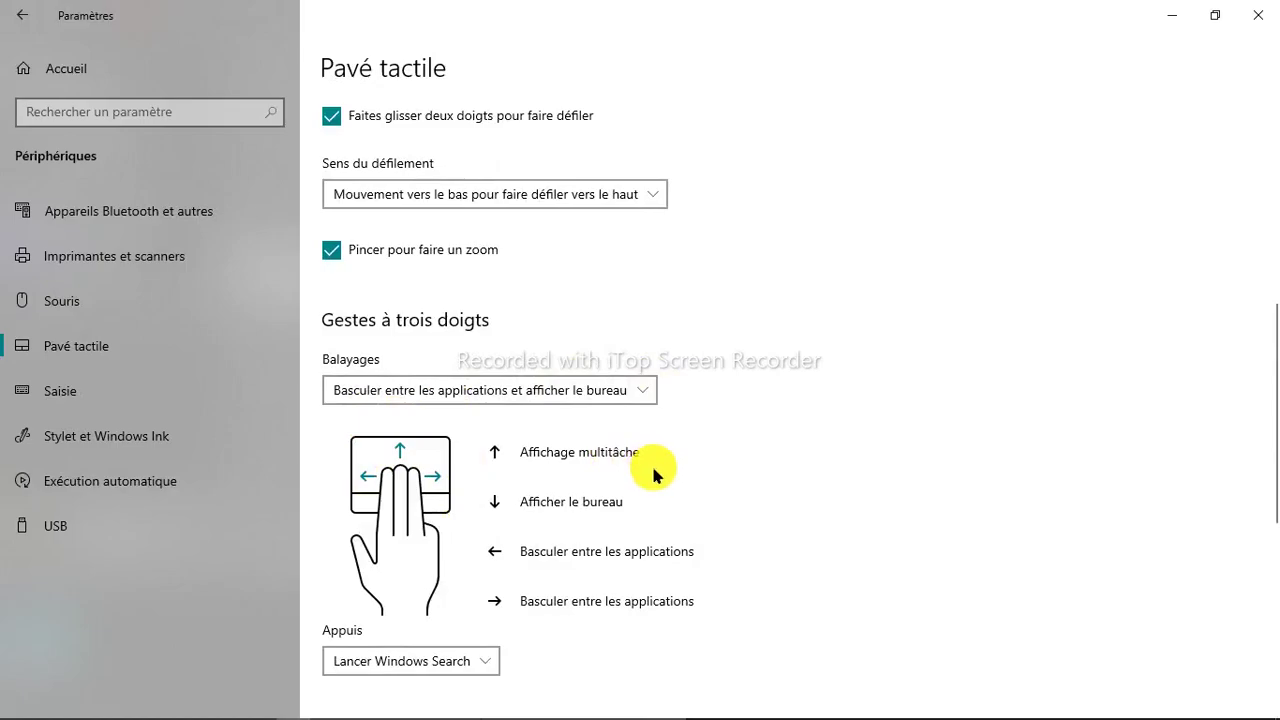
pyautogui.scroll(-2, 653, 470)
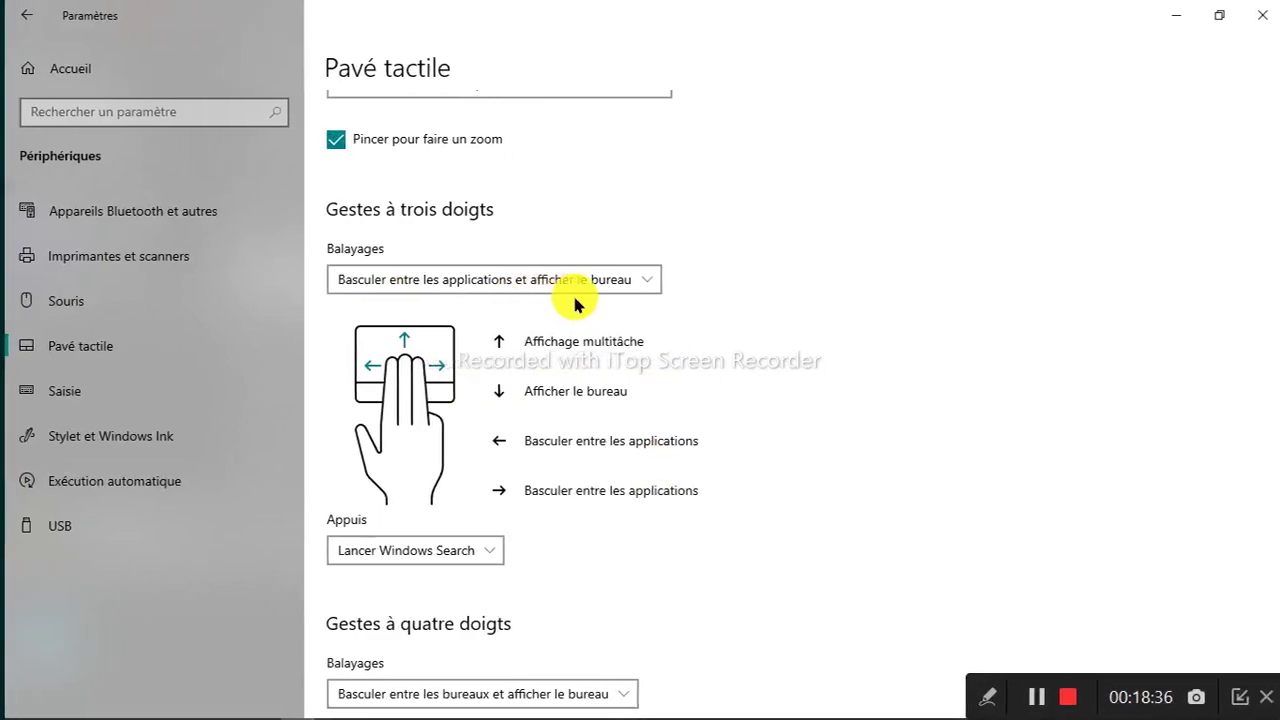
# Try the three-finger gesture functions: open and close Windows Search, cycle through the open apps, and return to Settings from the multitasking view
pyautogui.press('super+s')
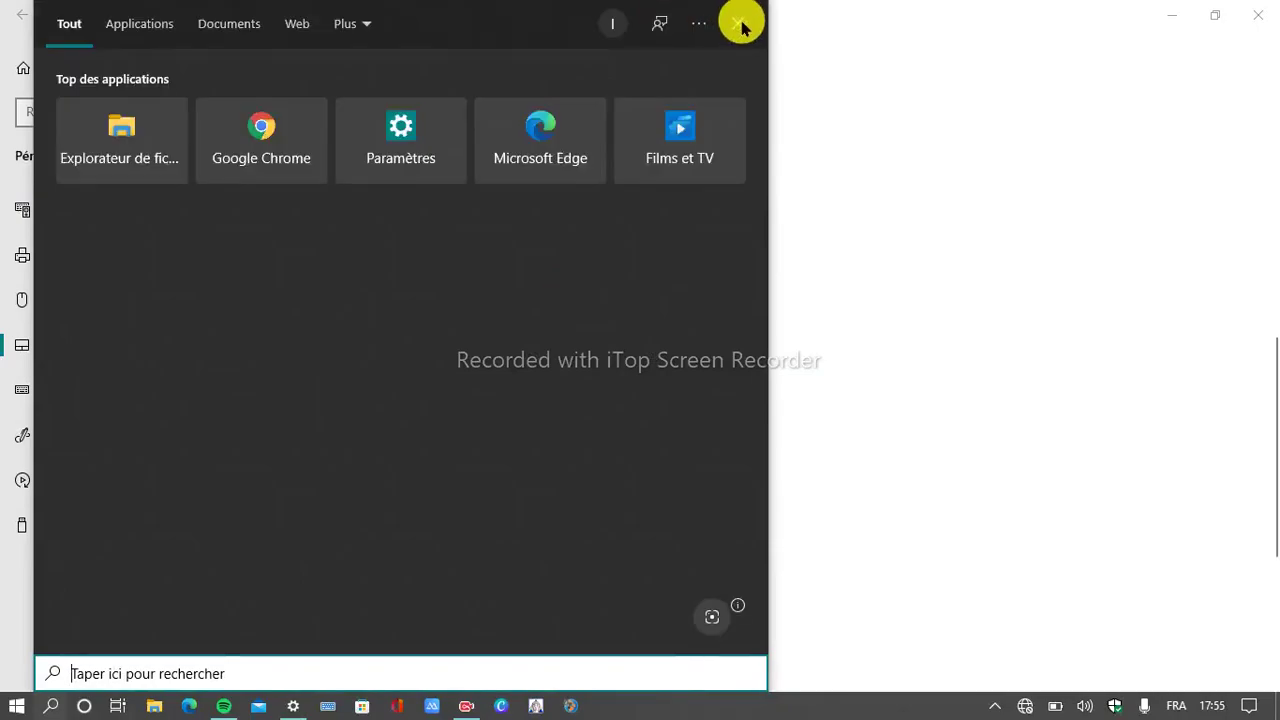
pyautogui.click(740, 24)
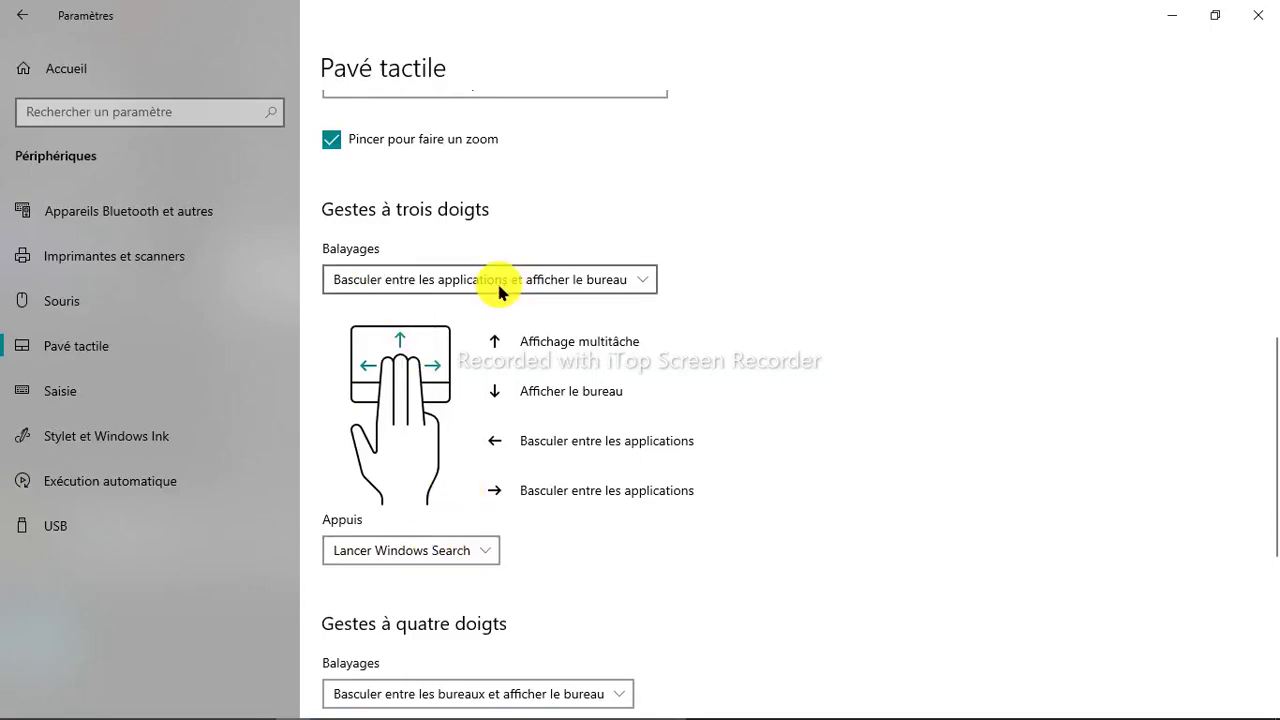
pyautogui.hotkey('alt', 'Tab')
pyautogui.press('Tab')
pyautogui.hotkey('shift', 'Tab')
pyautogui.hotkey('shift', 'Tab')
pyautogui.press('super+Tab')
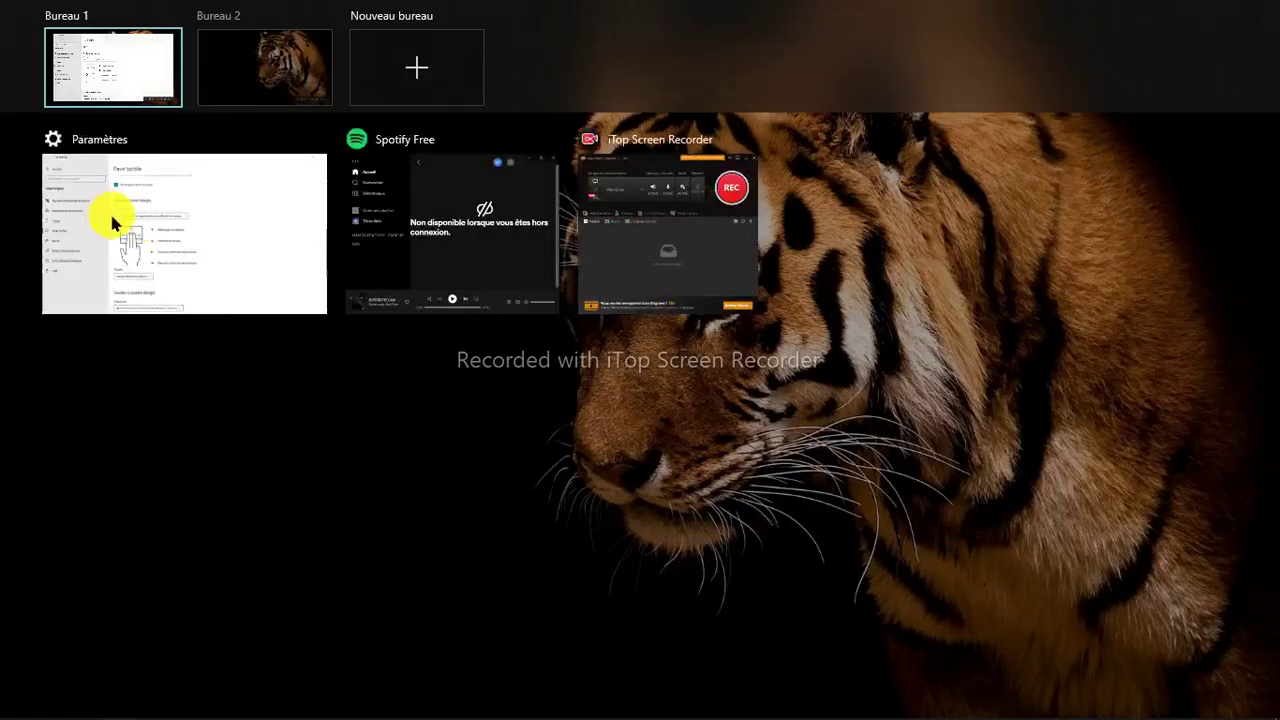
pyautogui.click(135, 233)
# Review the four-finger gestures and the touchpad reset option, and open the additional settings with the mouse properties
pyautogui.scroll(-2, 808, 380)
pyautogui.scroll(-1, 808, 380)
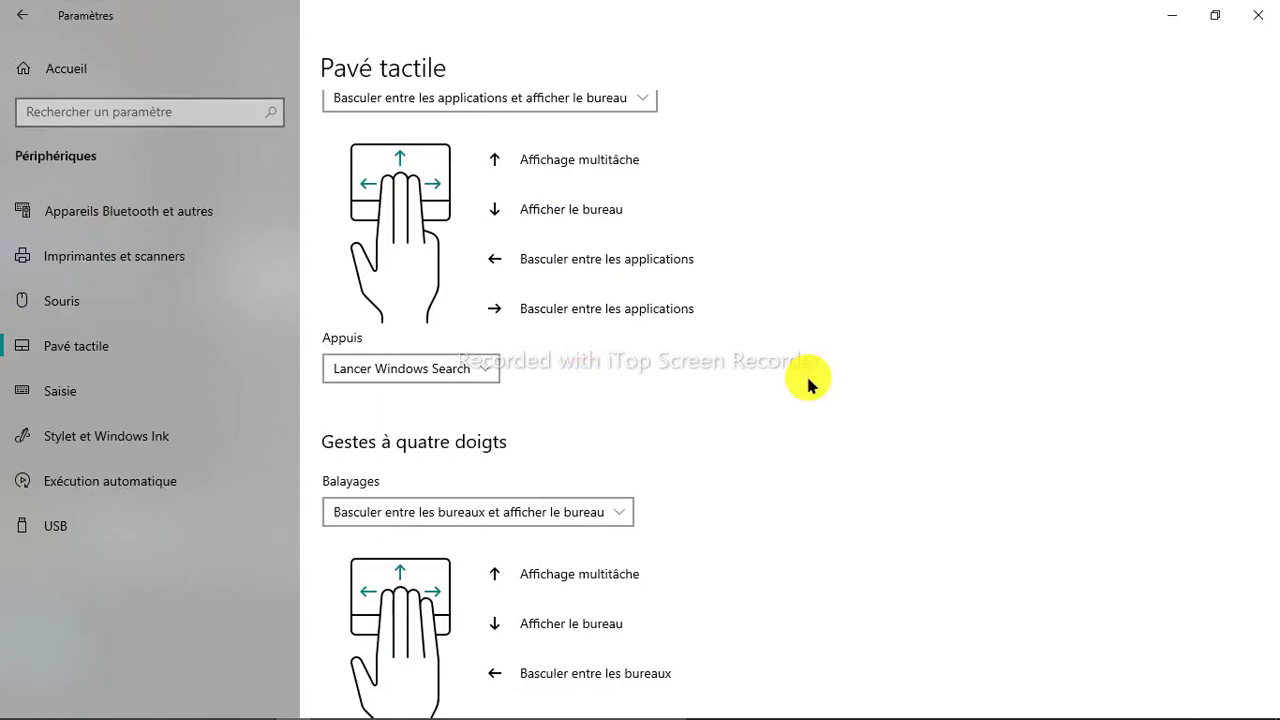
pyautogui.scroll(-5, 808, 384)
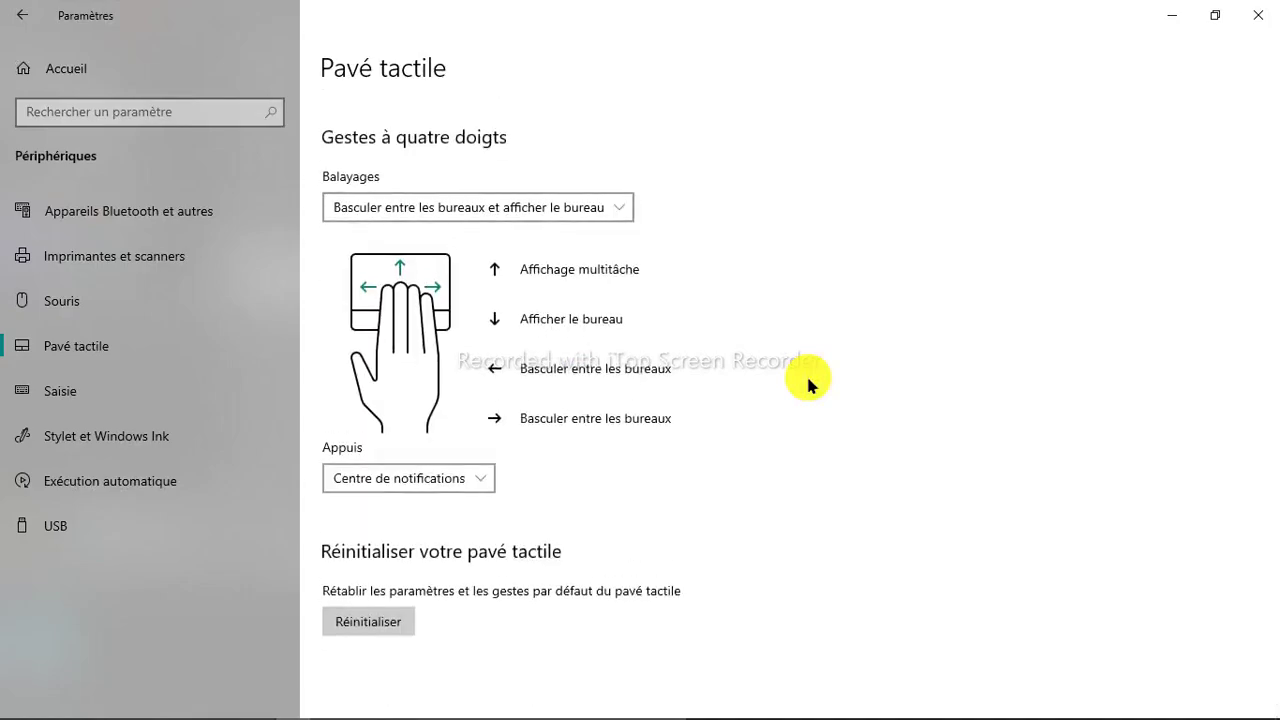
pyautogui.scroll(1, 808, 384)
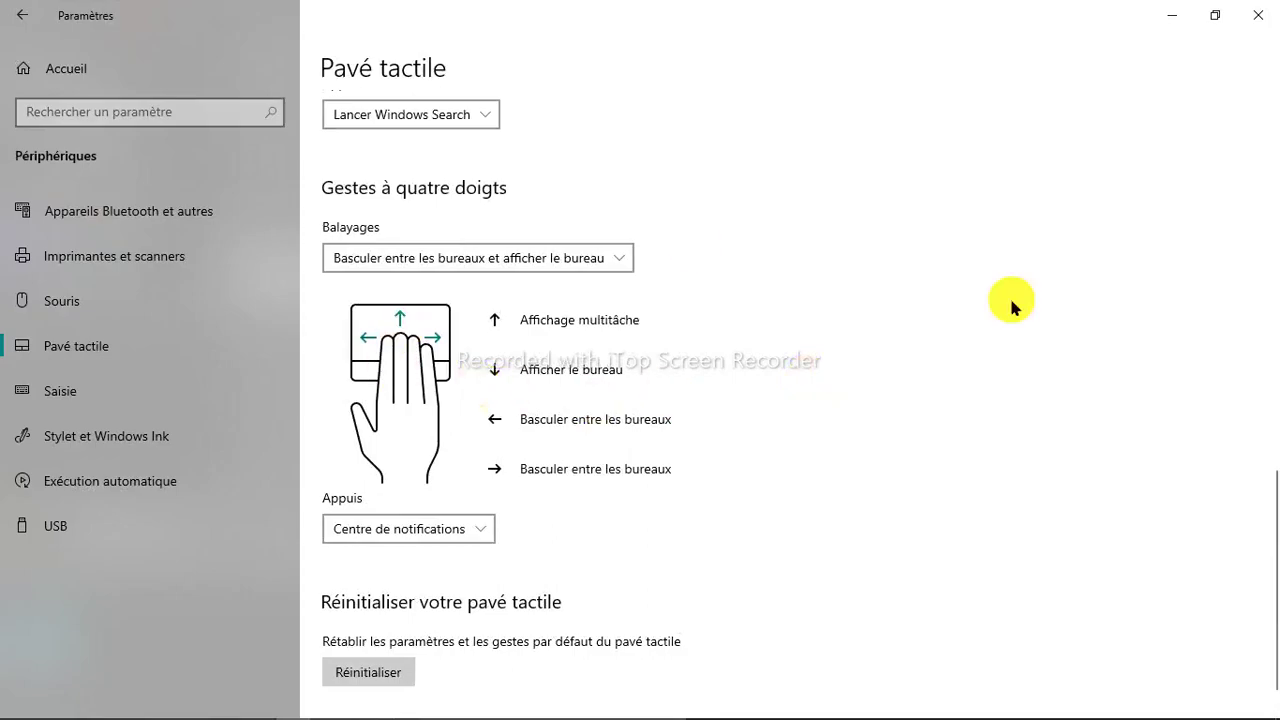
pyautogui.scroll(15, 1012, 305)
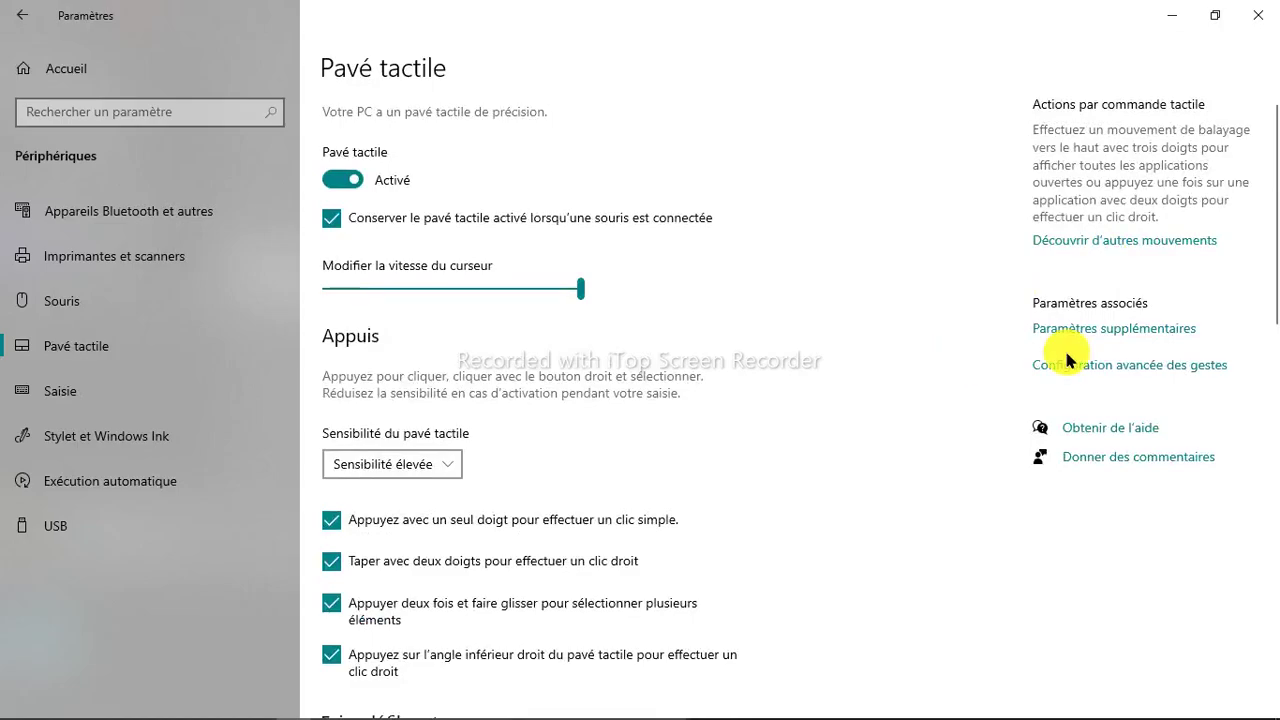
pyautogui.click(1088, 330)
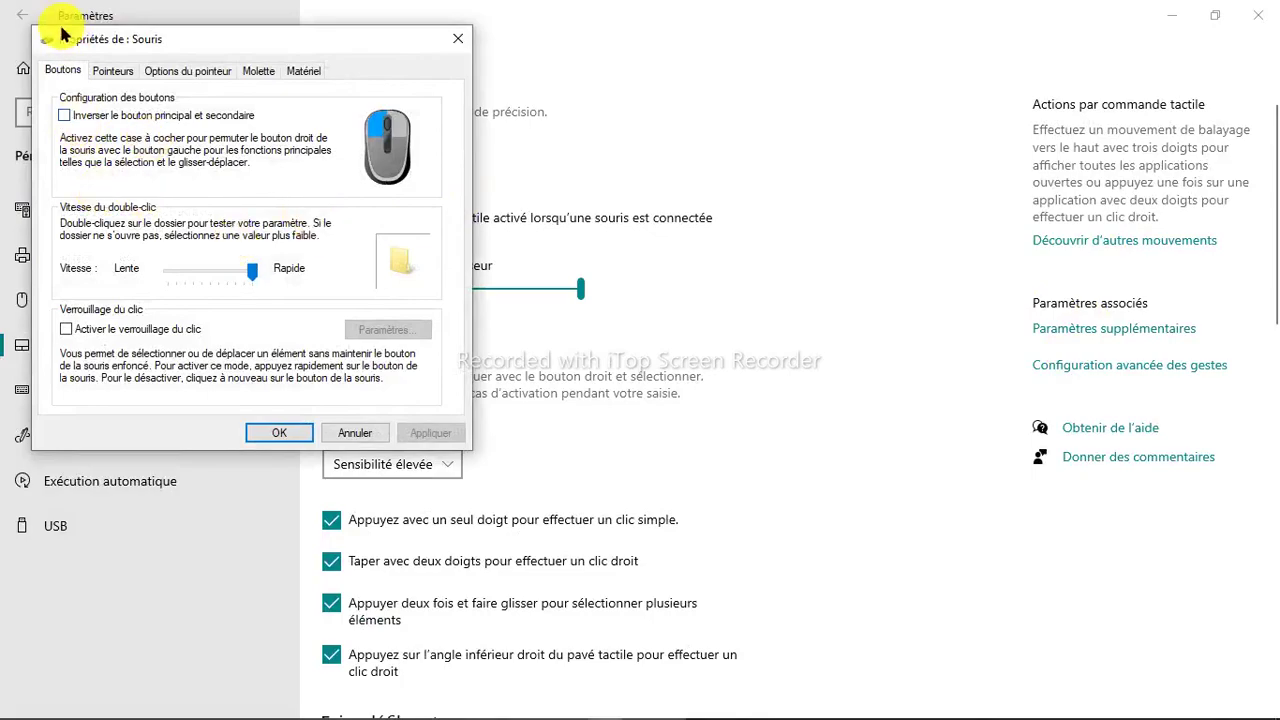
# Close the mouse properties, open the typing settings (Saisie) and examine the spelling, text suggestion and touch keyboard options
pyautogui.click(457, 39)
pyautogui.click(125, 400)
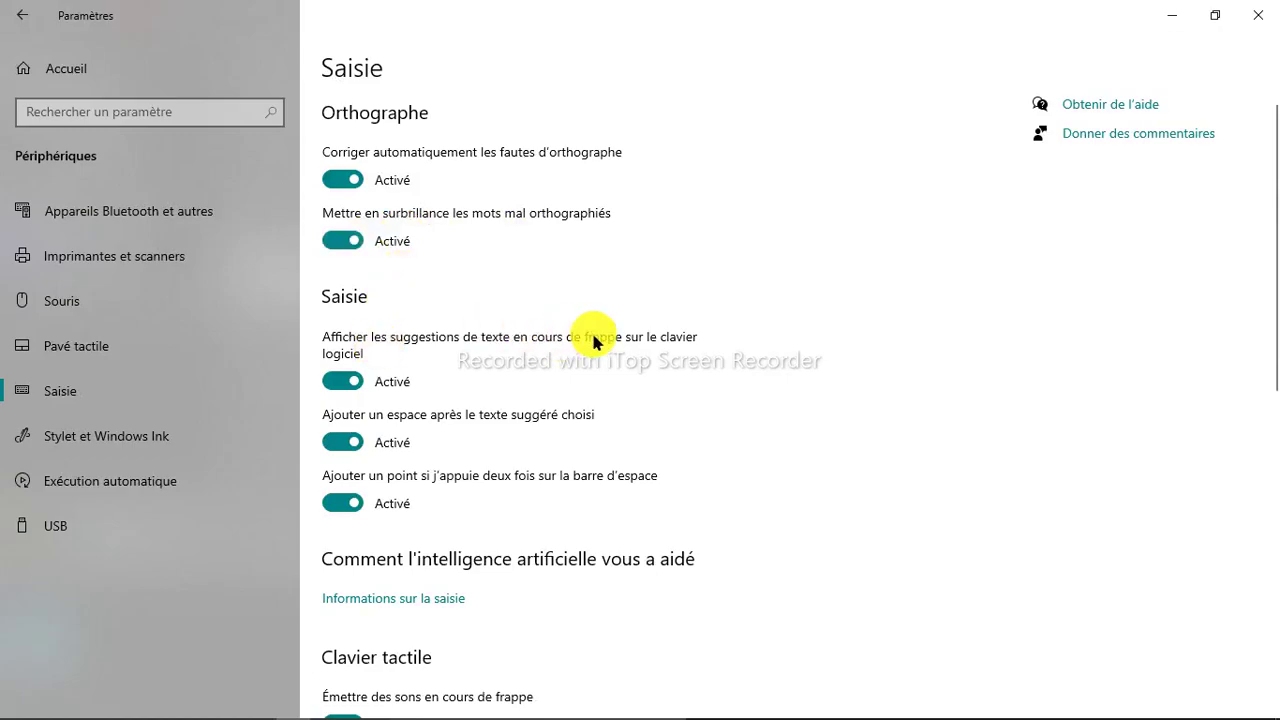
pyautogui.scroll(-3, 533, 362)
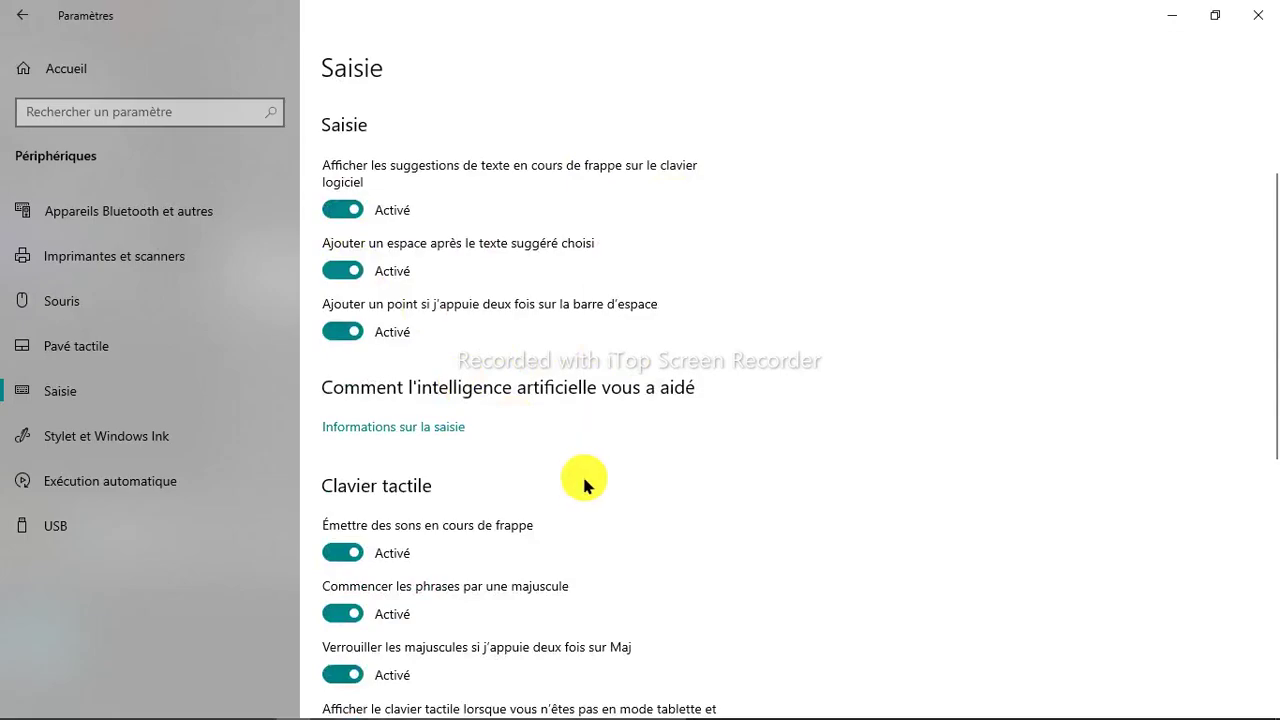
pyautogui.scroll(-3, 585, 485)
pyautogui.scroll(3, 584, 484)
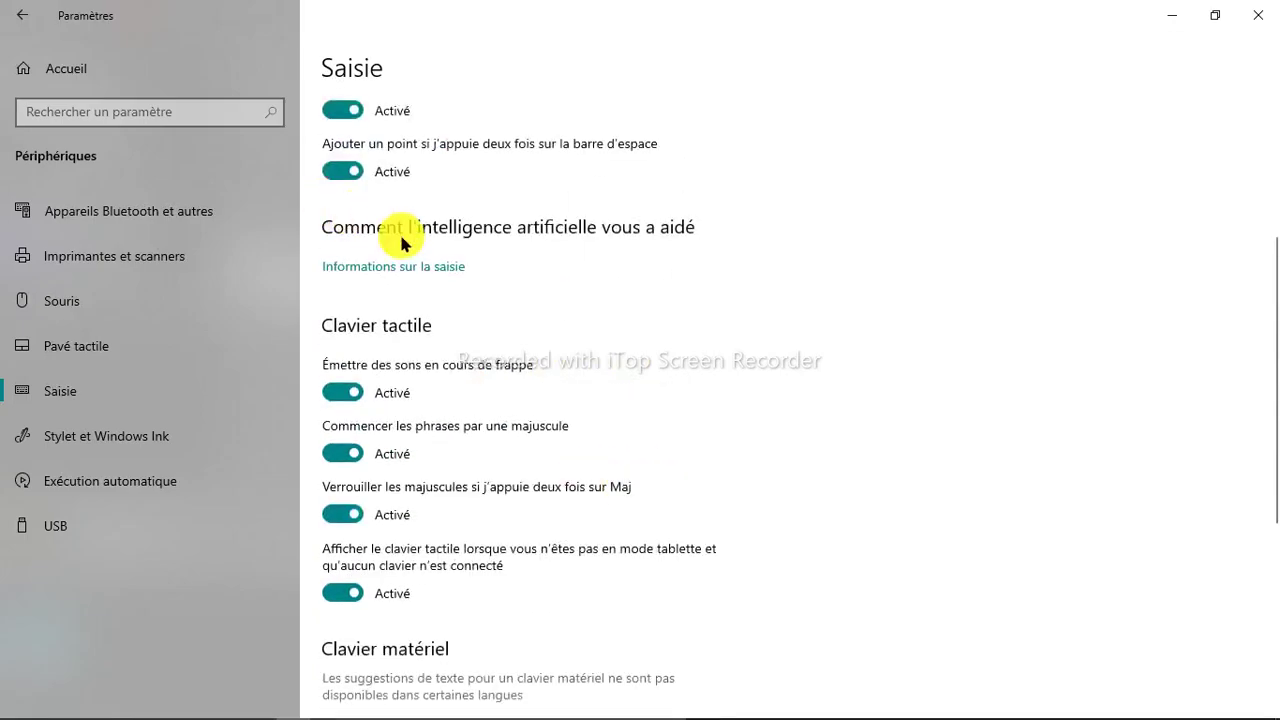
# Review the typing insights (Informations sur la saisie) and return to the typing settings
pyautogui.click(416, 270)
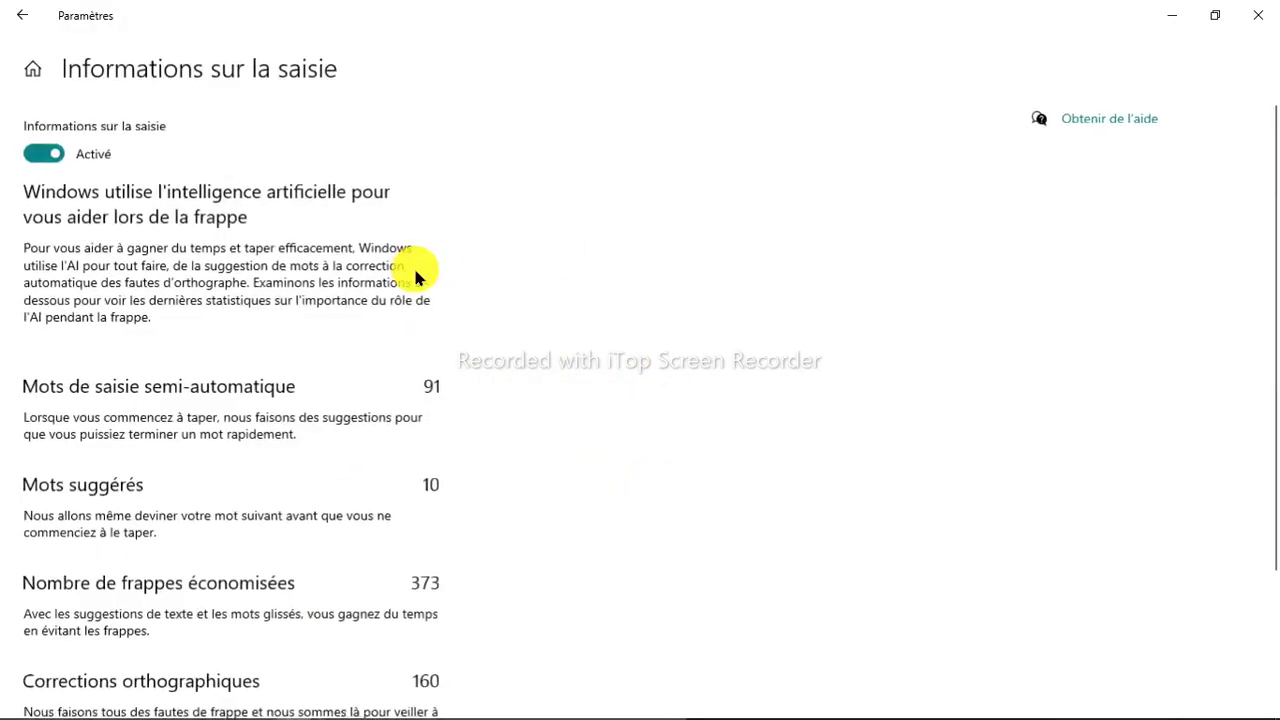
pyautogui.scroll(-2, 257, 455)
pyautogui.scroll(3, 257, 455)
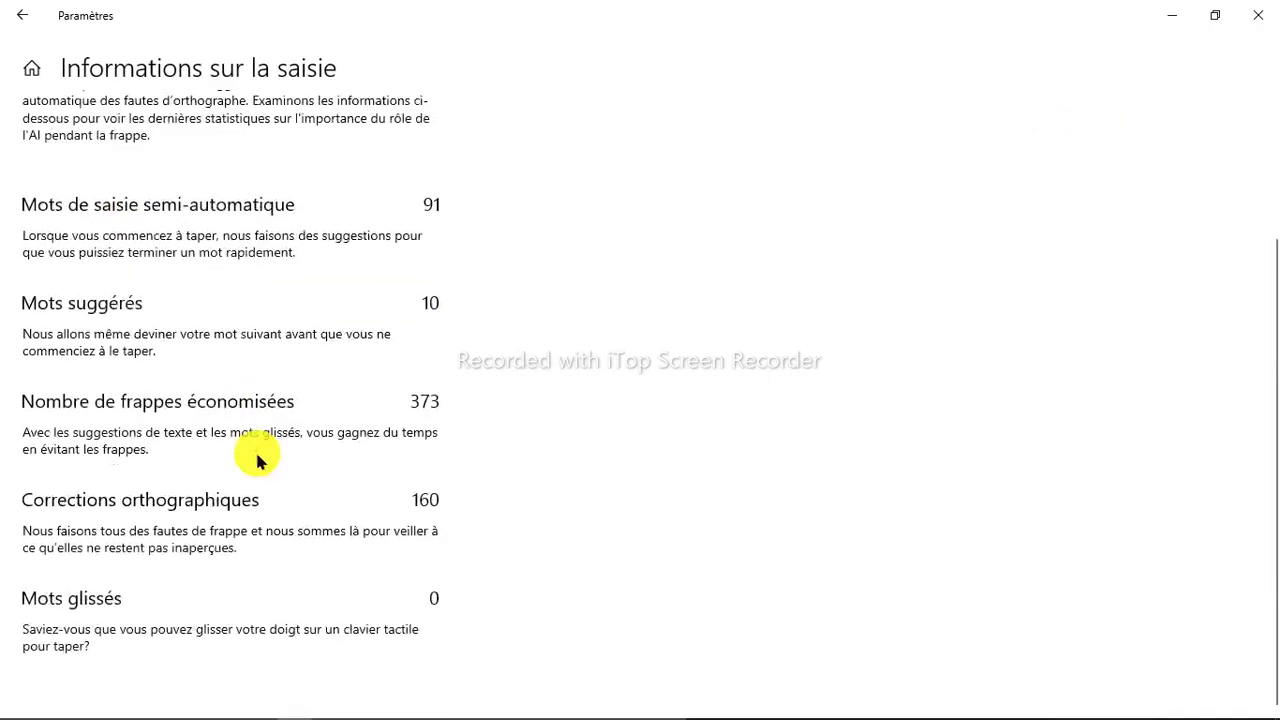
pyautogui.click(23, 25)
# Examine the touch keyboard, hardware keyboard and multilingual text suggestion options in the typing settings
pyautogui.scroll(-3, 564, 370)
pyautogui.scroll(-3, 565, 375)
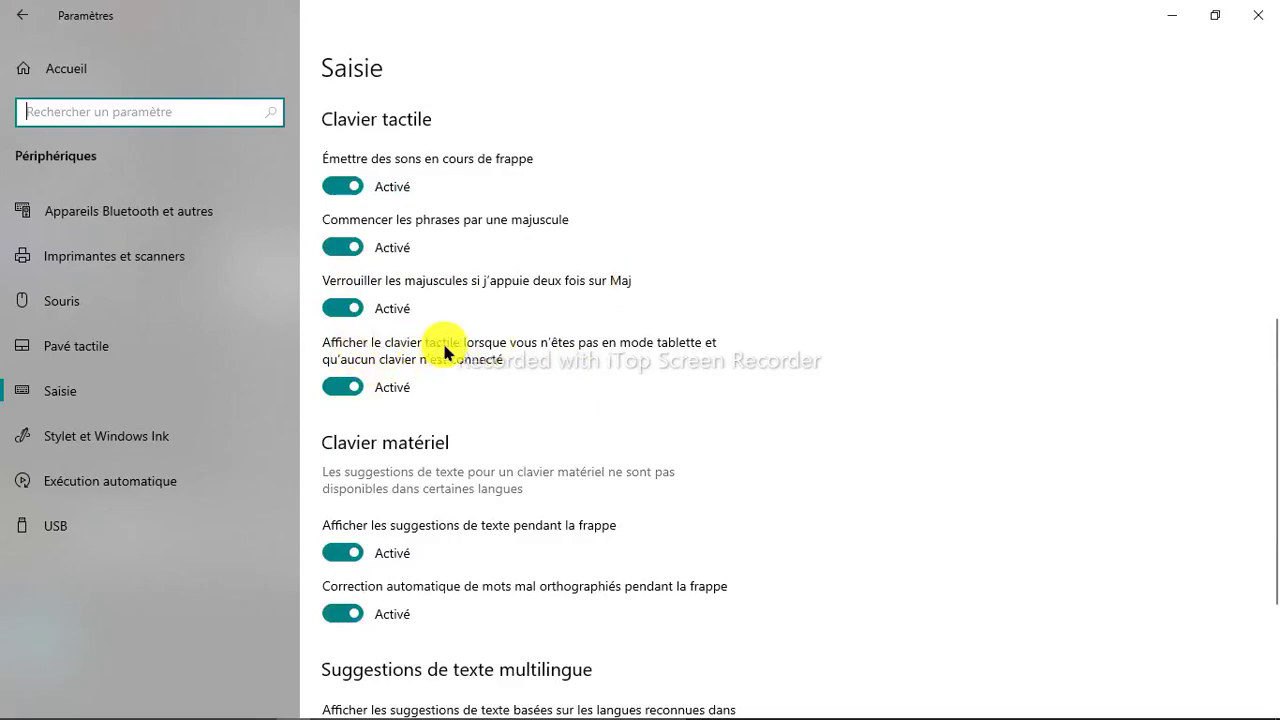
pyautogui.scroll(-3, 619, 441)
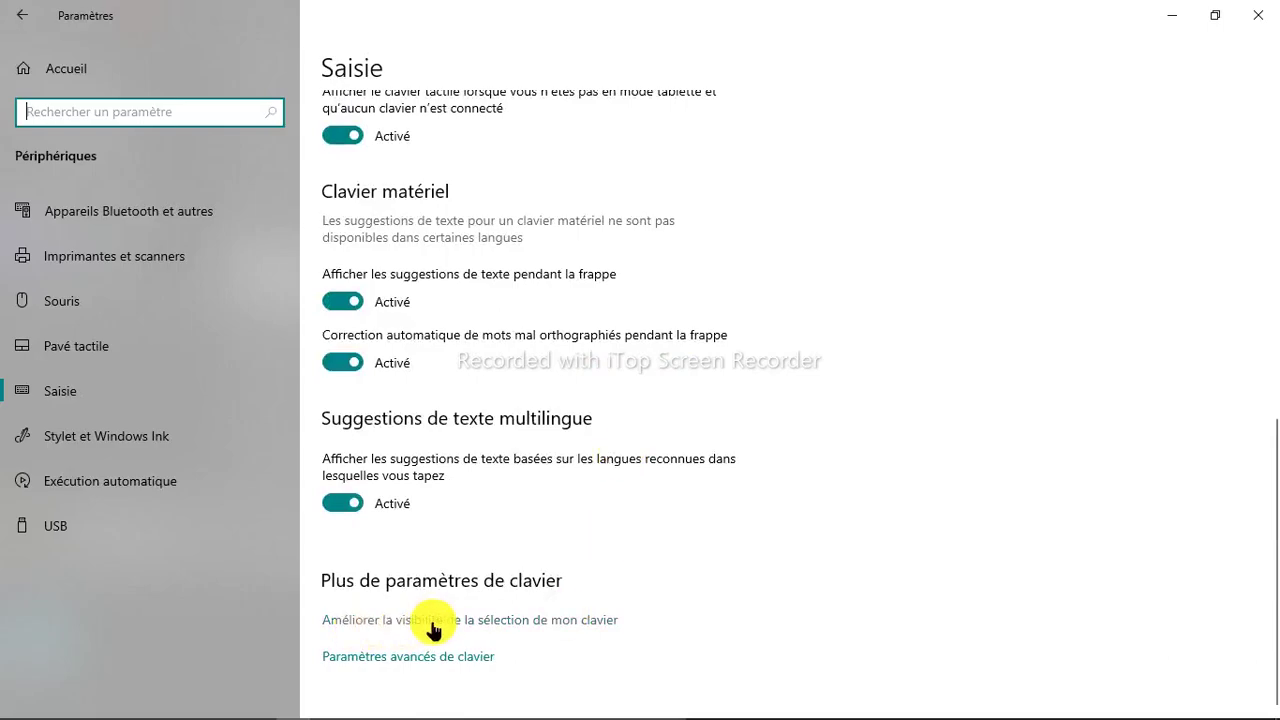
# View the visibility page linked under the additional keyboard settings and return to the end of the typing settings
pyautogui.click(573, 626)
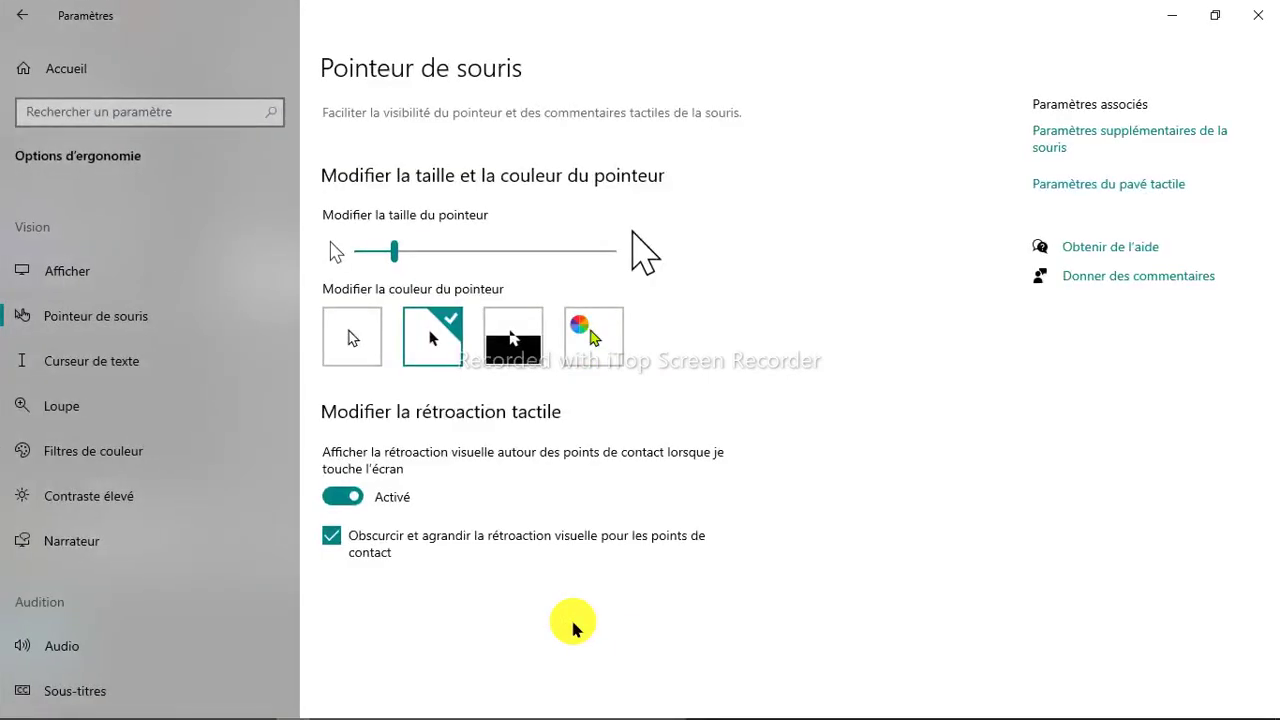
pyautogui.click(20, 18)
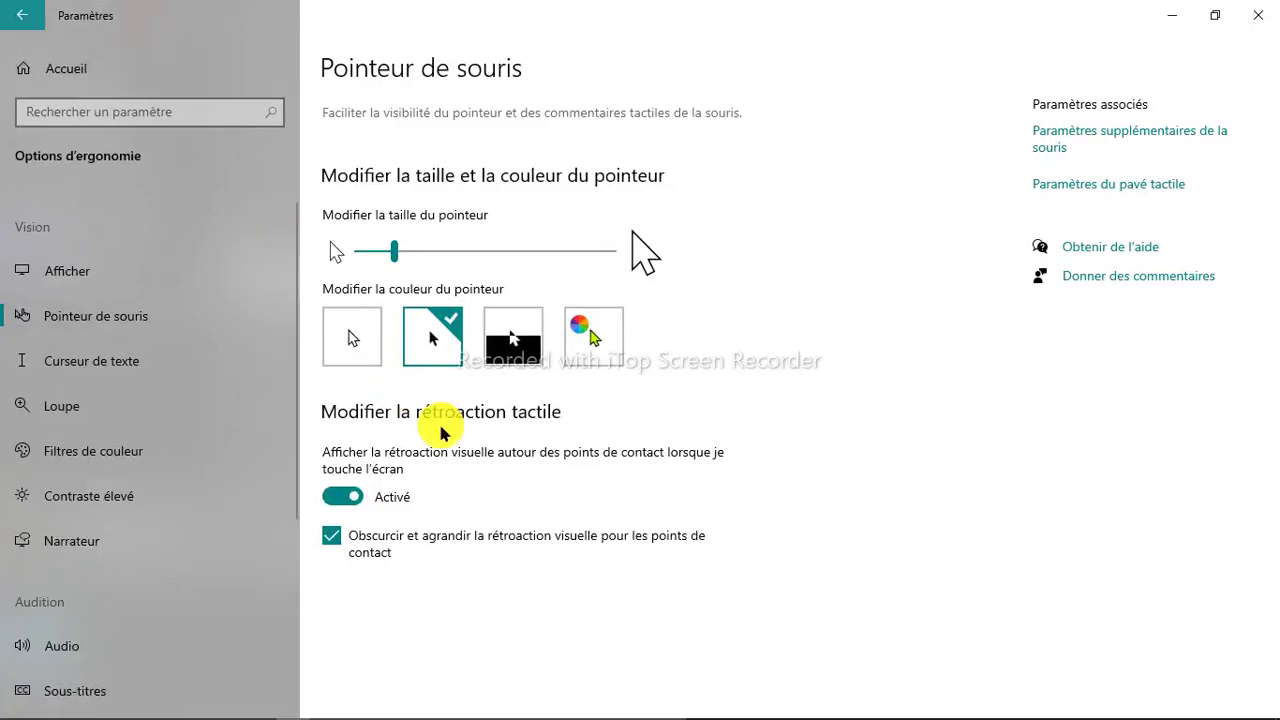
pyautogui.scroll(-10, 439, 626)
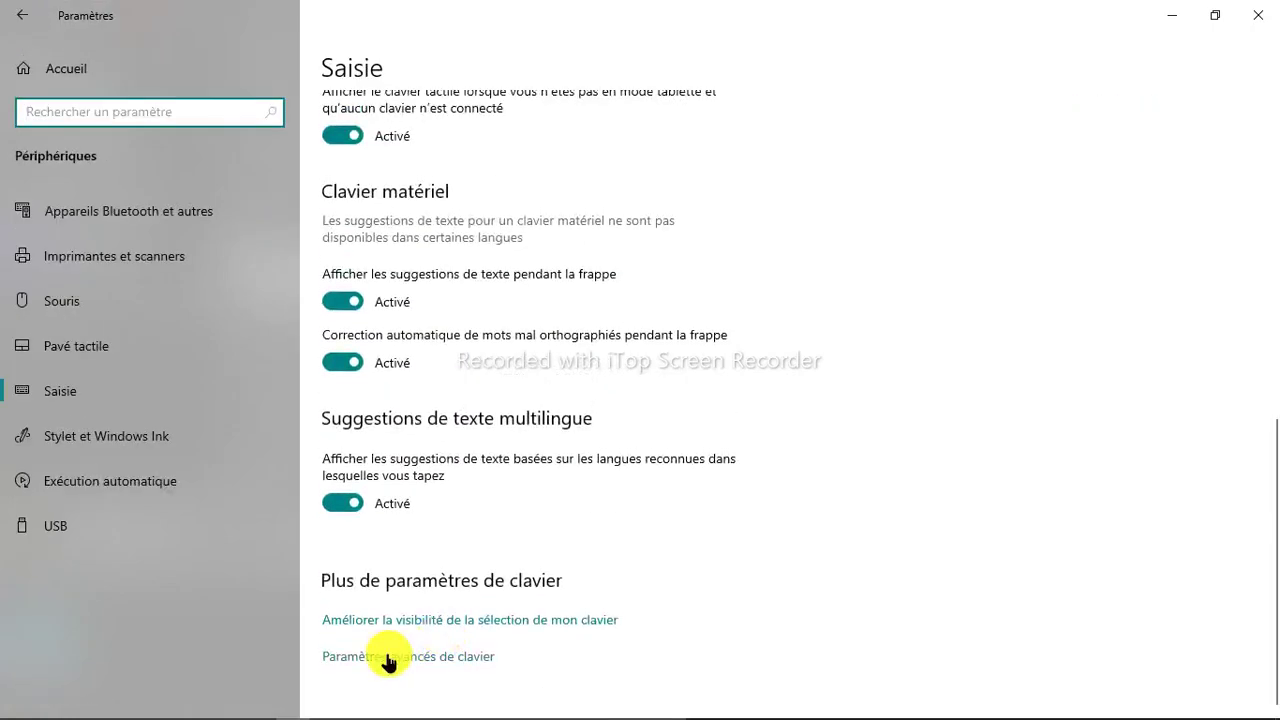
# View the pen and Windows Ink settings, and check the AutoPlay choices for removable drives, keeping Toujours me demander
pyautogui.click(131, 432)
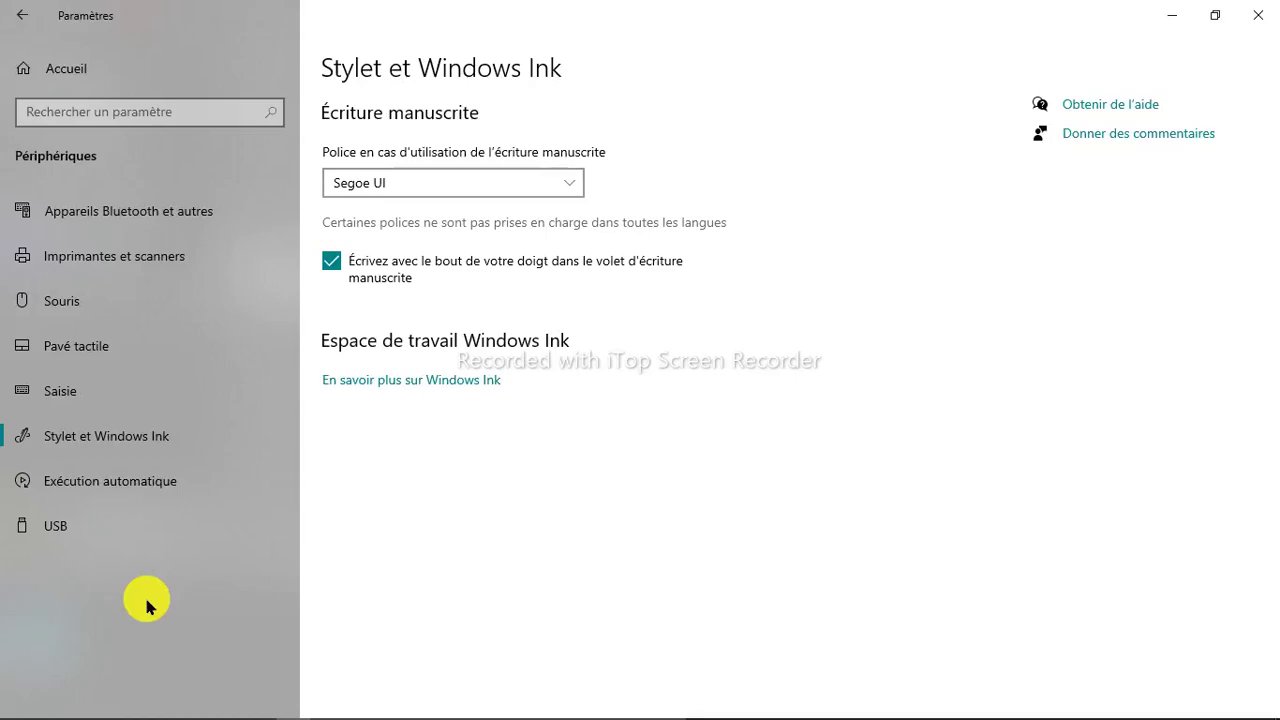
pyautogui.click(133, 484)
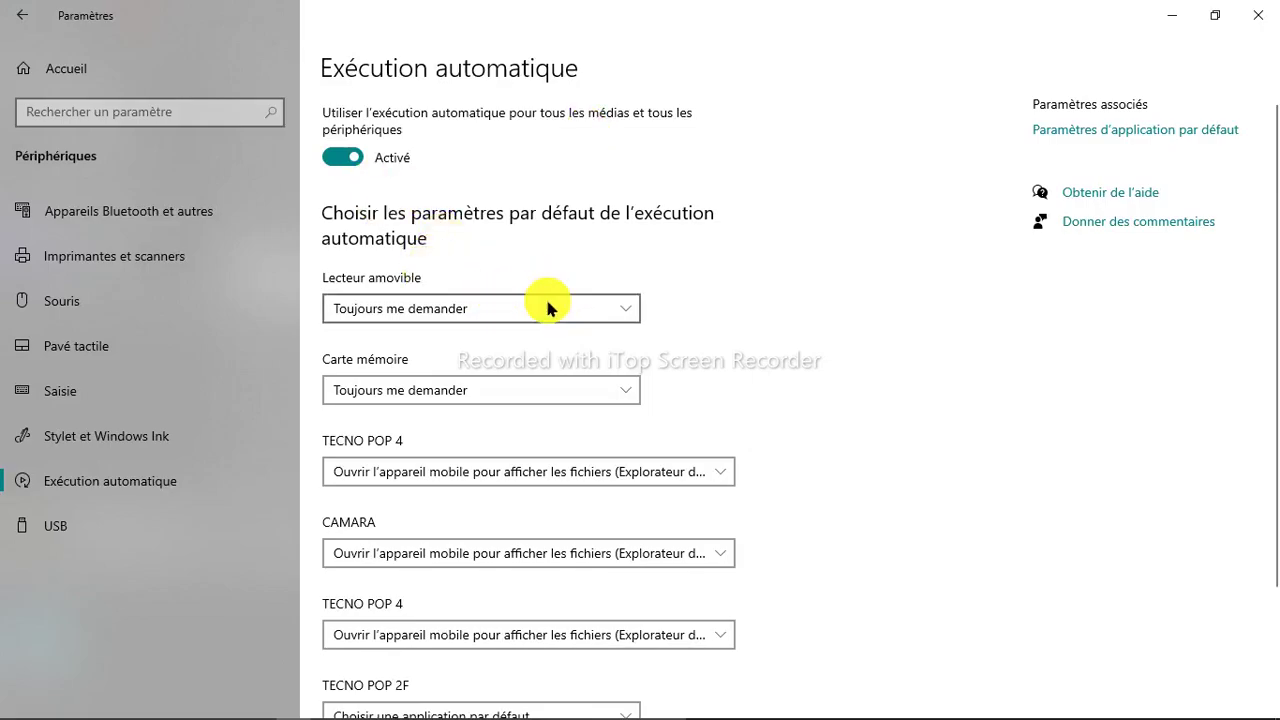
pyautogui.click(627, 306)
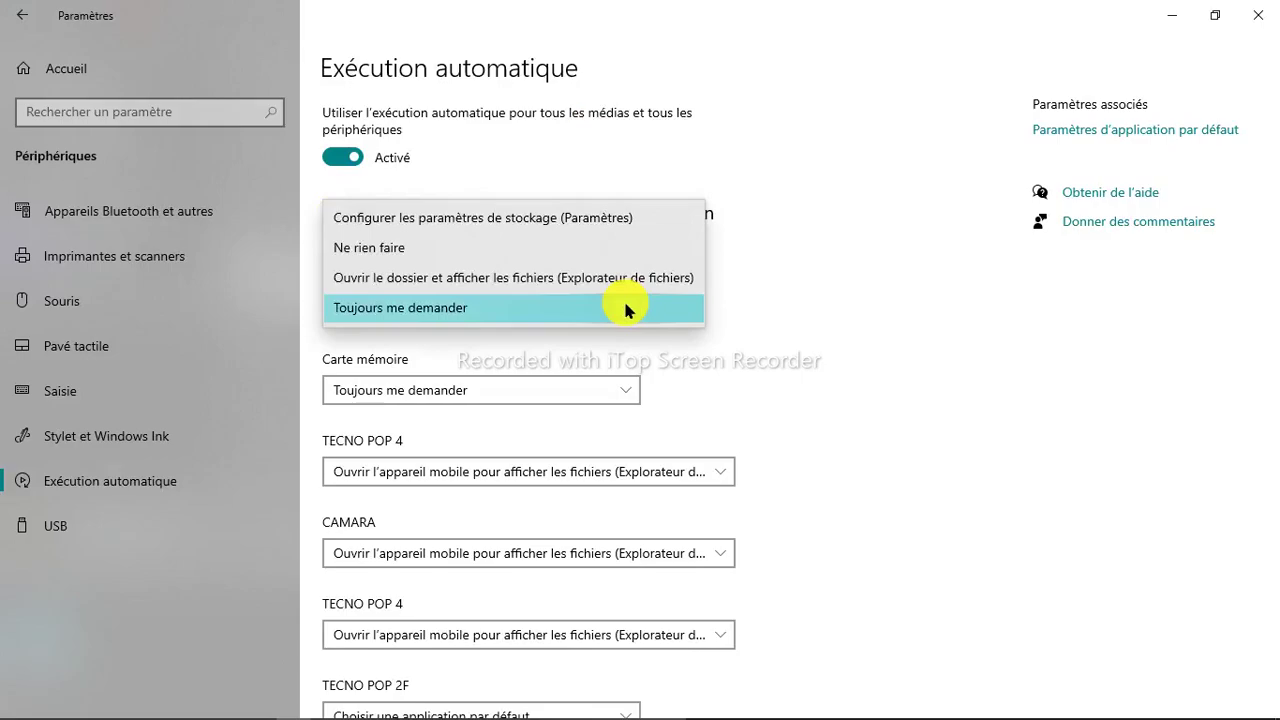
pyautogui.click(625, 306)
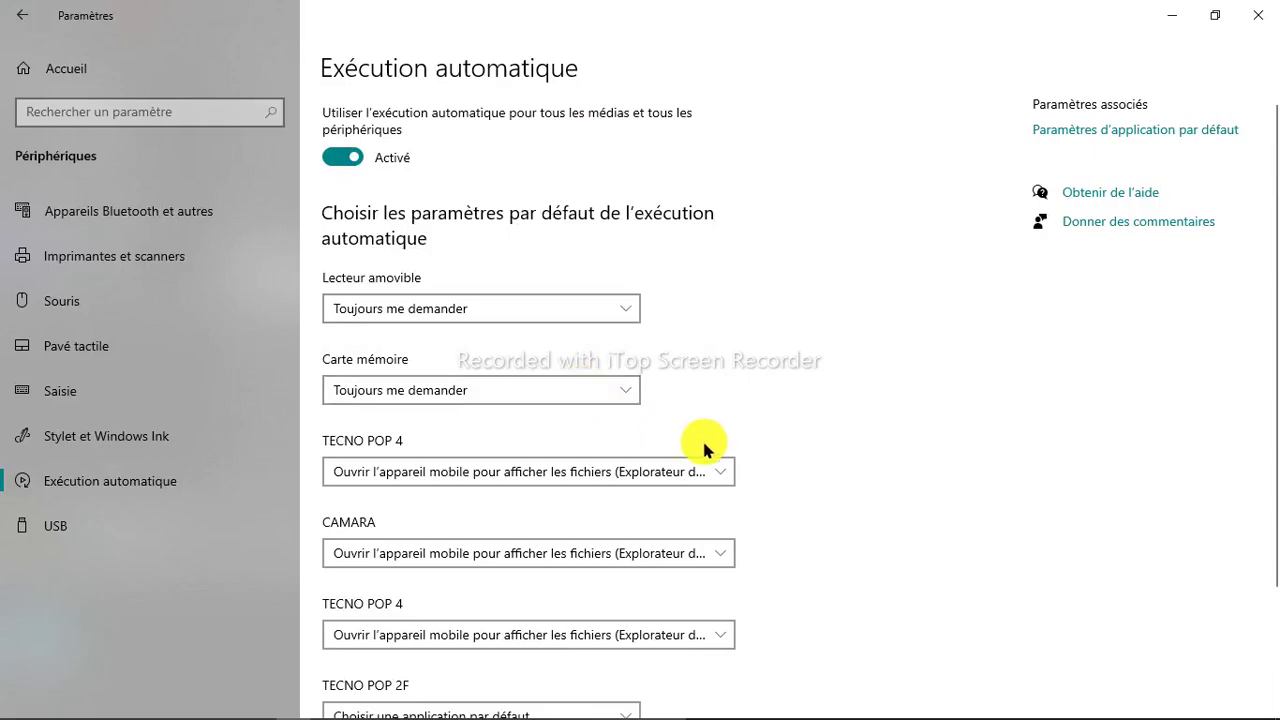
# Check the AutoPlay choices for the first TECNO POP 4 device, keeping the File Explorer option, and review the remaining devices
pyautogui.scroll(-2, 720, 488)
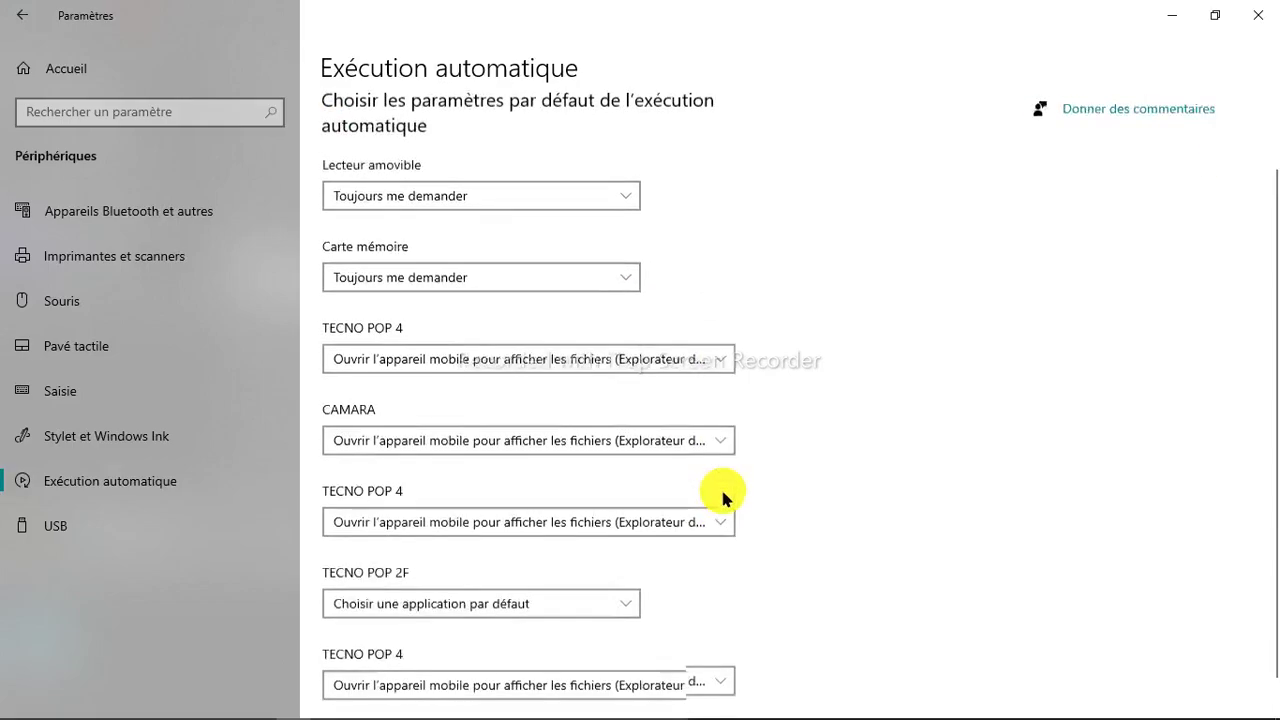
pyautogui.click(714, 358)
pyautogui.click(718, 356)
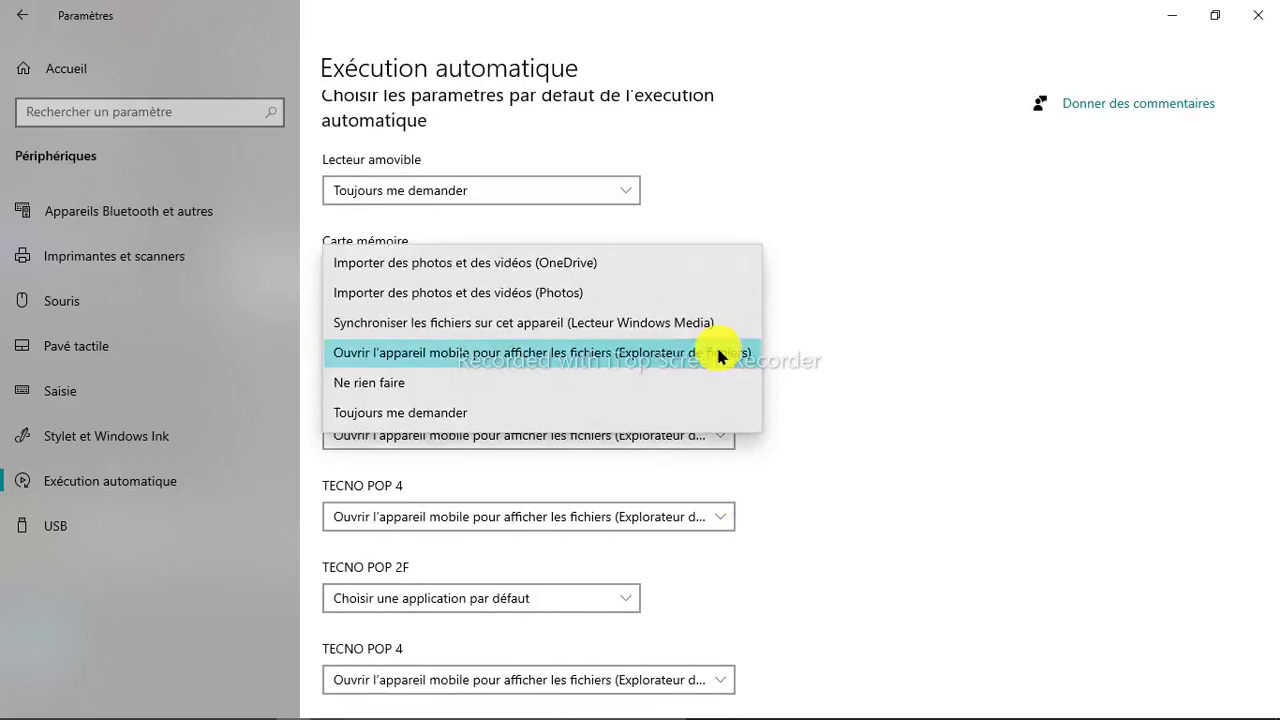
pyautogui.click(718, 356)
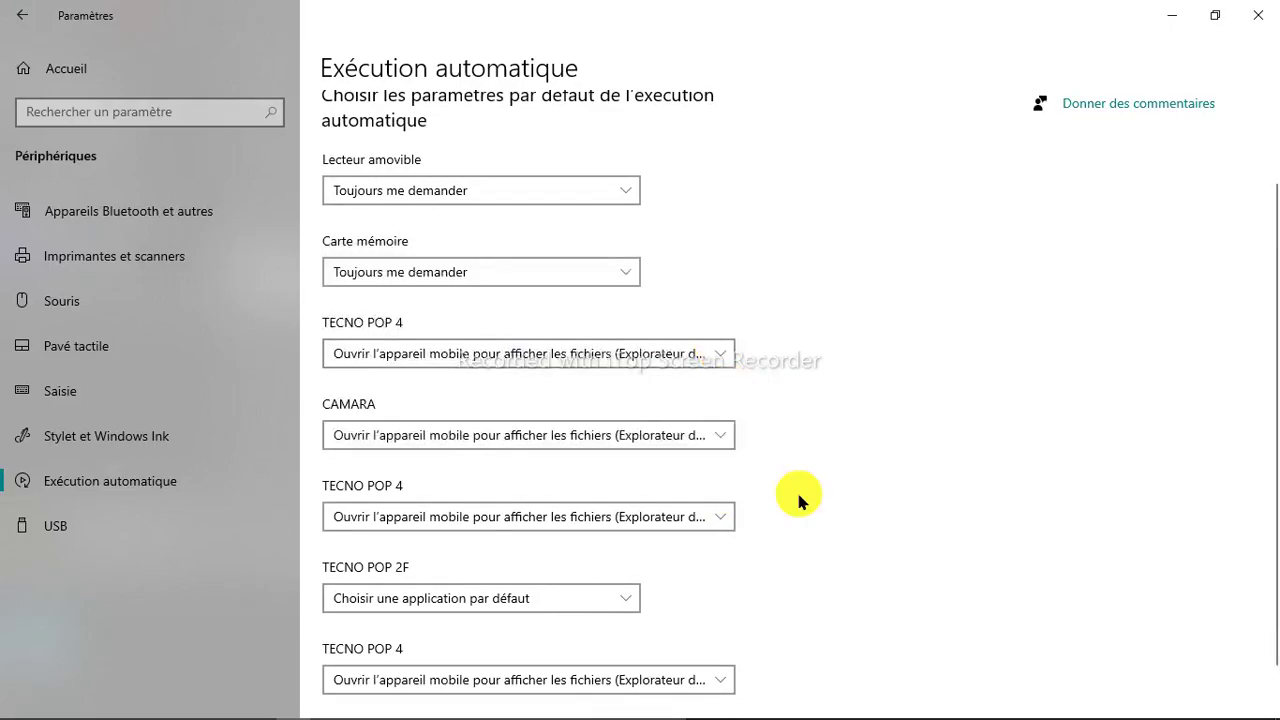
pyautogui.scroll(-1, 795, 500)
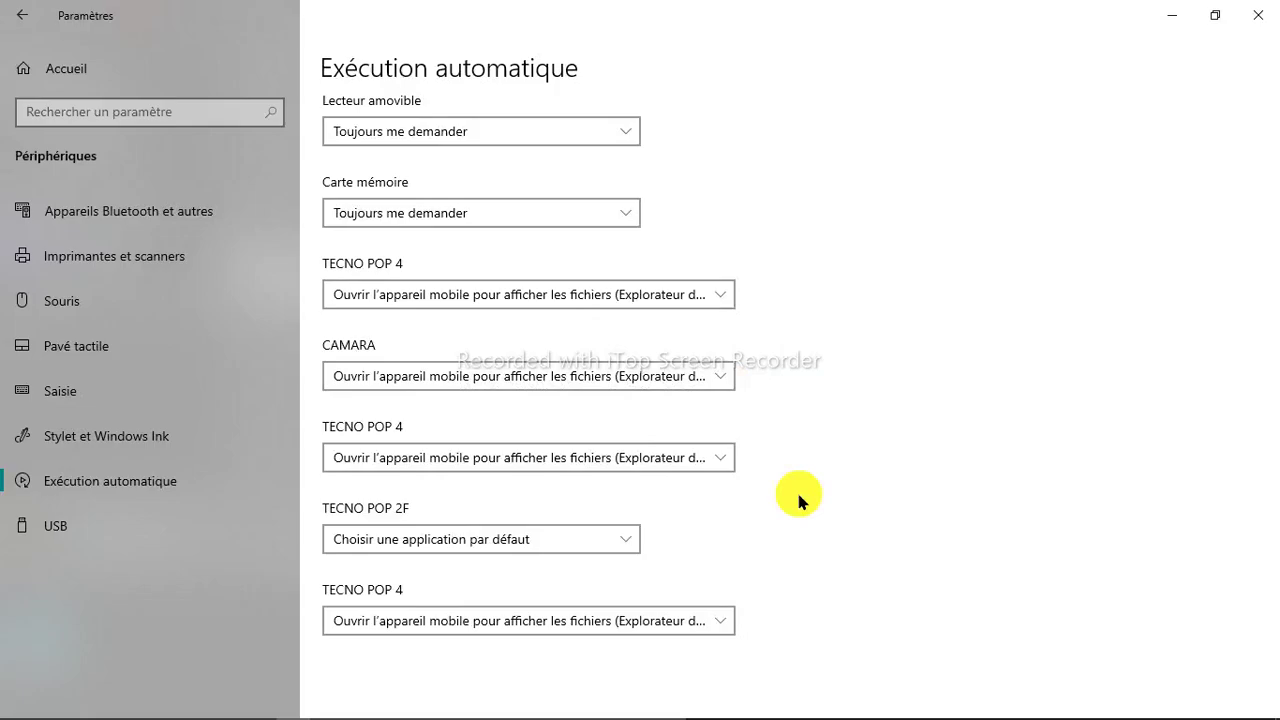
# View the USB settings and return to the Settings home page
pyautogui.click(115, 532)
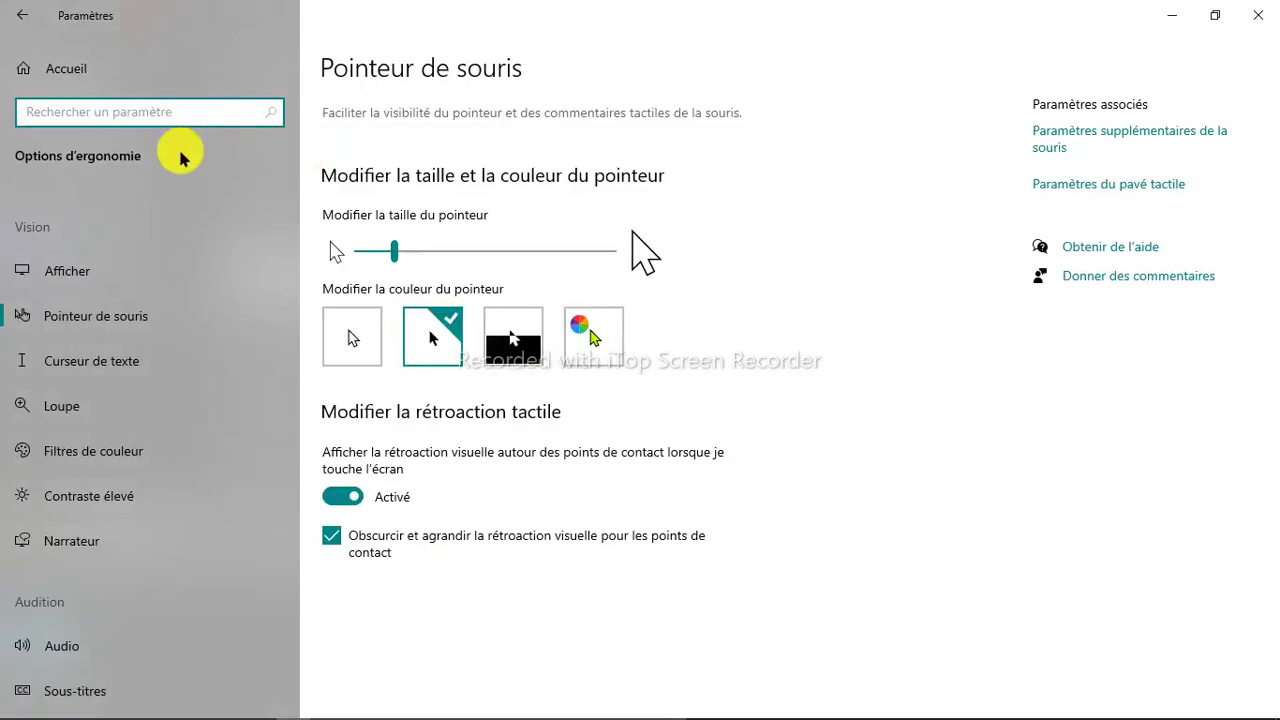
pyautogui.click(128, 70)
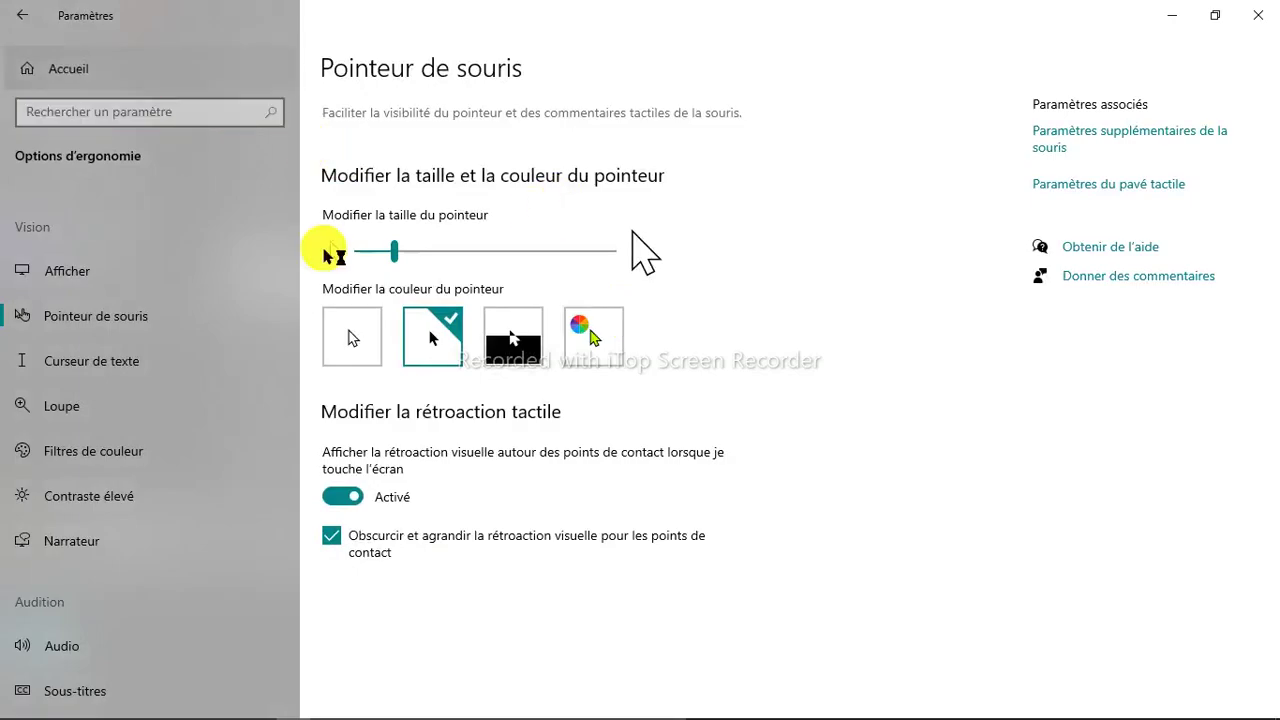